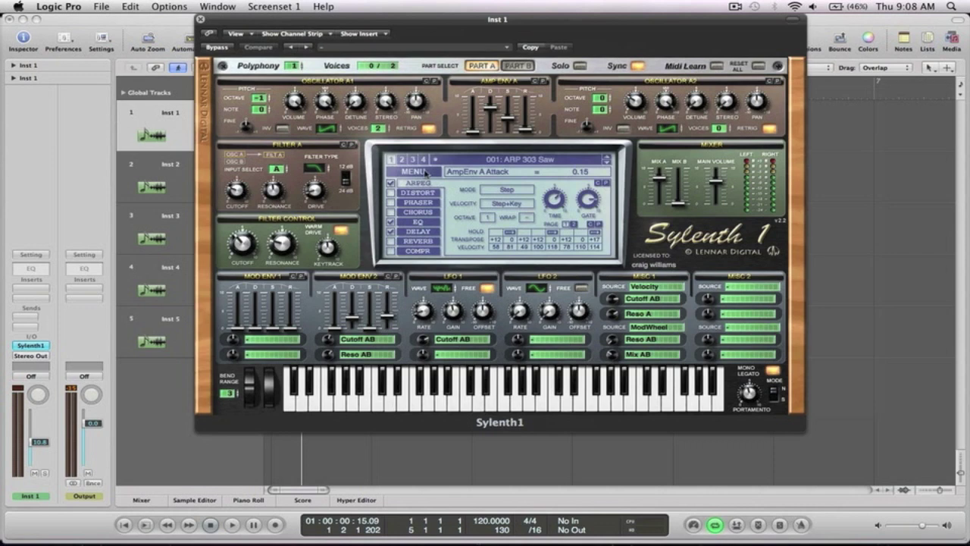
Initialize the Inst 1 Sylenth1 preset and set its polyphony to 16.
click(425, 174)
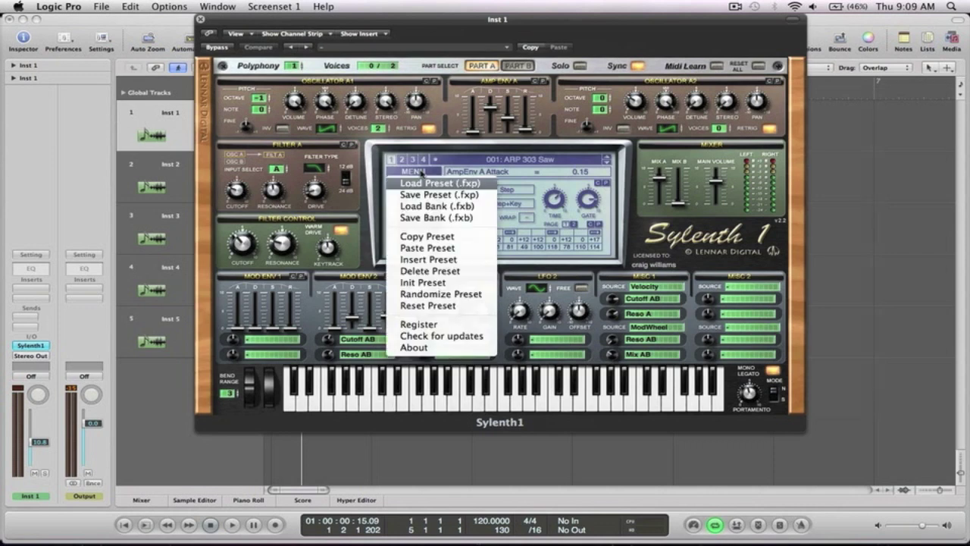
click(426, 284)
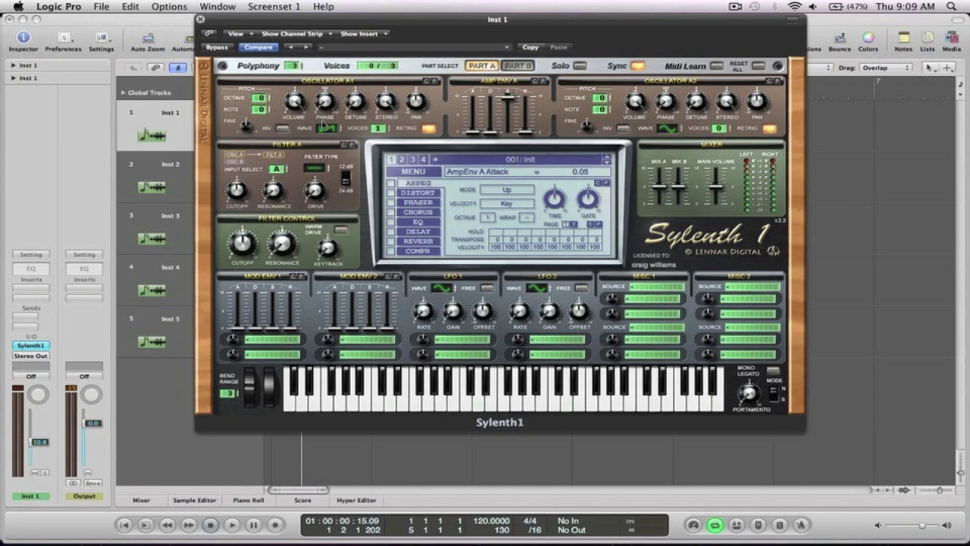
drag(293, 68, 293, 6)
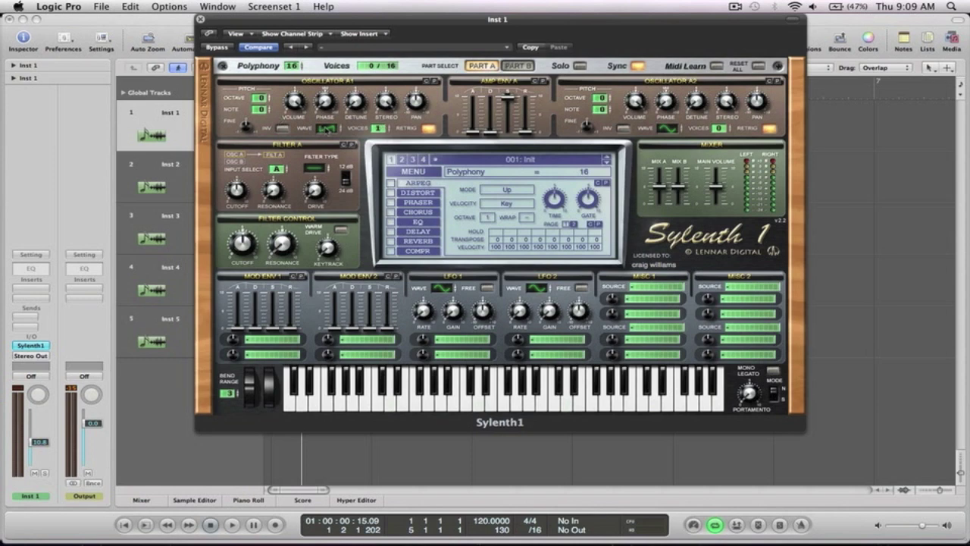
Set Oscillator A1 to 8 voices, switch its retrigger off and adjust its detune.
drag(377, 129, 362, 4)
click(429, 129)
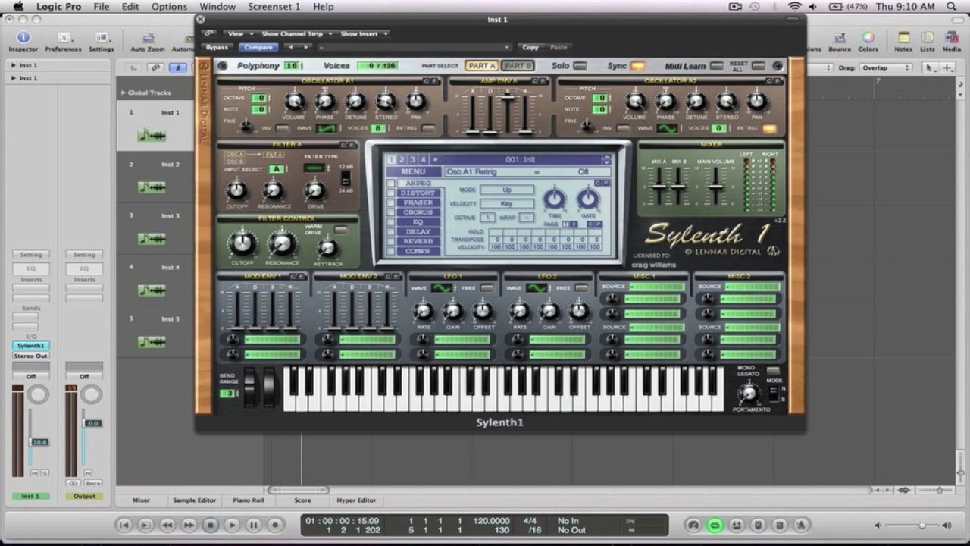
drag(356, 52, 354, 54)
Choose a waveform for Oscillator A2, set it to 8 voices, switch retrigger off and set detune to 3.43.
click(672, 131)
click(668, 129)
click(718, 129)
click(769, 129)
click(693, 104)
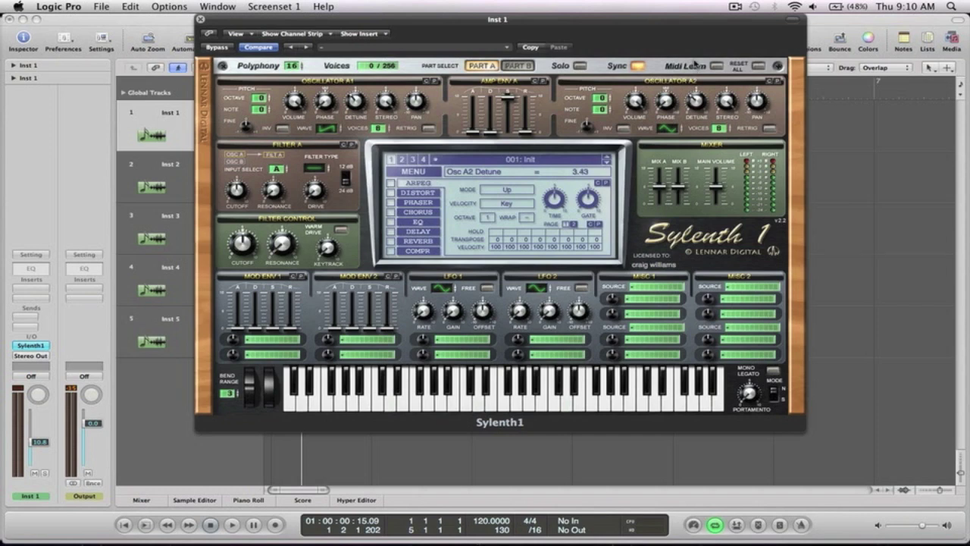
Examine the chord notes of the Inst 1 region in the Piano Roll and return to the synth.
drag(397, 20, 416, 188)
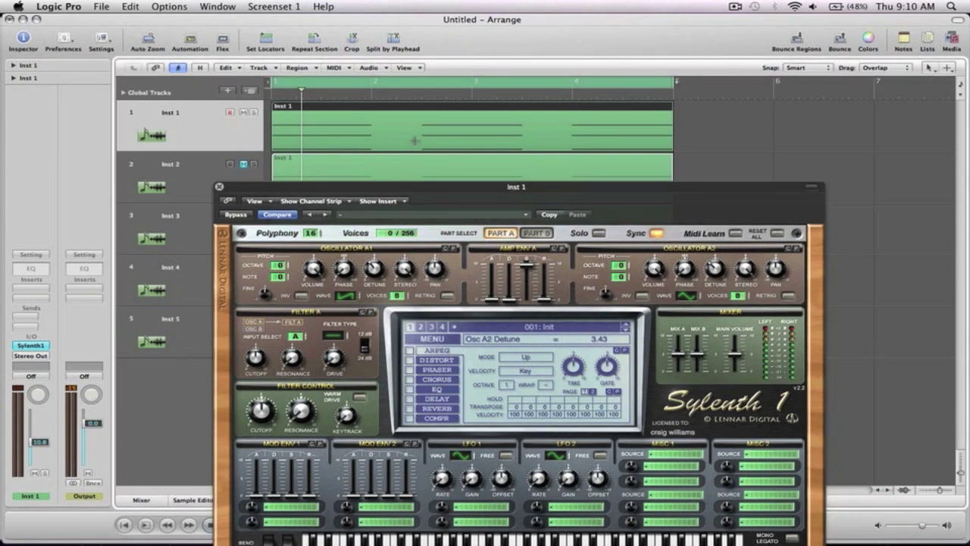
double_click(415, 140)
drag(255, 185, 328, 64)
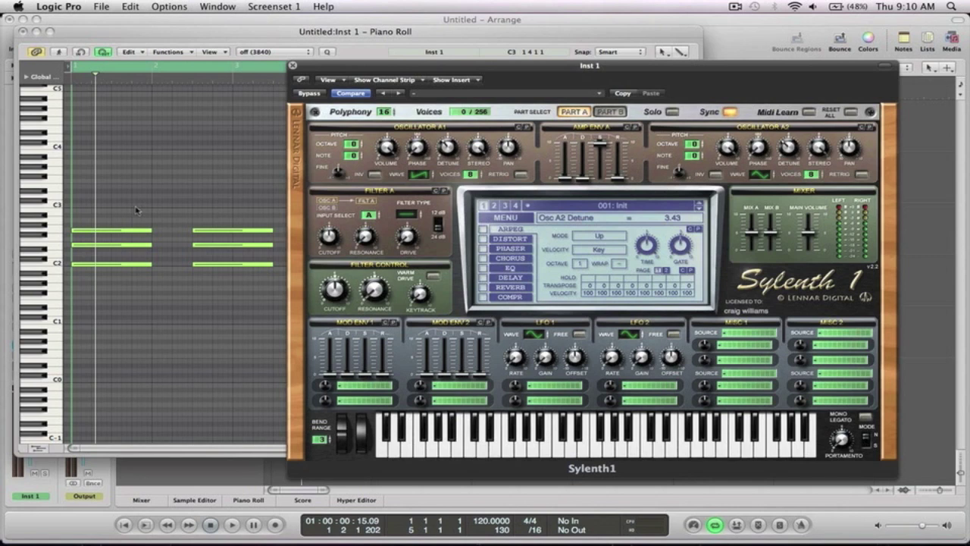
click(23, 31)
drag(347, 70, 318, 36)
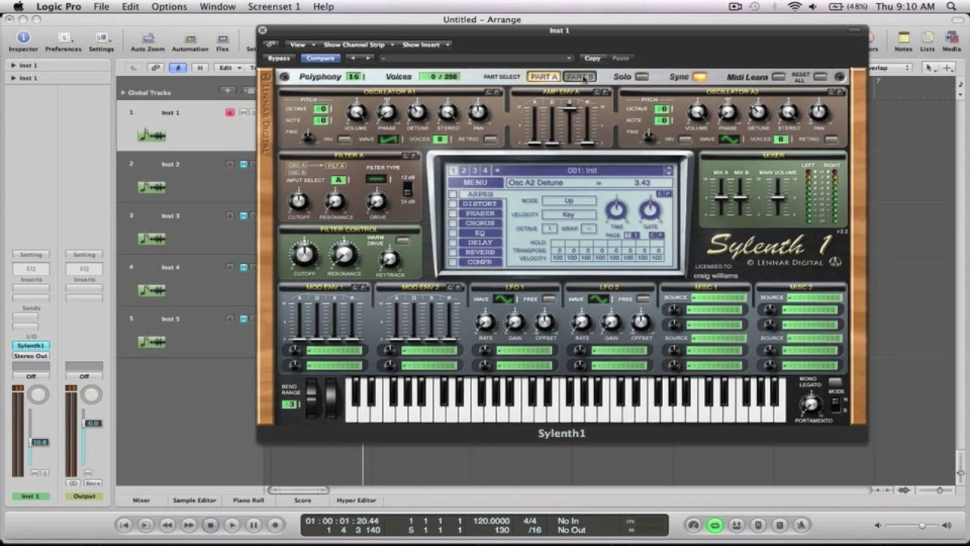
Raise the Amp Env A attack to 5.45 and play the region to audition it.
drag(538, 144, 538, 87)
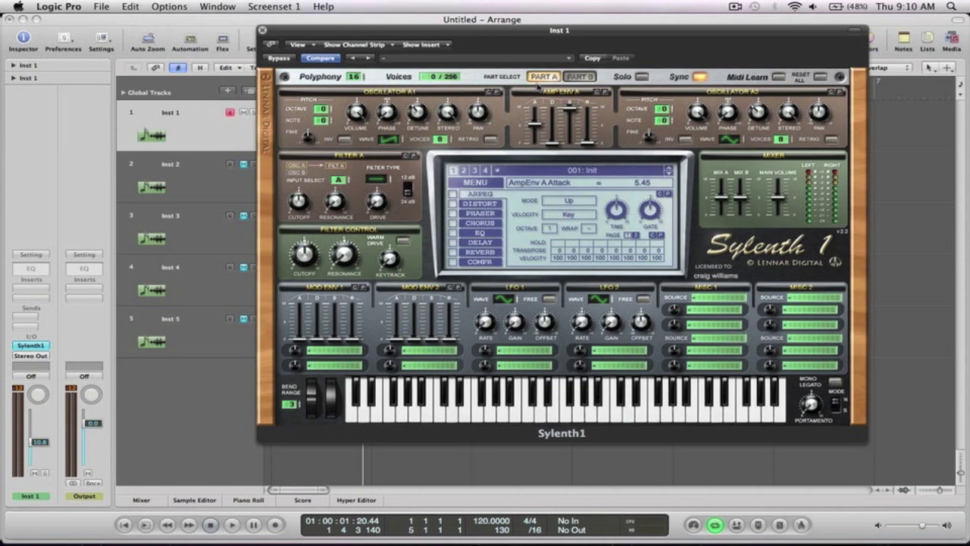
key(space)
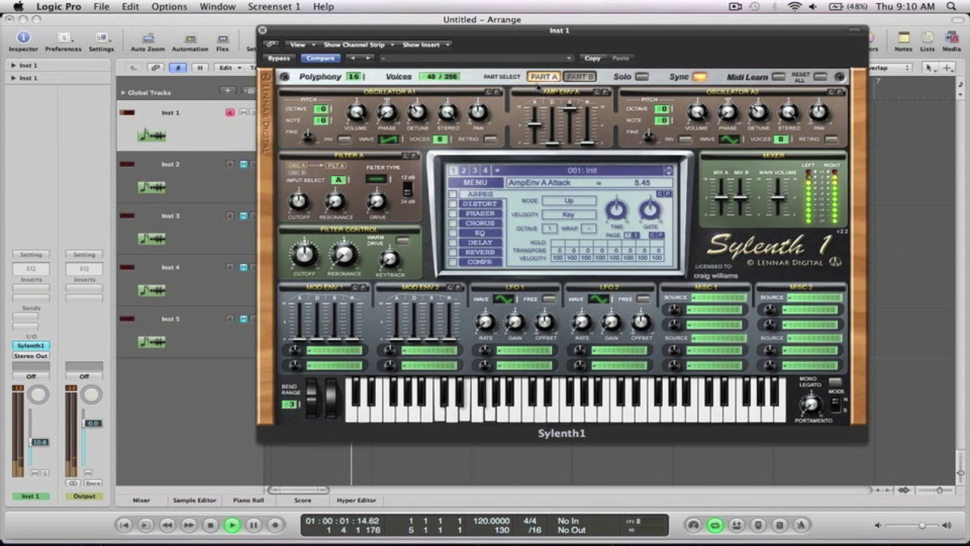
key(space)
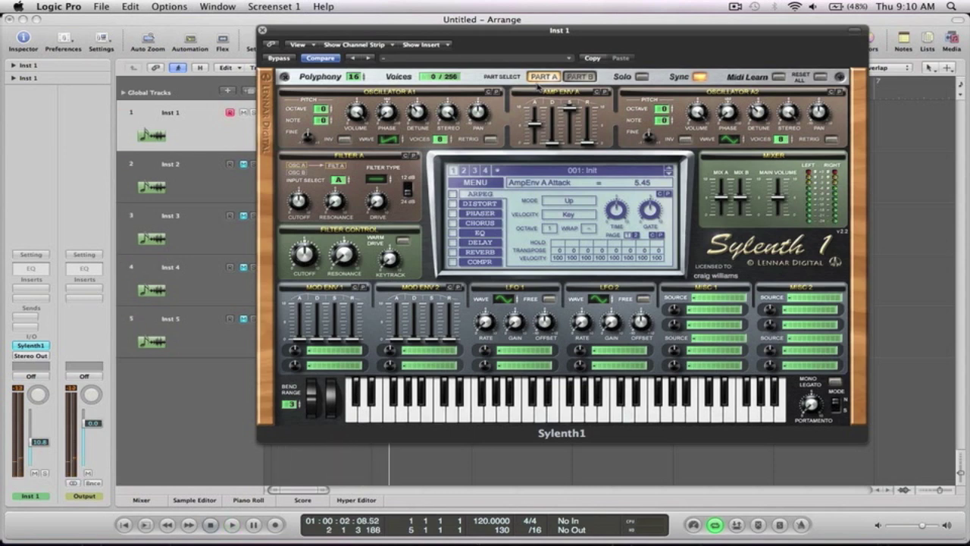
Raise the Amp Env A release to 6.42 and play the region to audition it.
click(589, 143)
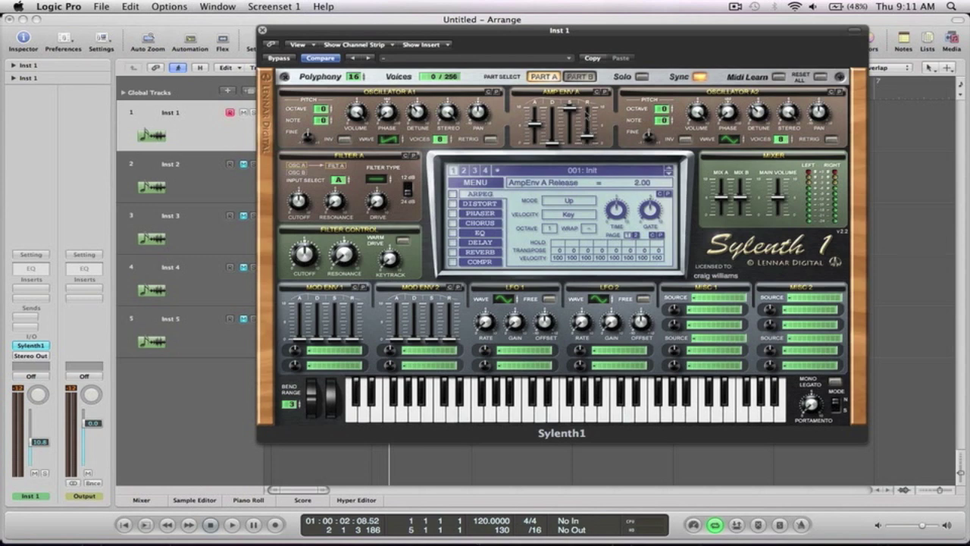
drag(587, 88, 586, 80)
key(space)
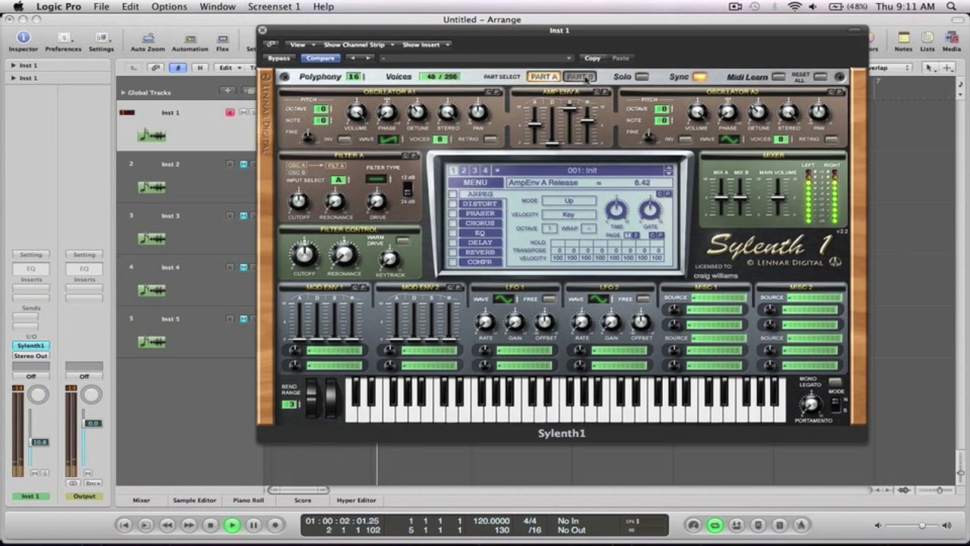
key(space)
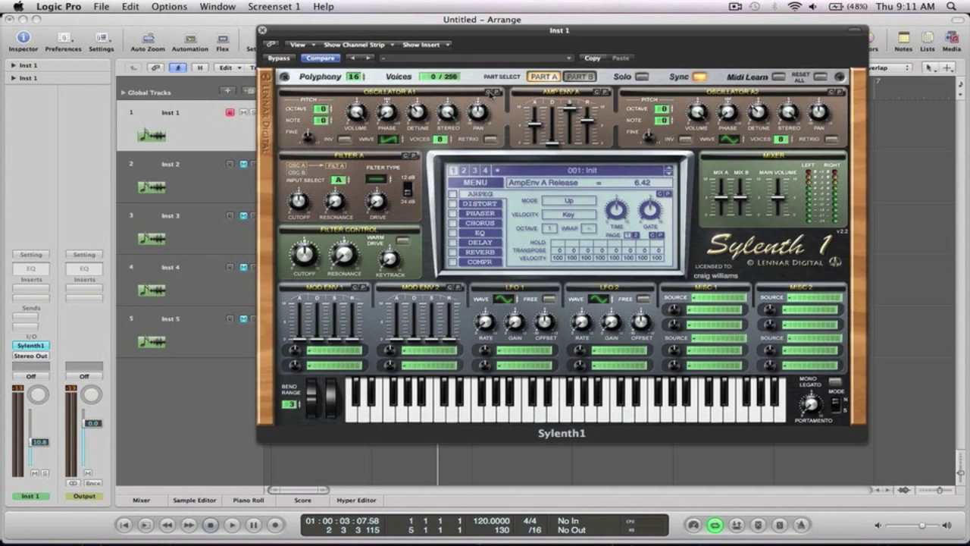
Copy Part A's two oscillators and amp envelope to their Part B counterparts and audition the layered sound.
click(588, 78)
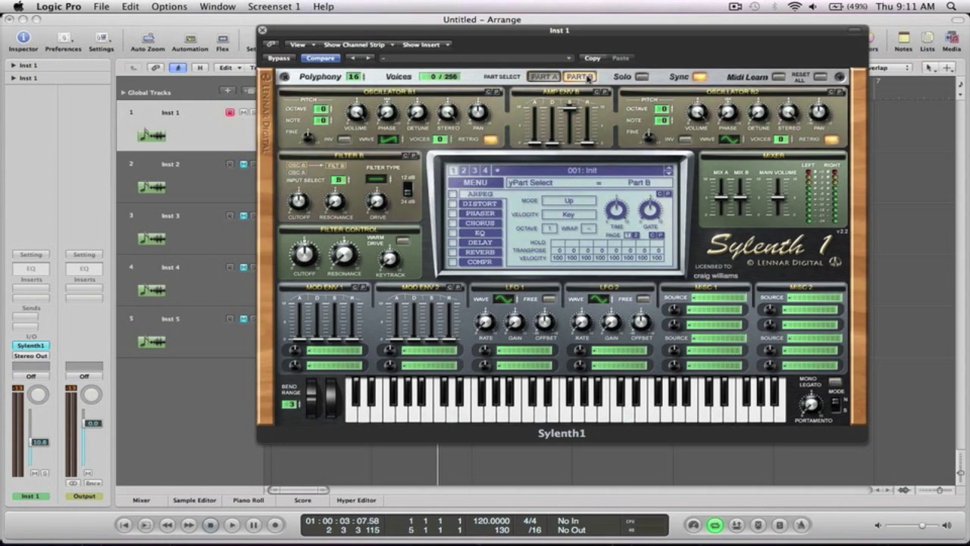
click(497, 93)
click(544, 77)
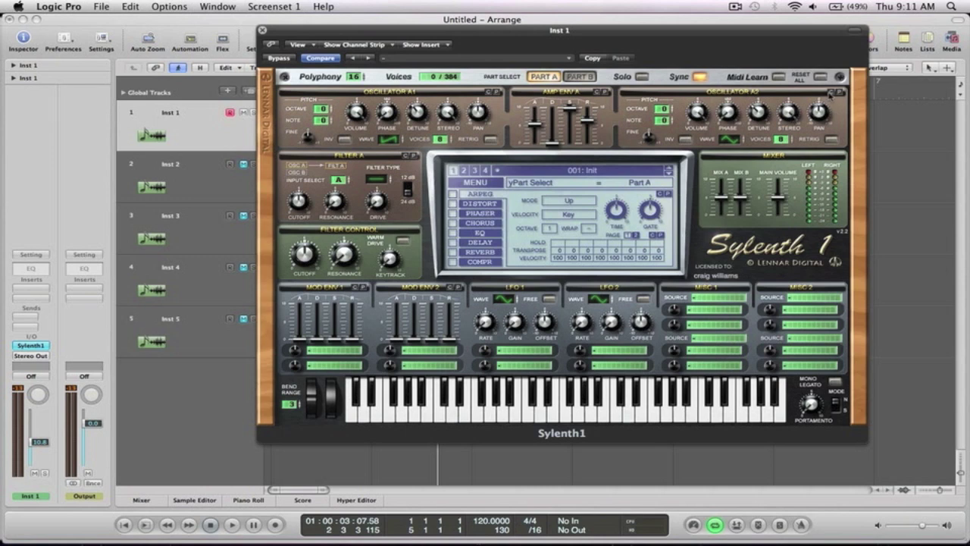
click(585, 78)
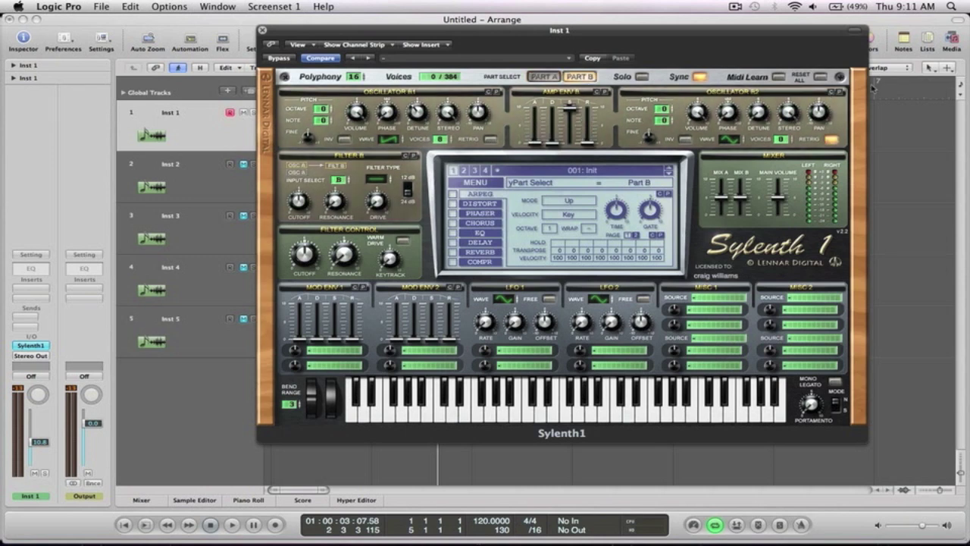
click(542, 77)
click(591, 78)
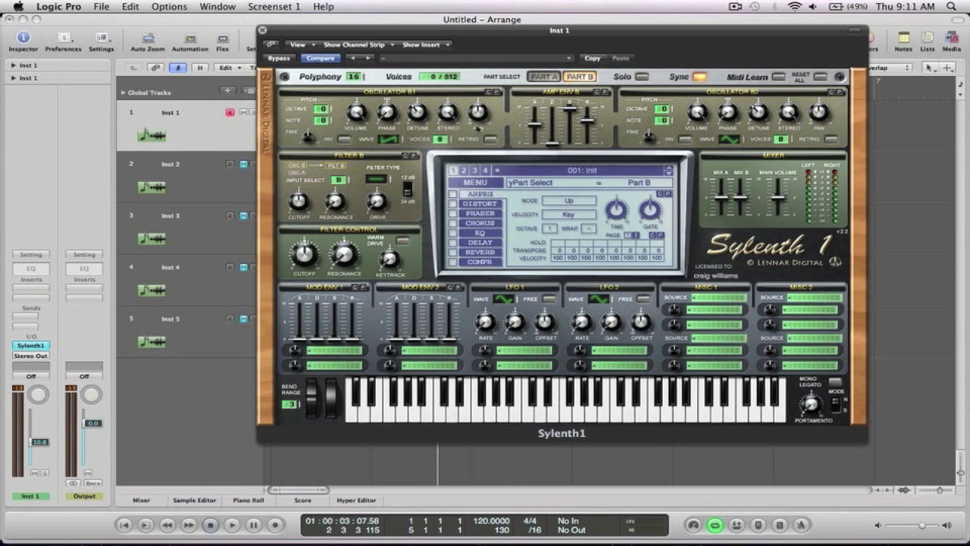
key(space)
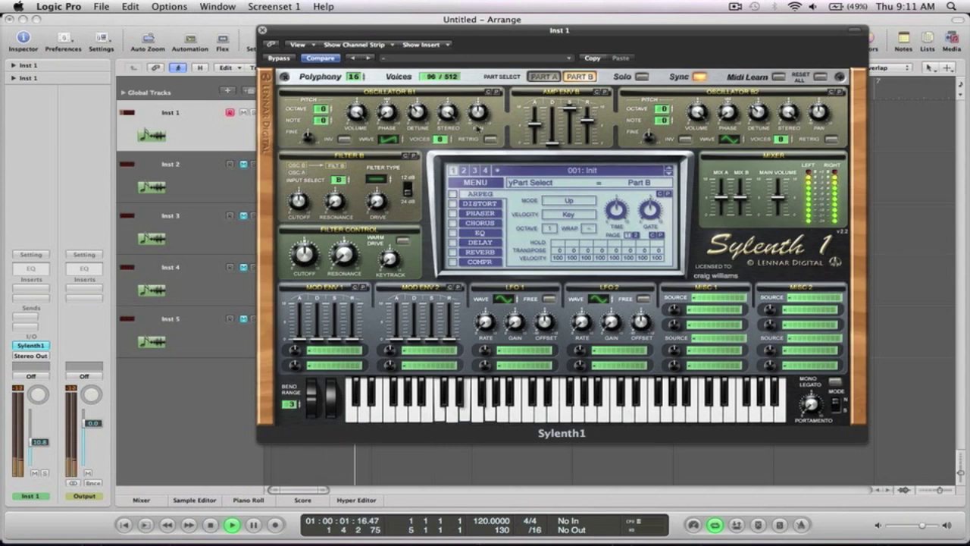
key(space)
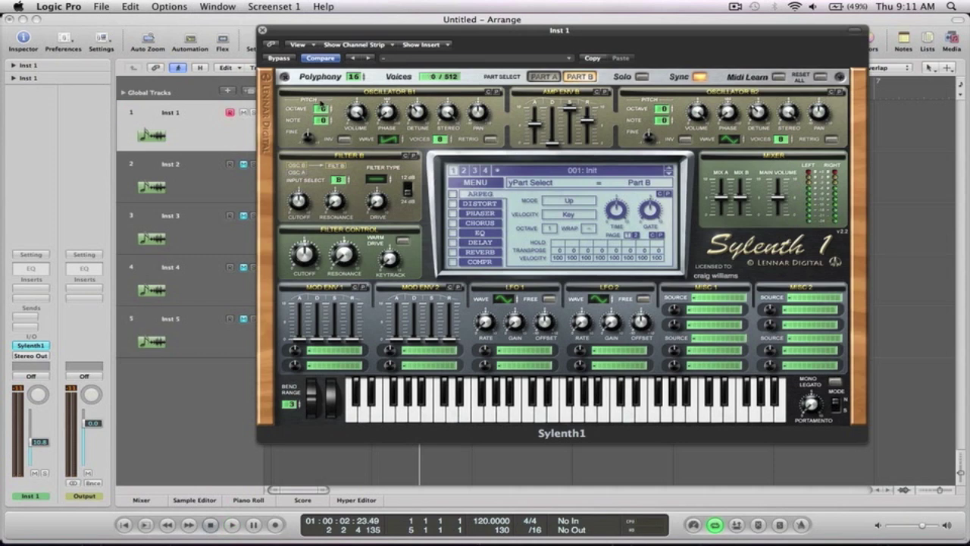
Raise the octave of Oscillators B1 and B2 to +1 and audition the sound.
mouse_move(325, 108)
drag(325, 109, 323, 97)
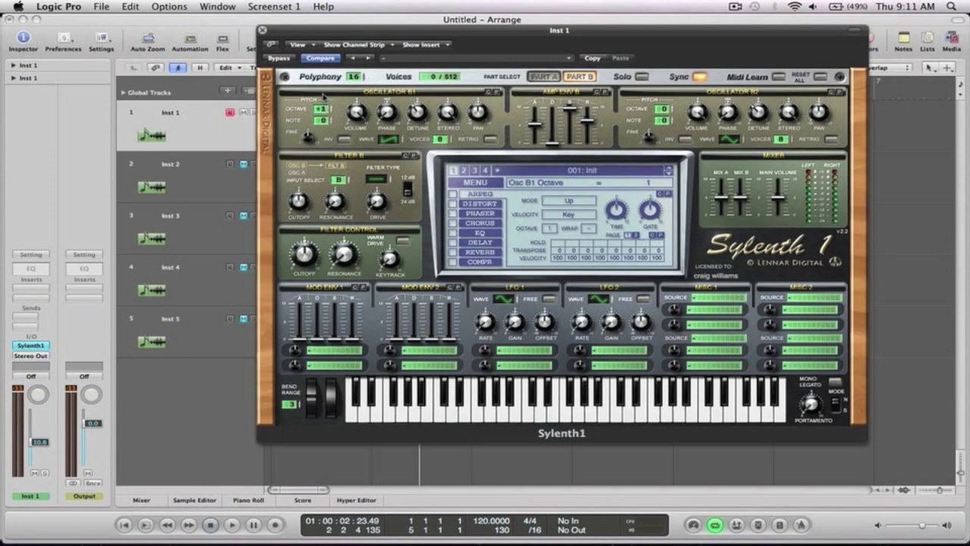
drag(664, 109, 666, 102)
key(space)
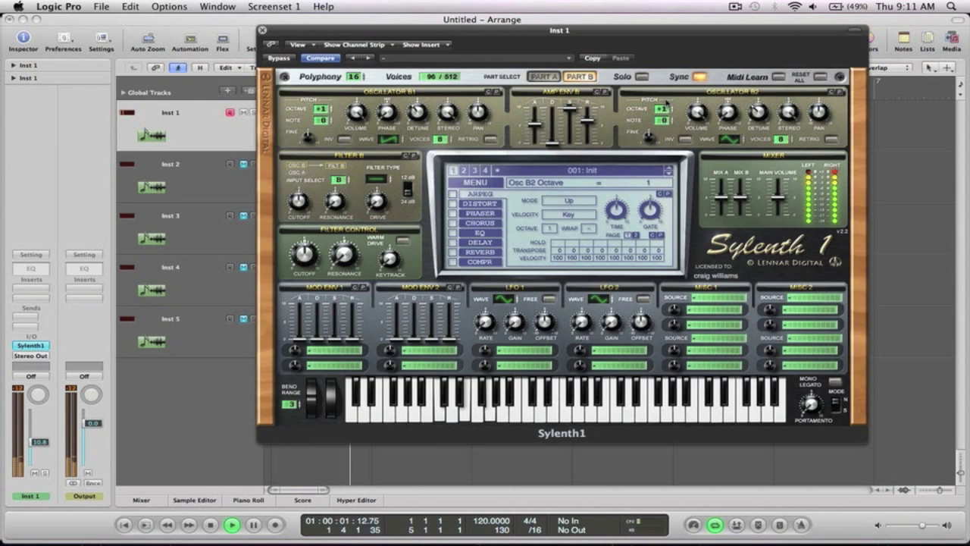
key(space)
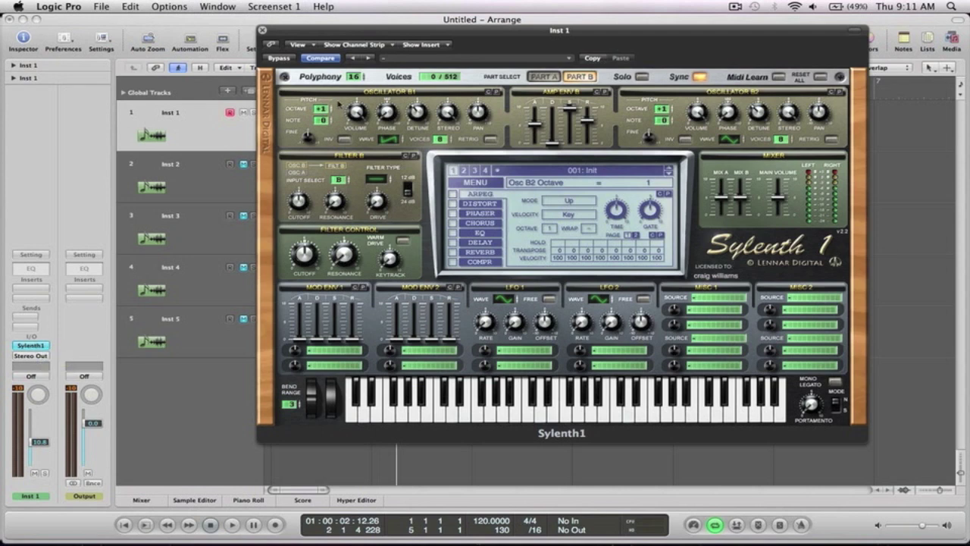
Recheck the pitches of the Inst 1 notes in the Piano Roll and return to the synth's Part A.
drag(341, 32, 293, 188)
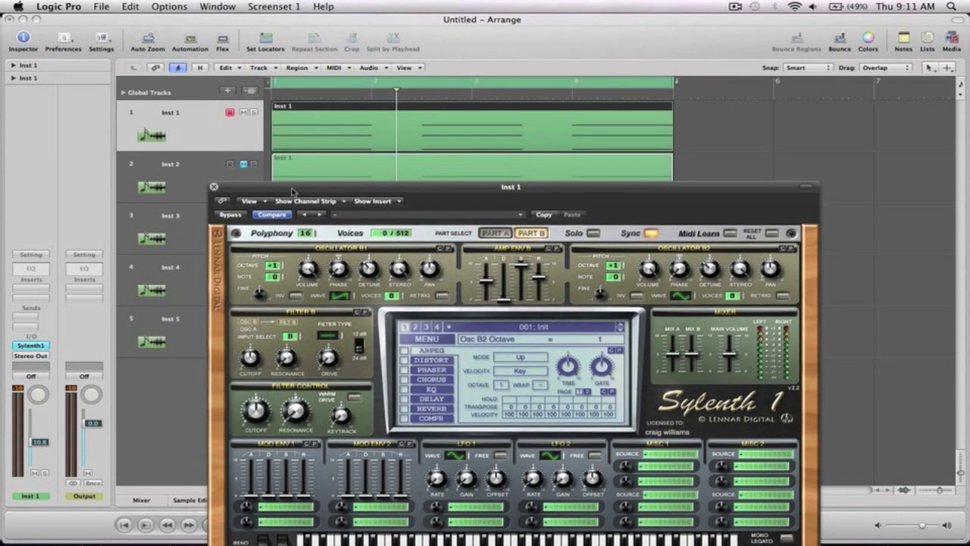
double_click(337, 128)
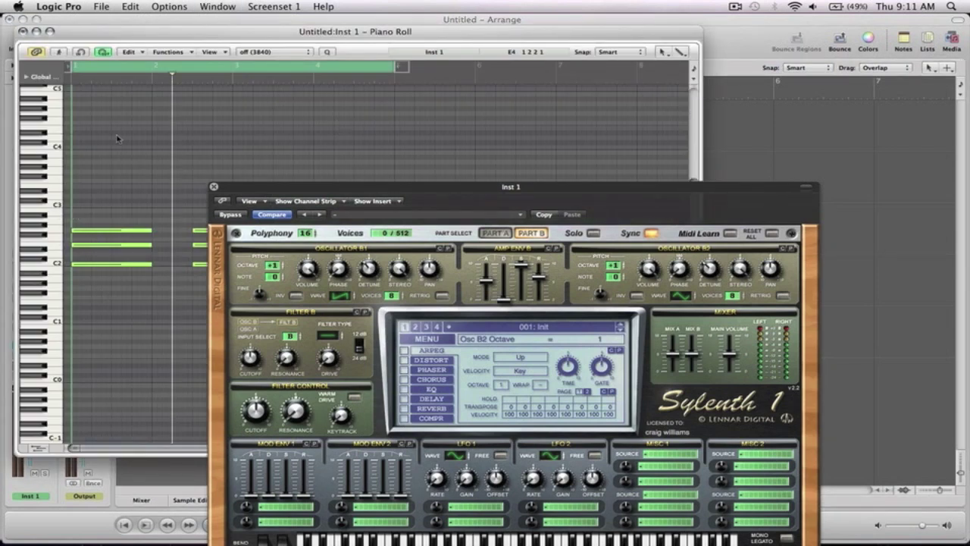
click(24, 31)
drag(344, 189, 366, 51)
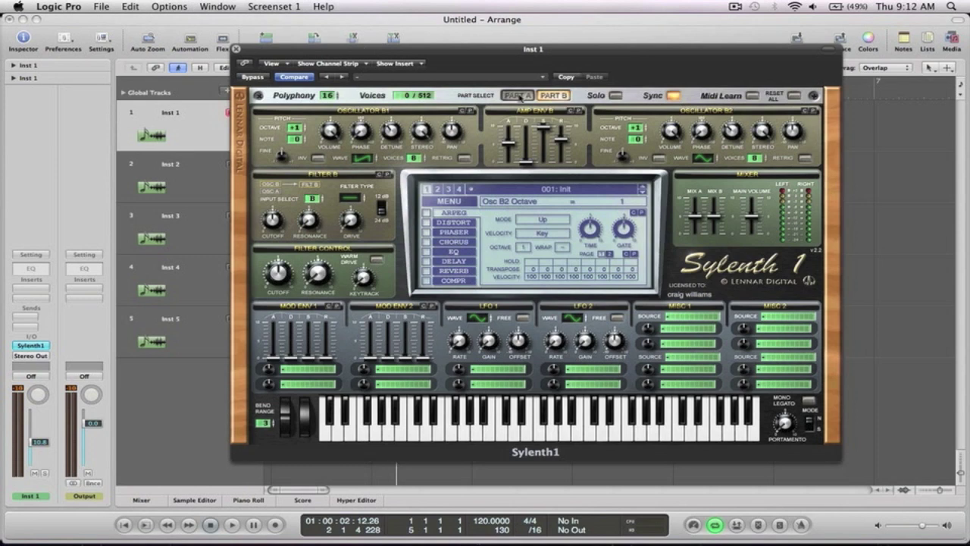
click(518, 96)
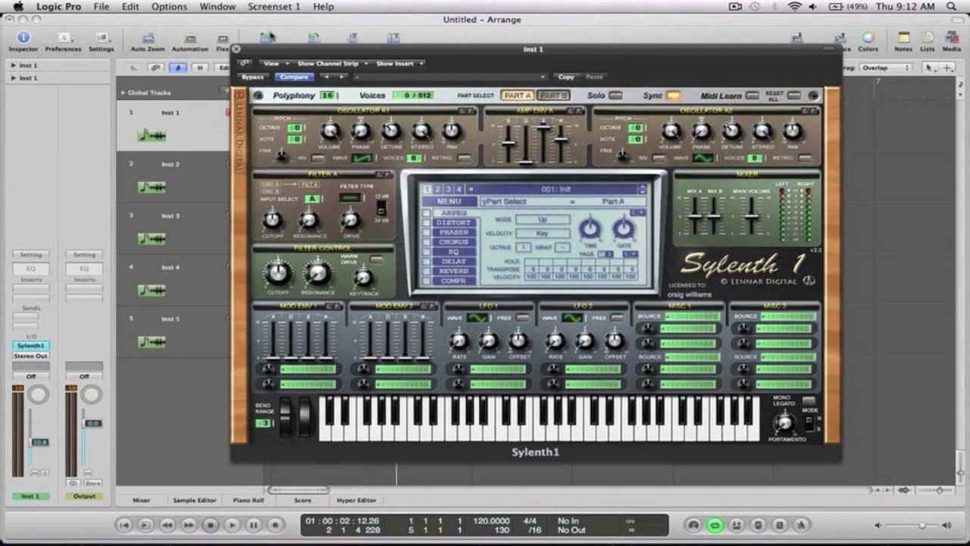
Close the Inst 1 synth, mute the Inst 1 track, and unmute and select the Inst 2 track.
click(236, 48)
click(243, 113)
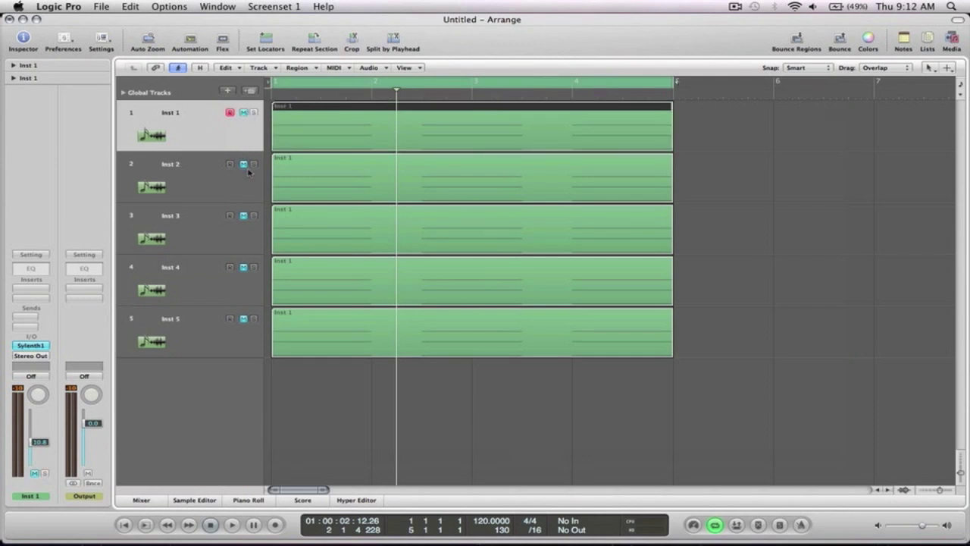
click(176, 177)
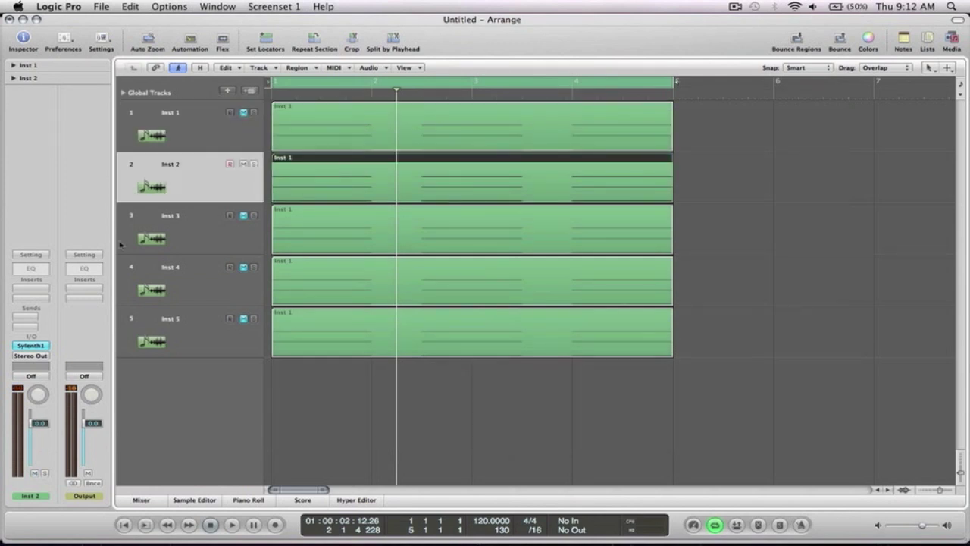
Open the Sylenth1 instrument on the Inst 2 track and initialize its preset.
click(34, 346)
drag(402, 14, 617, 9)
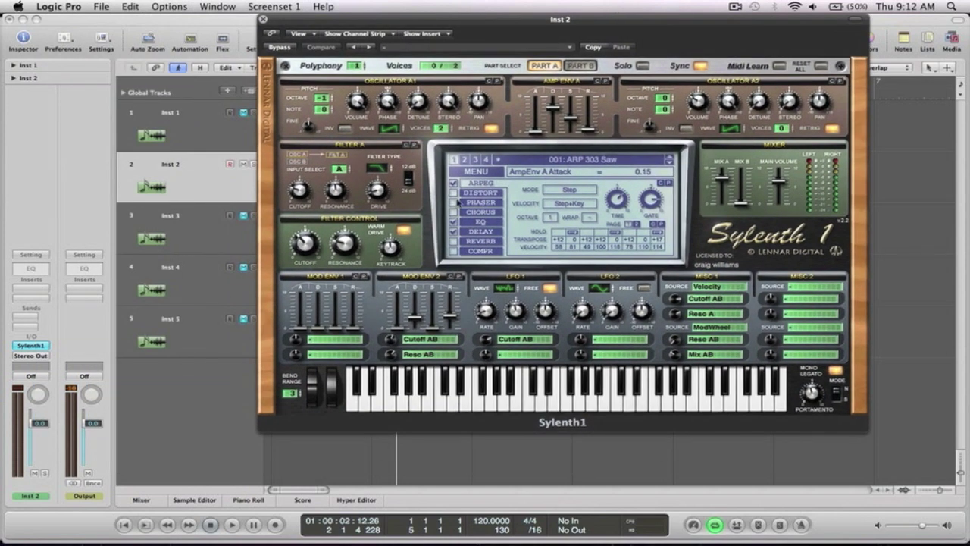
click(477, 174)
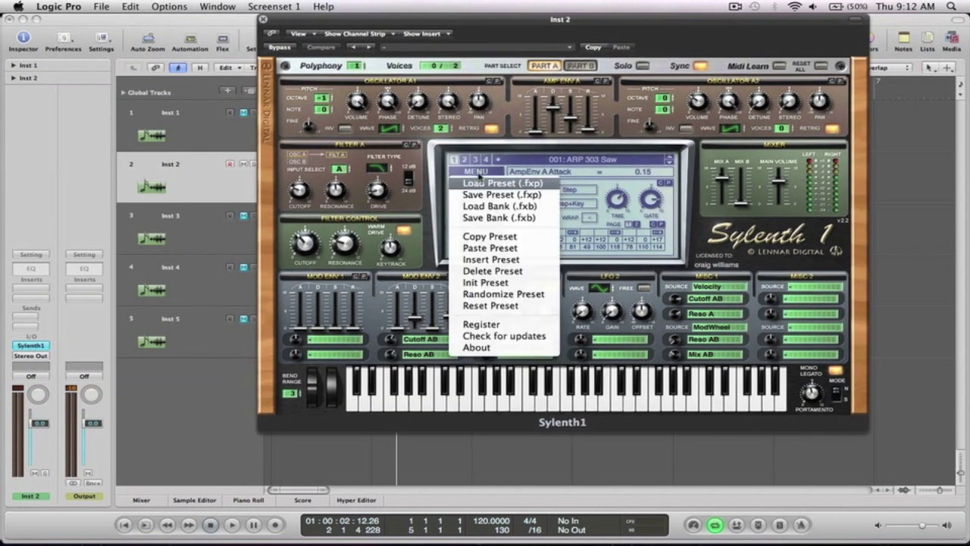
click(491, 283)
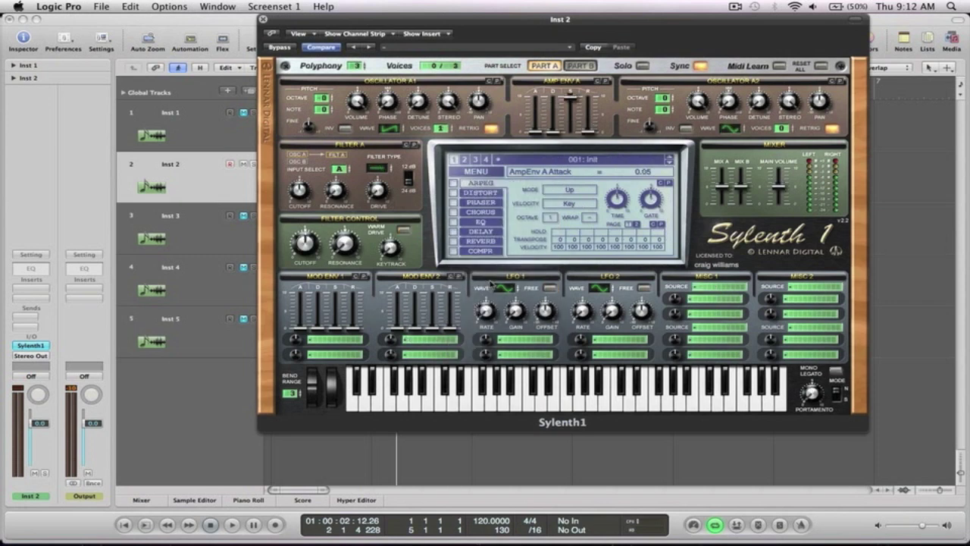
drag(537, 19, 514, 16)
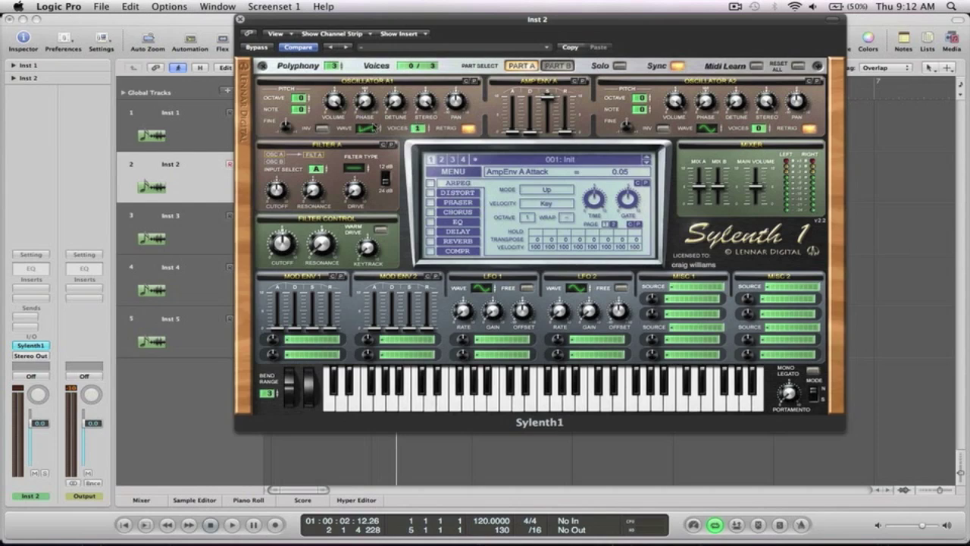
Set Oscillator A1 to 5 voices, retrigger off and stereo 6.86, adjust its detune, and copy its settings to Oscillator A2.
click(419, 129)
drag(419, 130, 422, 92)
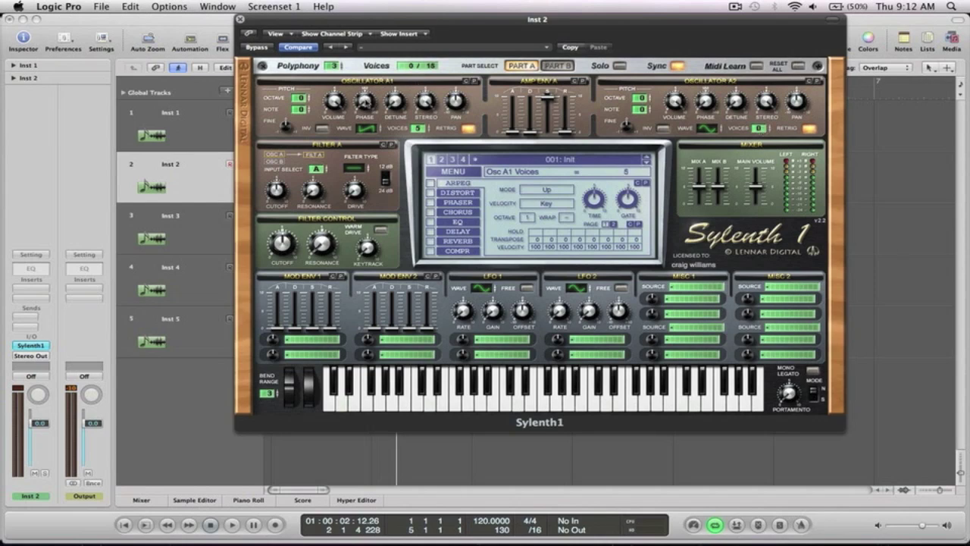
drag(398, 107, 397, 68)
click(469, 129)
drag(430, 103, 426, 142)
click(818, 81)
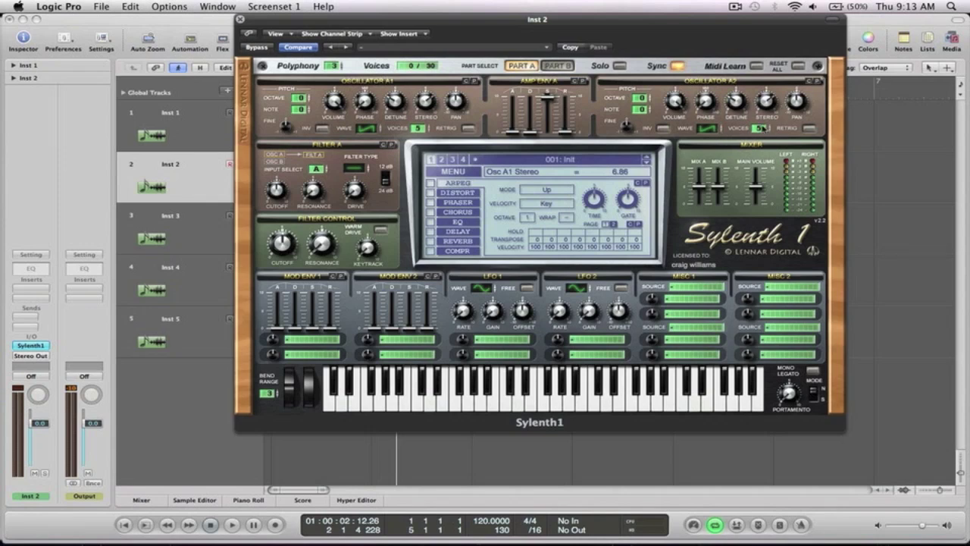
Set Oscillator A2's note pitch to +7 and turn on mono legato.
click(641, 109)
drag(641, 109, 632, 32)
click(813, 371)
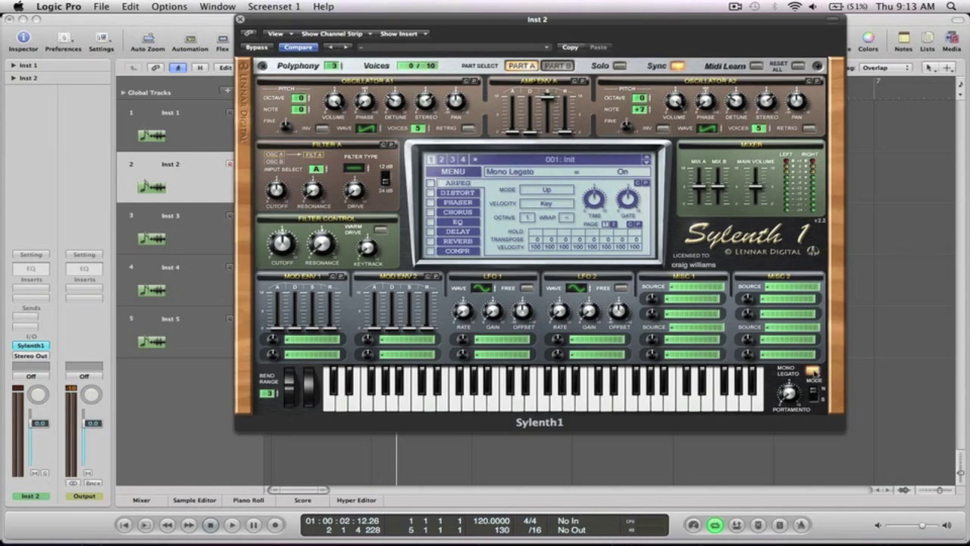
Adjust the portamento amount and set the Amp Env A release to 4.35.
click(788, 392)
drag(787, 392, 787, 328)
click(567, 132)
drag(569, 113, 567, 90)
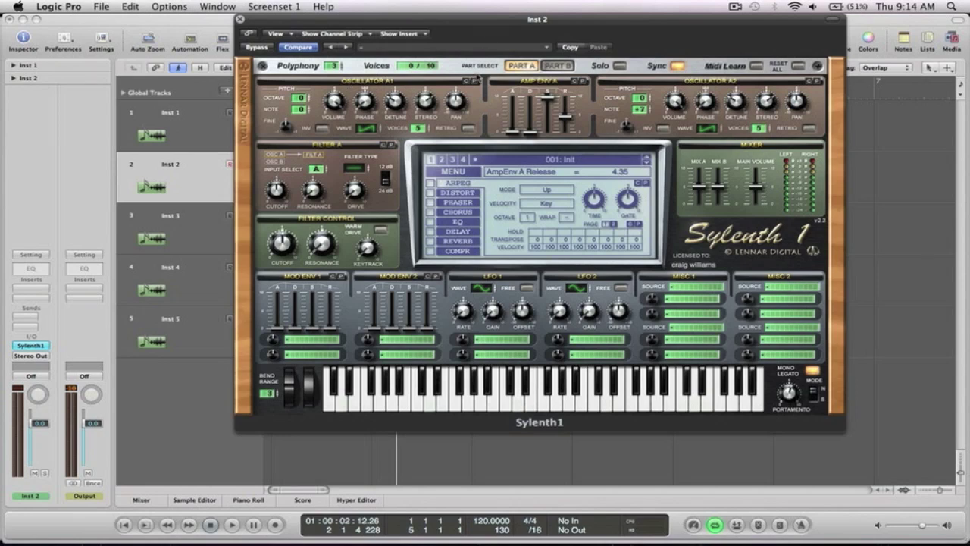
In Part B, give Oscillators B1 and B2 5 voices each with retrigger off, and set B2's wave to Saw.
click(560, 66)
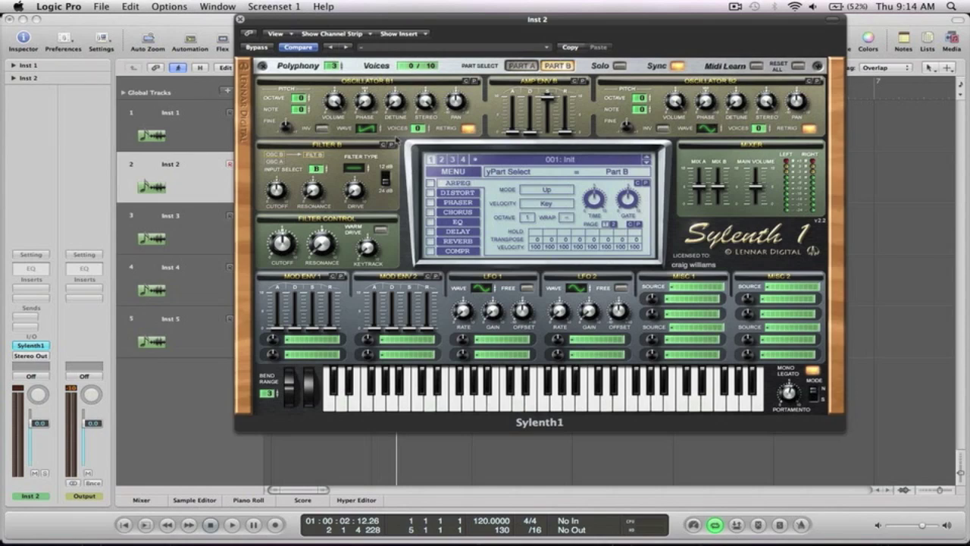
scroll(419, 129, up, 3)
scroll(419, 129, up, 2)
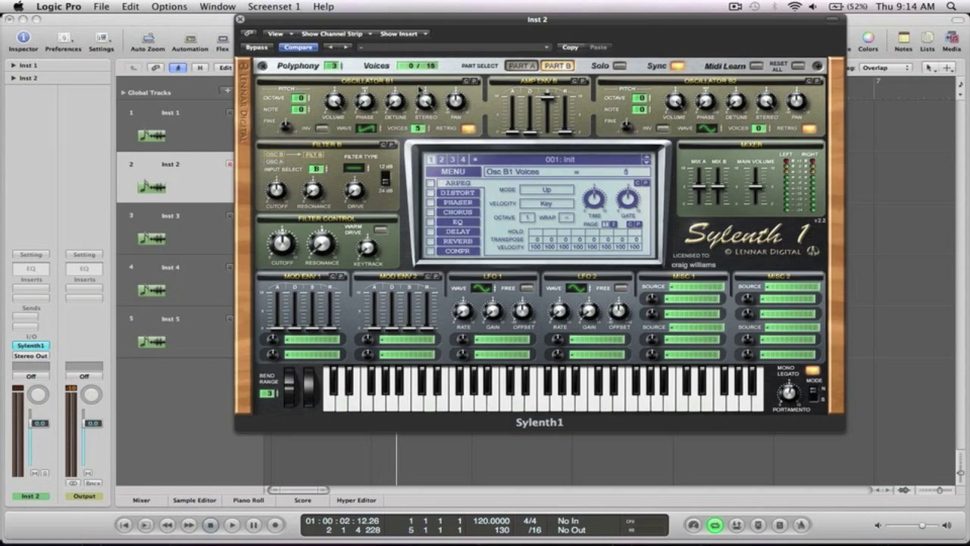
click(469, 128)
scroll(761, 129, up, 5)
click(710, 128)
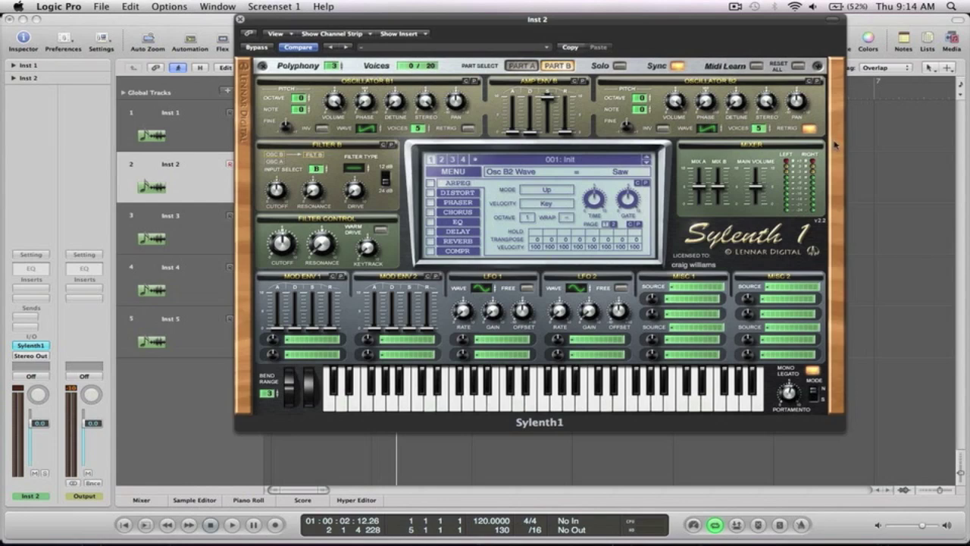
click(810, 128)
Set Oscillator B1's detune to 2.81, adjust B2's detune, and adjust the stereo width of both Part B oscillators.
click(394, 100)
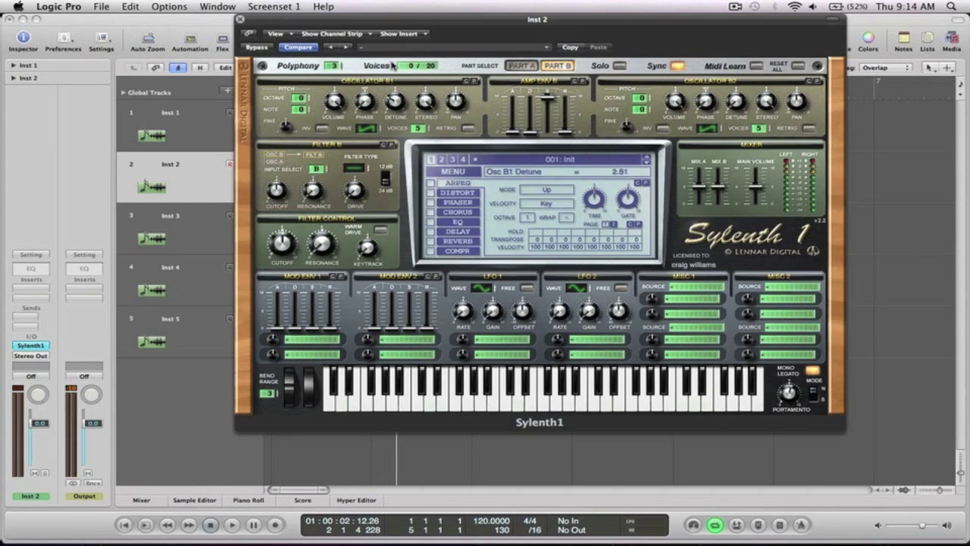
click(735, 103)
drag(733, 67, 733, 69)
drag(767, 101, 768, 151)
drag(429, 102, 429, 134)
Set Oscillators B1 and B2 to octave +1, with note pitch +2 on B1 and +4 on B2.
drag(302, 97, 305, 87)
drag(641, 97, 644, 85)
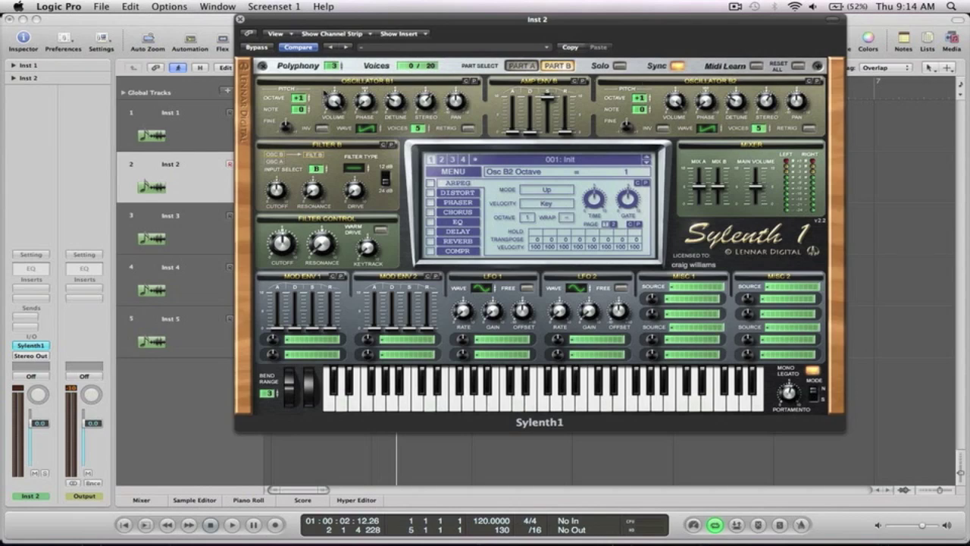
drag(301, 111, 302, 103)
drag(642, 110, 643, 94)
Audition a low C with the on-screen musical typing keyboard and lower the Inst 2 channel volume to -8.2.
key(super+k)
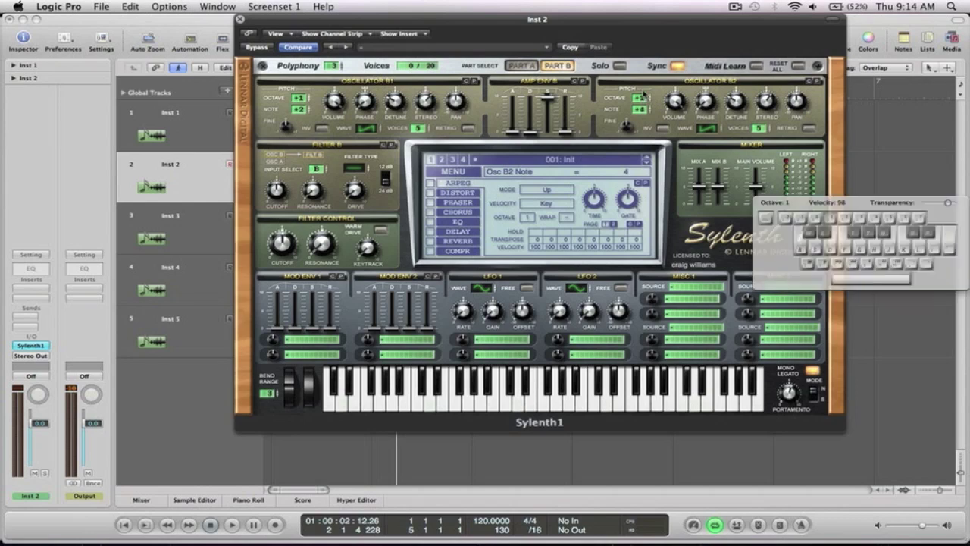
key(a)
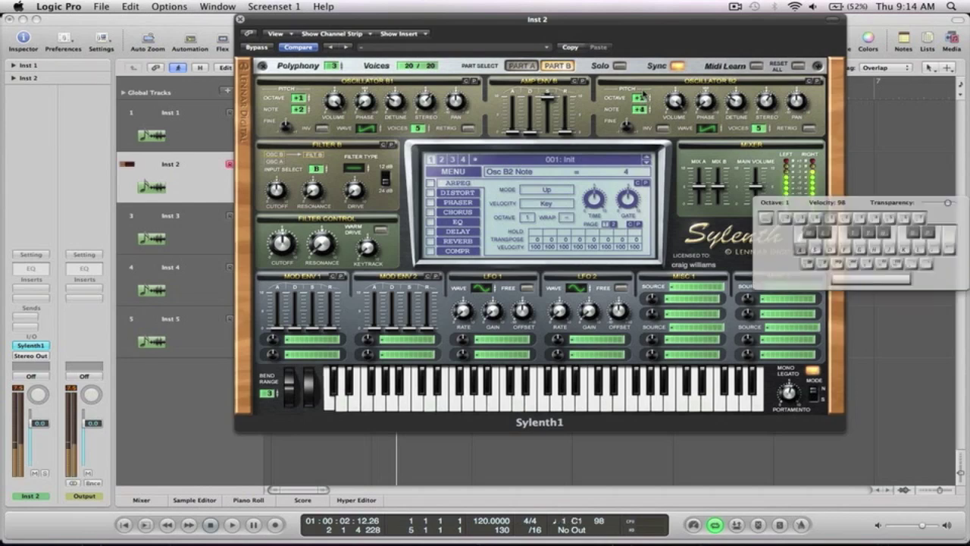
key(a)
drag(39, 423, 40, 441)
key(a)
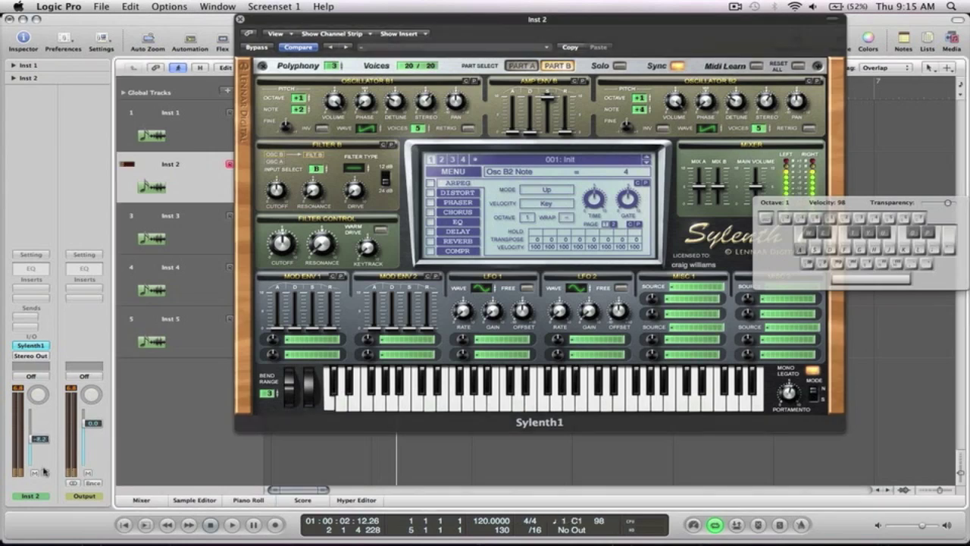
Audition the Inst 2 sound across several different notes and close the musical typing keyboard.
key(g)
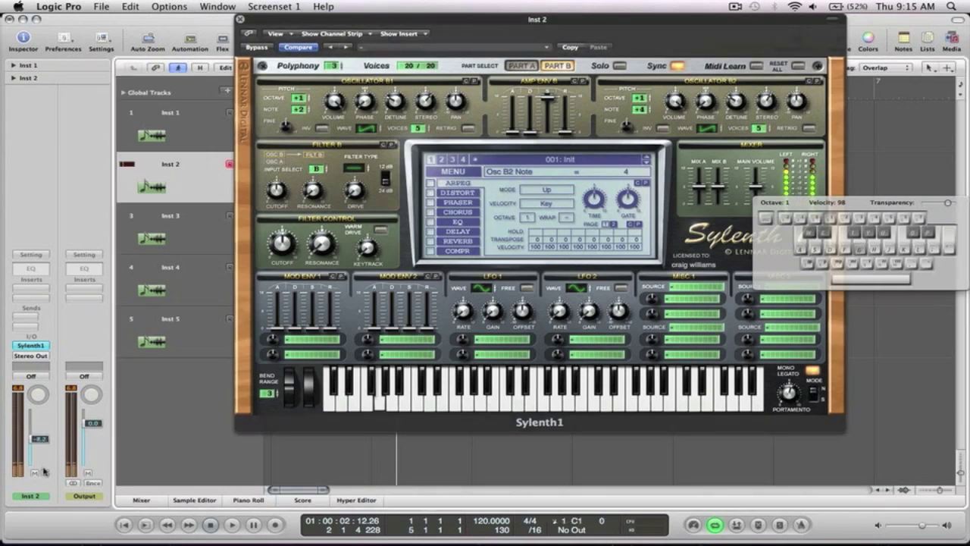
key(s)
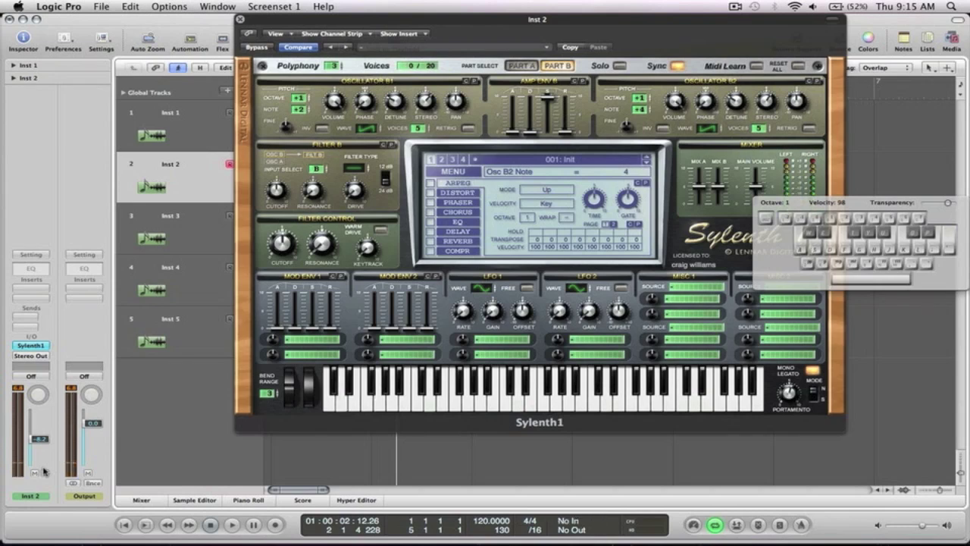
key(a)
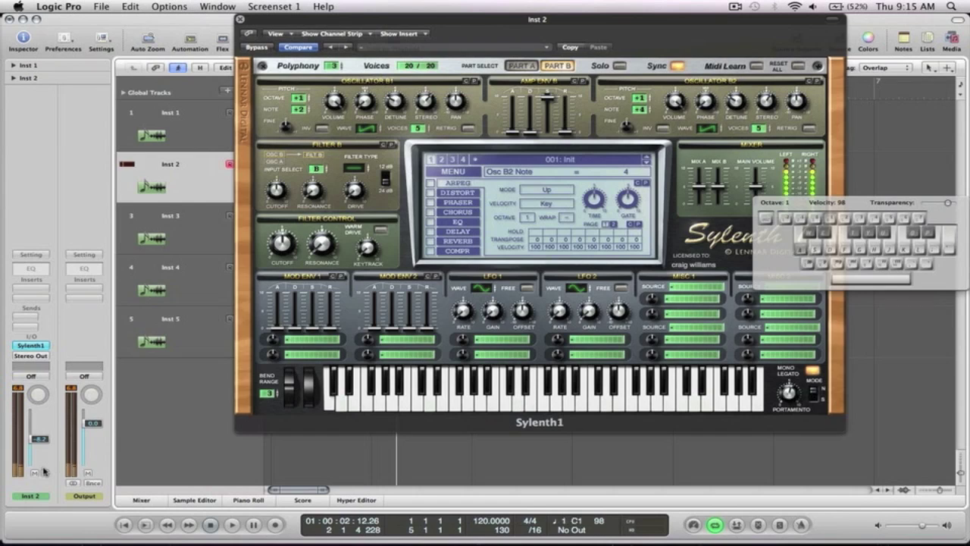
key(g)
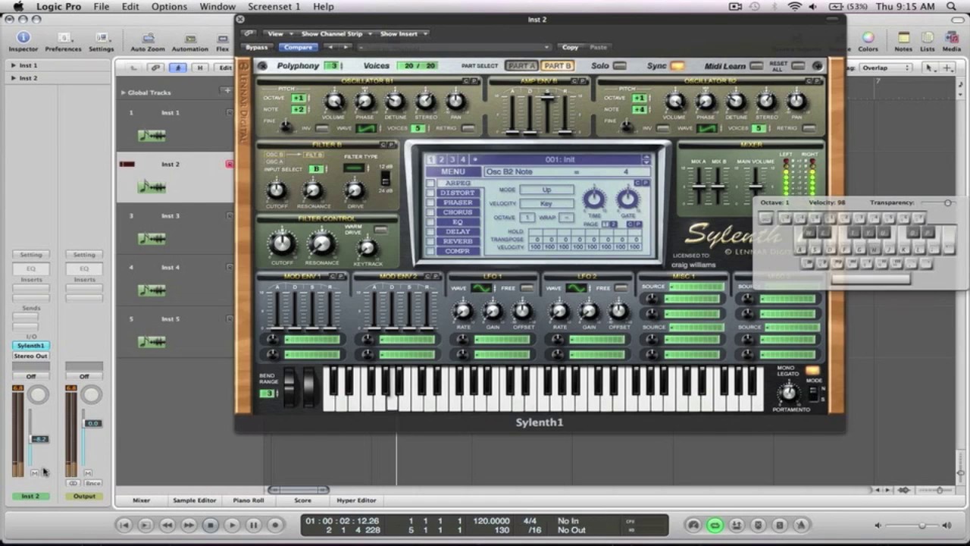
key(j)
key(f)
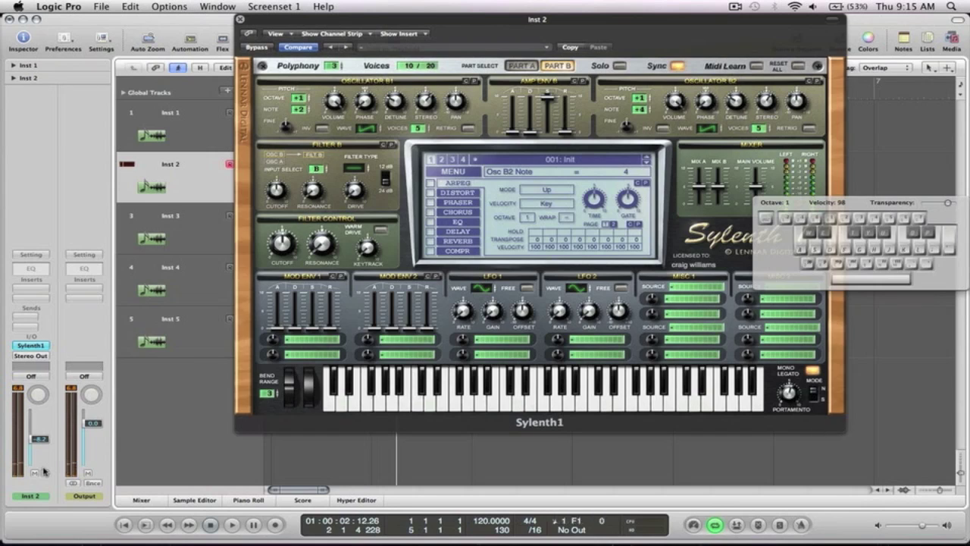
key(super+k)
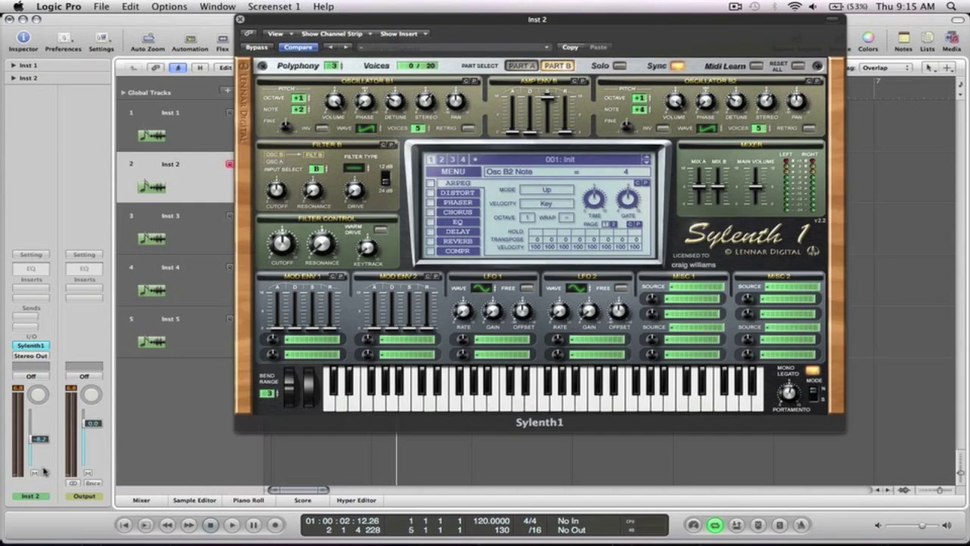
Enable the phaser effect with an LFO rate of 4/1 and a dry/wet mix of 28.10 %.
click(431, 203)
click(472, 205)
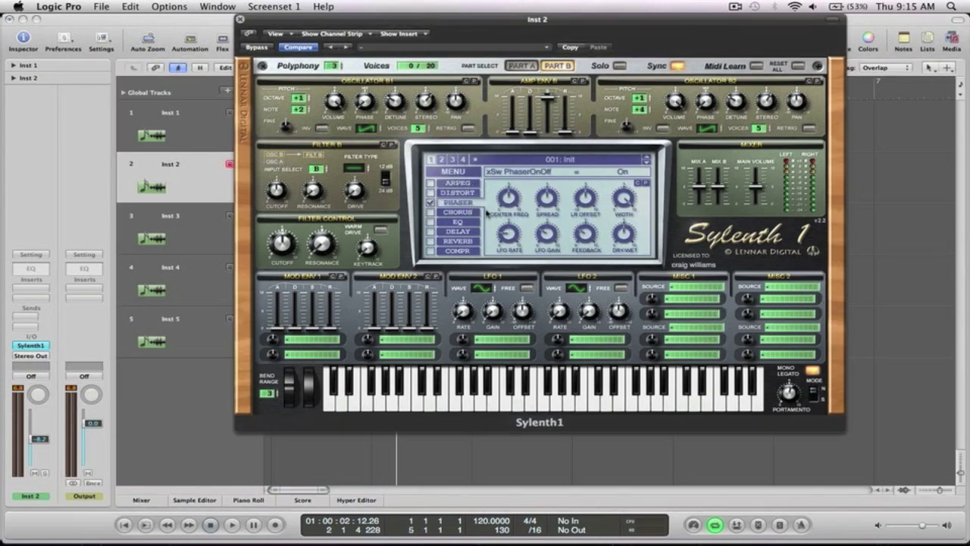
click(512, 236)
drag(511, 233, 513, 246)
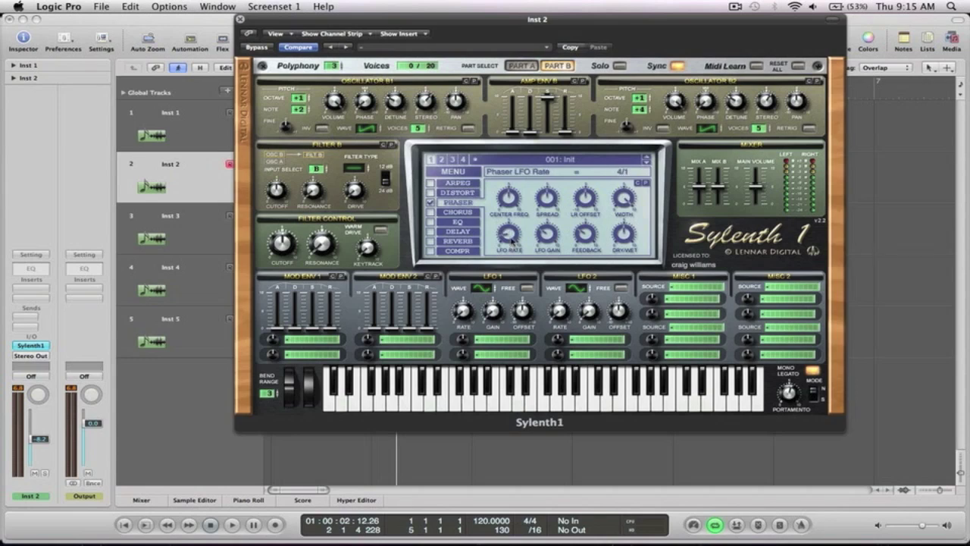
mouse_move(622, 235)
drag(622, 235, 622, 259)
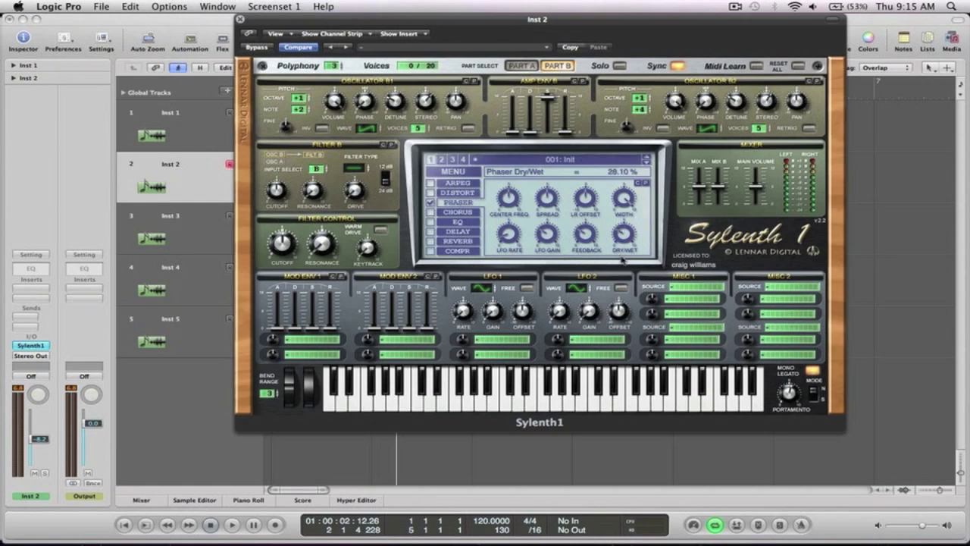
Audition notes with the musical typing keyboard and reduce the phaser dry/wet mix to 18.57 %.
key(super+k)
key(s)
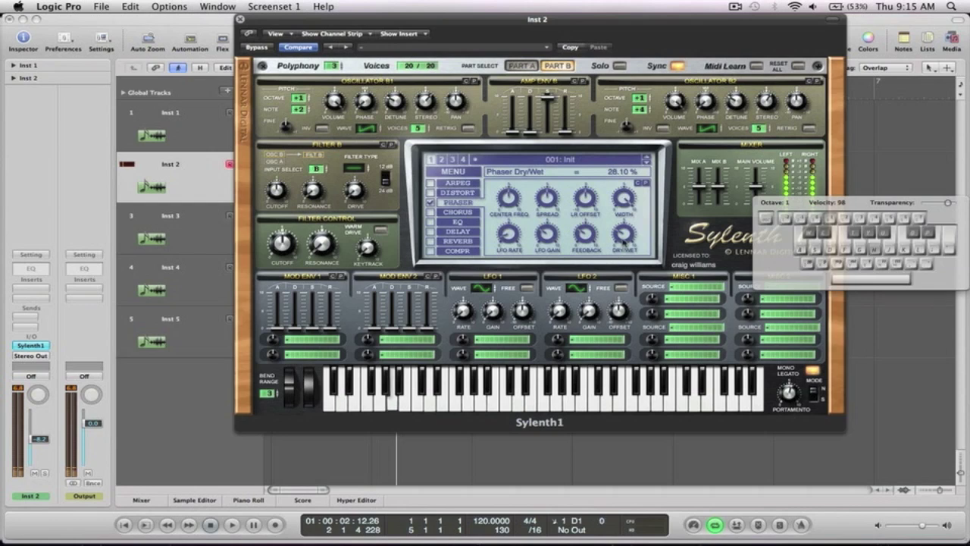
drag(623, 236, 623, 250)
key(h)
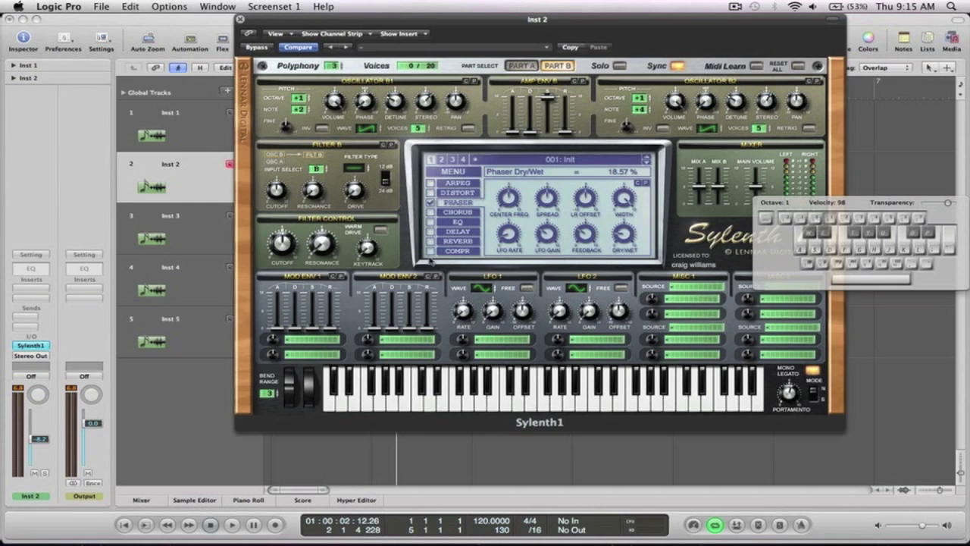
key(Caps_Lock)
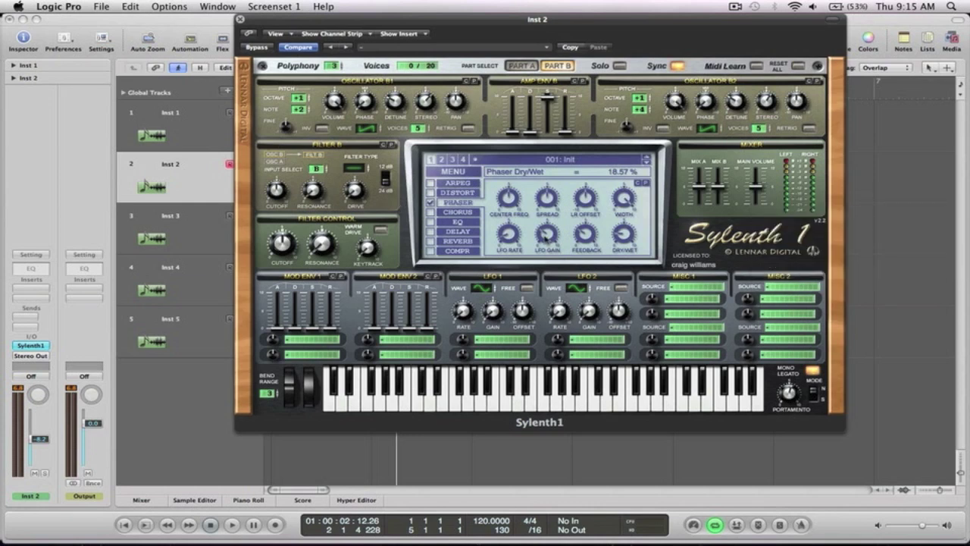
Close the Inst 2 synth, make Inst 3 the active unmuted track instead, and initialize its Sylenth1 preset.
click(240, 18)
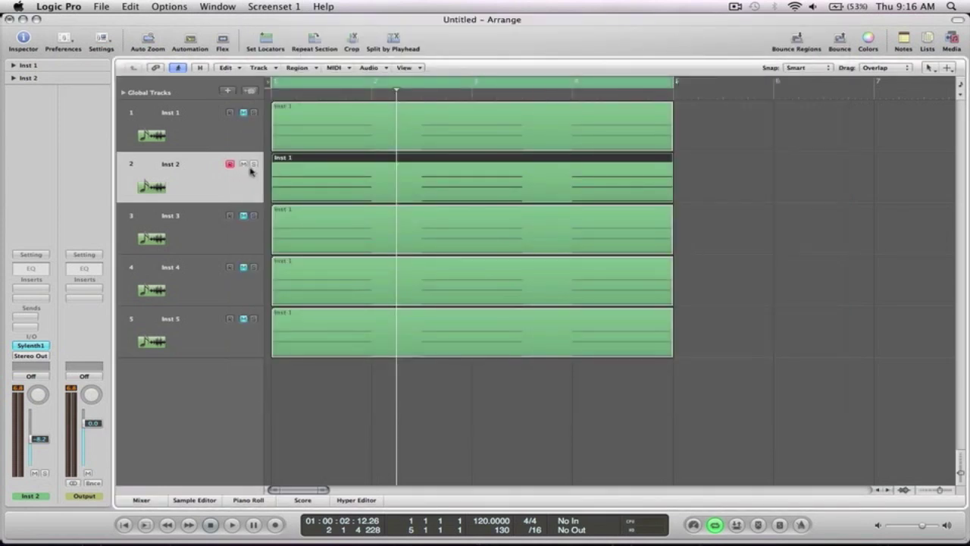
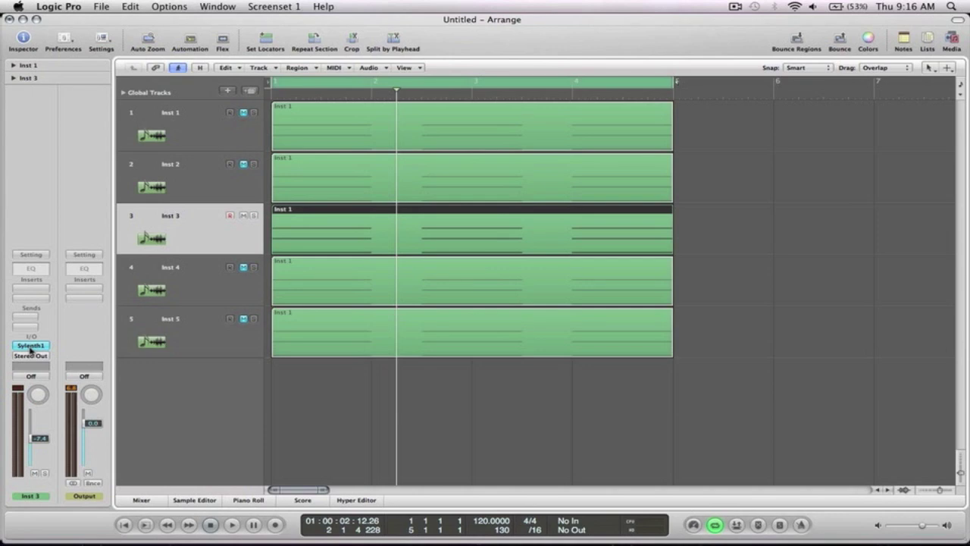
drag(416, 56, 522, 18)
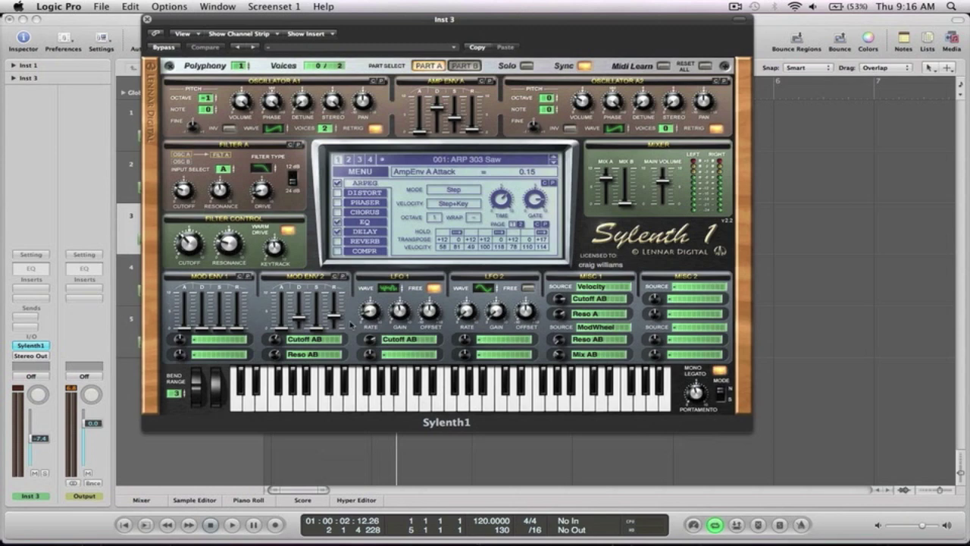
click(363, 173)
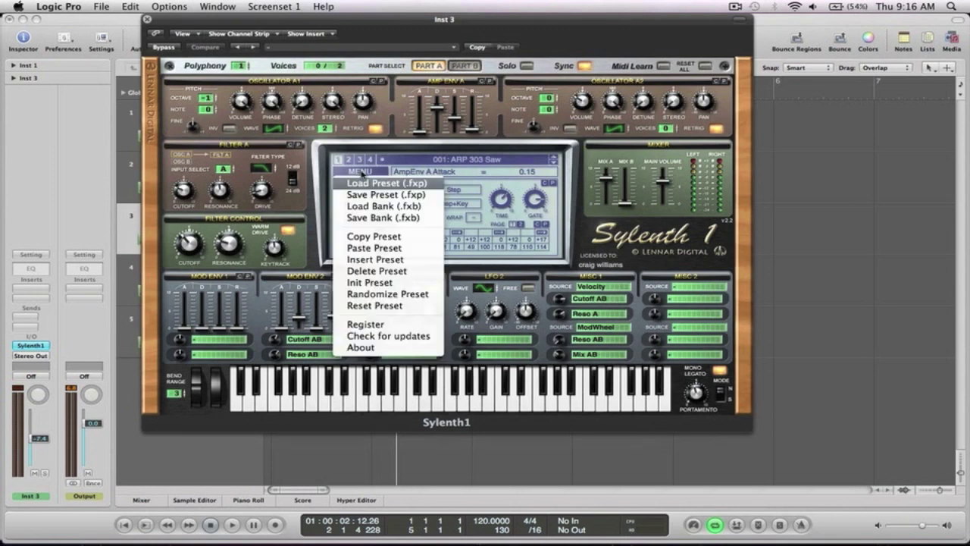
click(387, 282)
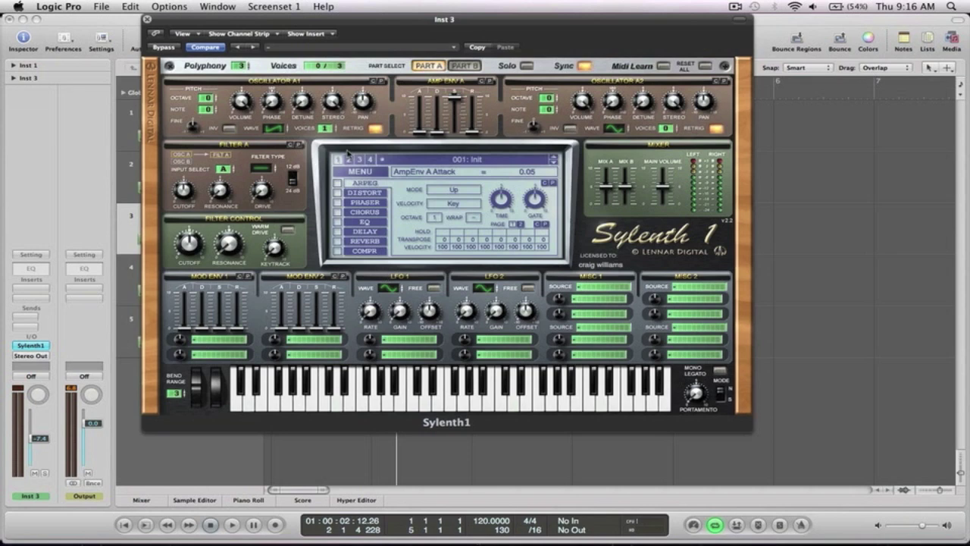
Set polyphony to 8 and both Part A oscillators to 4 voices, with A1's detune 0.24, retrigger off and stereo 4.52.
drag(241, 66, 241, 32)
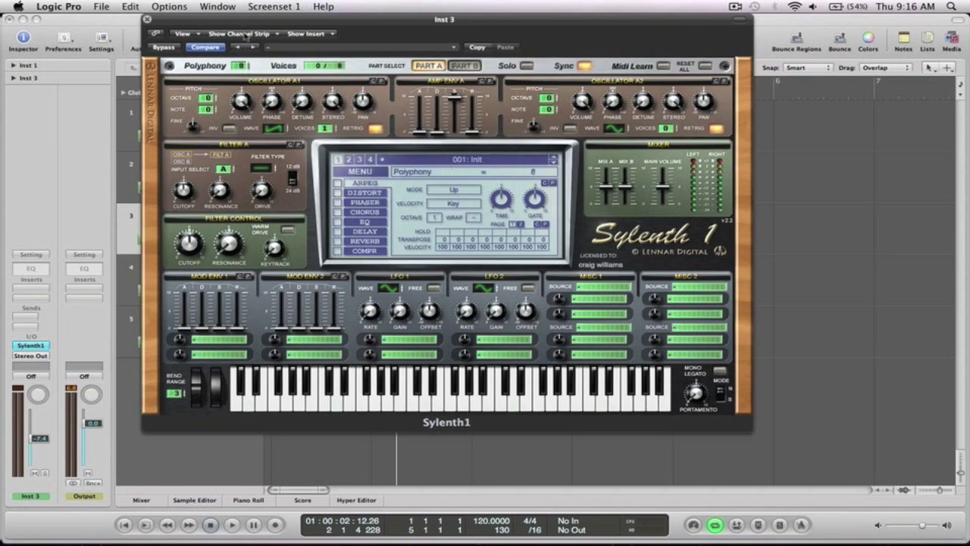
drag(325, 127, 328, 98)
drag(665, 127, 666, 117)
click(302, 102)
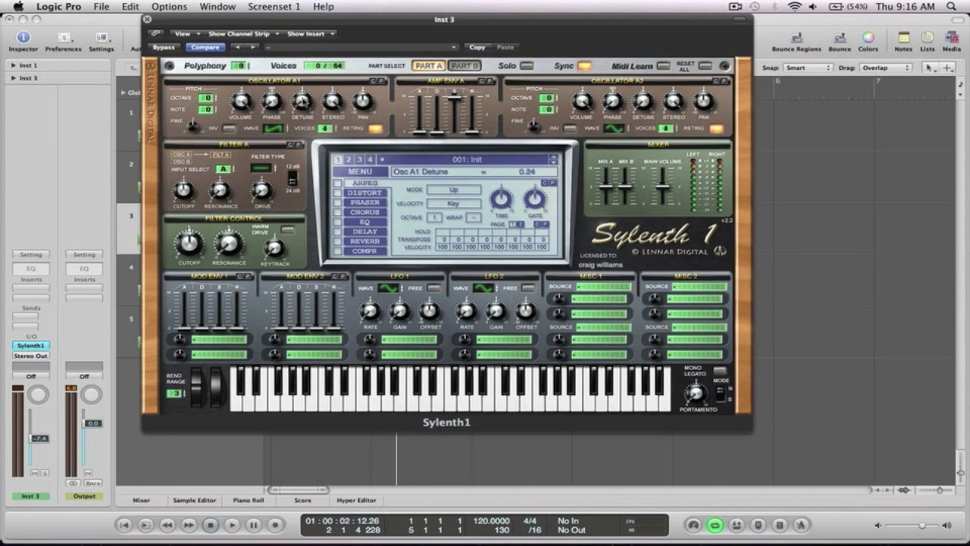
click(375, 129)
click(332, 101)
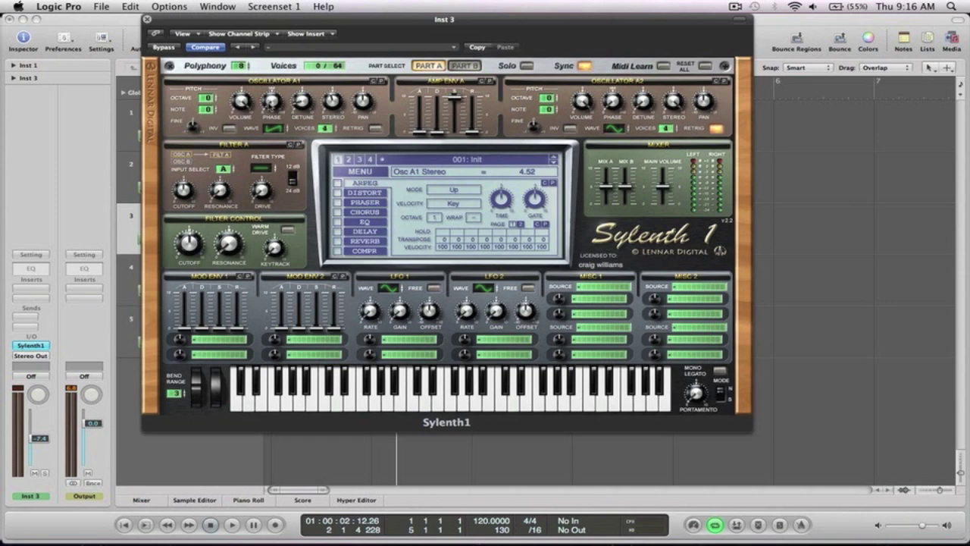
Set Oscillator A1's phase to 65.14 degrees while auditioning the Inst 3 track in playback.
drag(271, 106, 265, 73)
key(space)
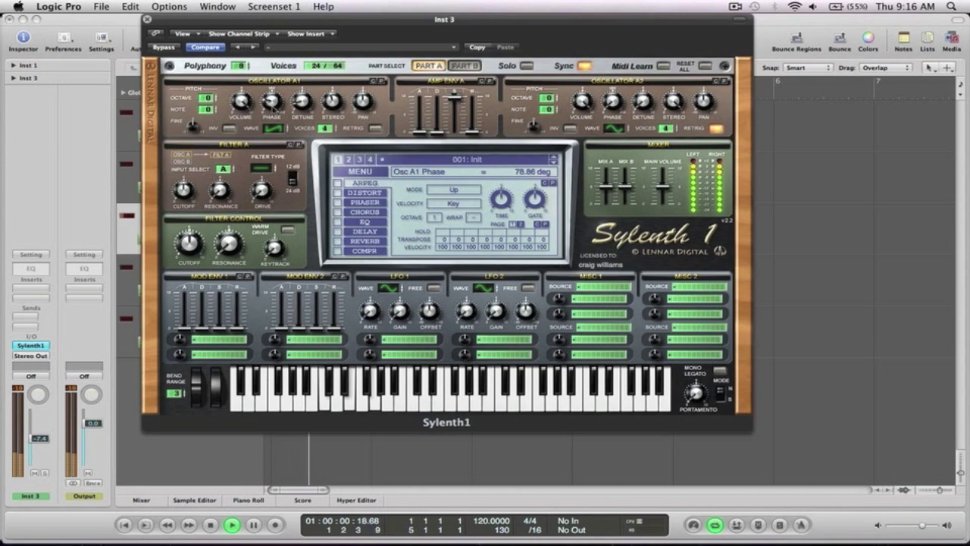
drag(270, 101, 269, 66)
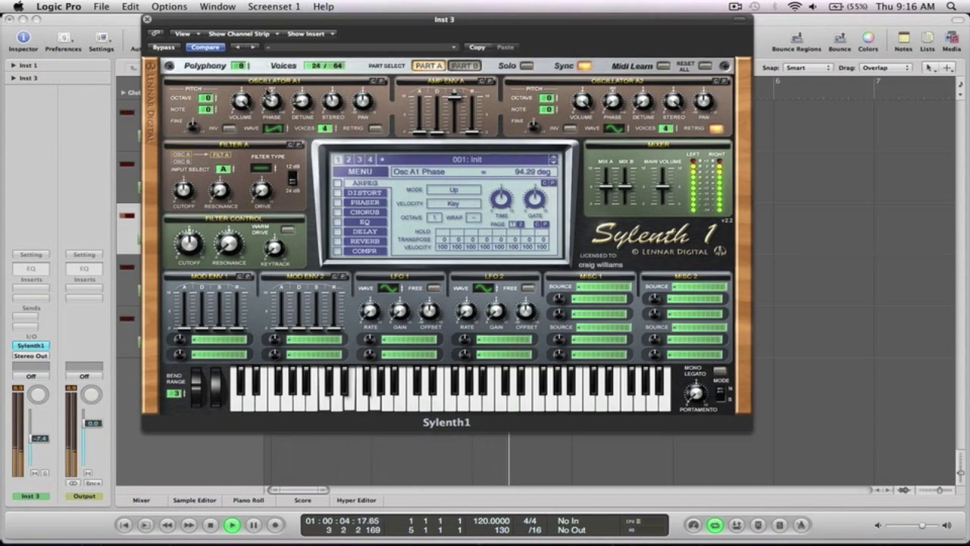
key(space)
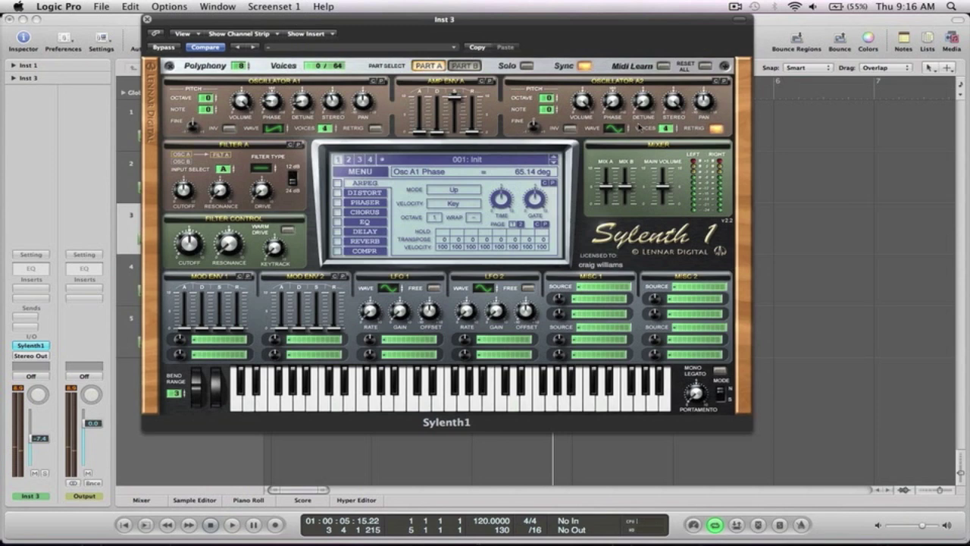
Set Oscillator A2's wave to Saw and adjust its detune.
click(613, 129)
click(614, 129)
click(613, 128)
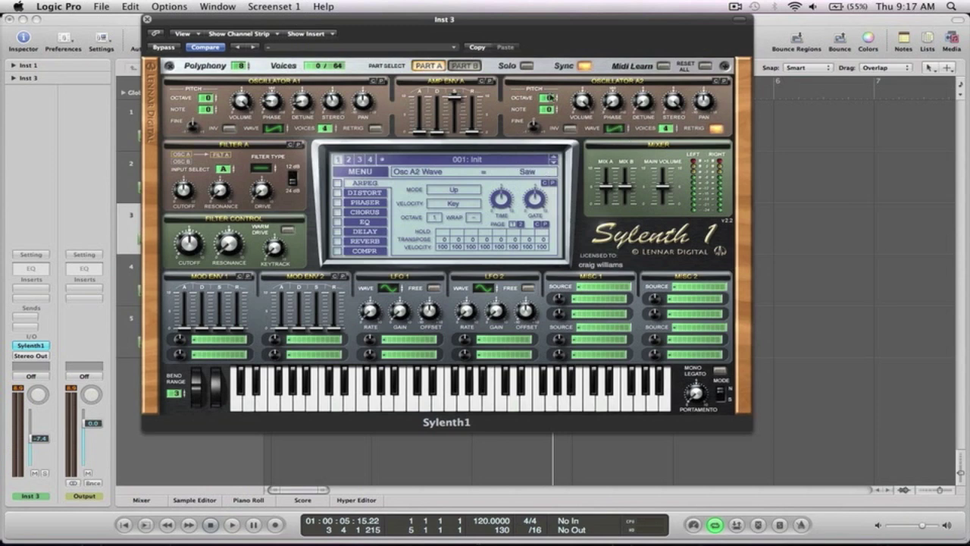
click(642, 106)
mouse_move(642, 105)
mouse_down()
mouse_move(643, 75)
mouse_move(643, 88)
mouse_up()
Set Oscillator A2's phase to 142.29 degrees while auditioning the track in playback.
key(space)
drag(612, 101, 611, 79)
key(space)
key(space)
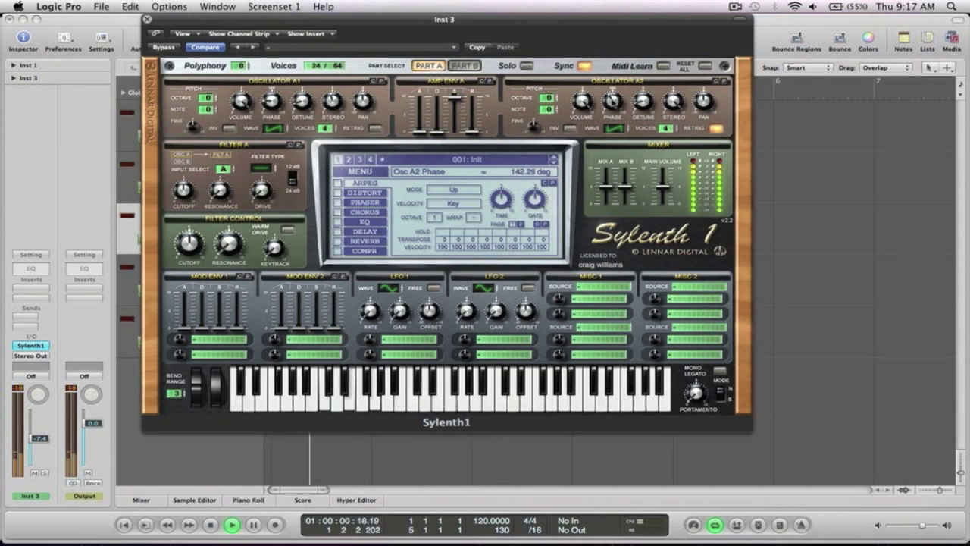
Turn off Oscillator A2's retrigger and set its phase to 222.86 degrees while auditioning the track in playback.
key(space)
drag(612, 80, 614, 114)
key(space)
key(space)
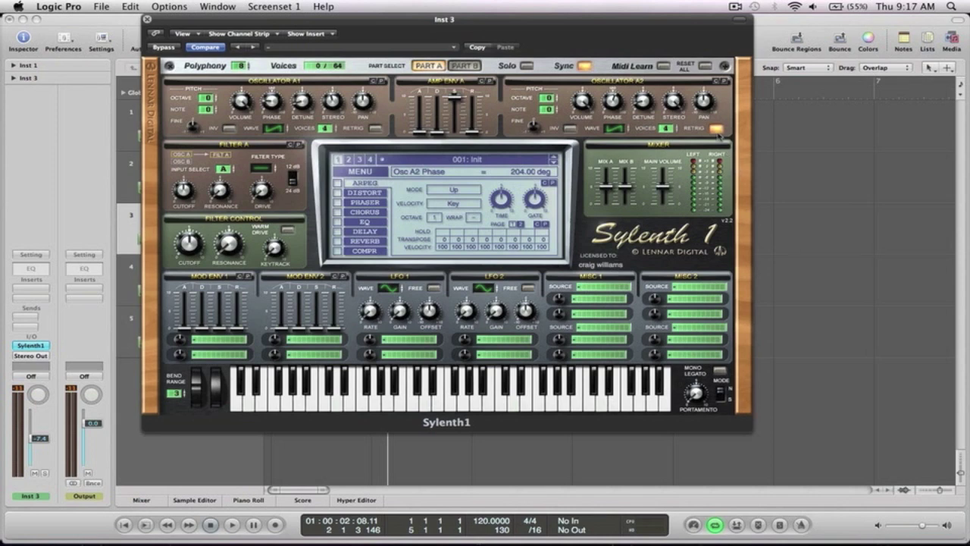
click(715, 128)
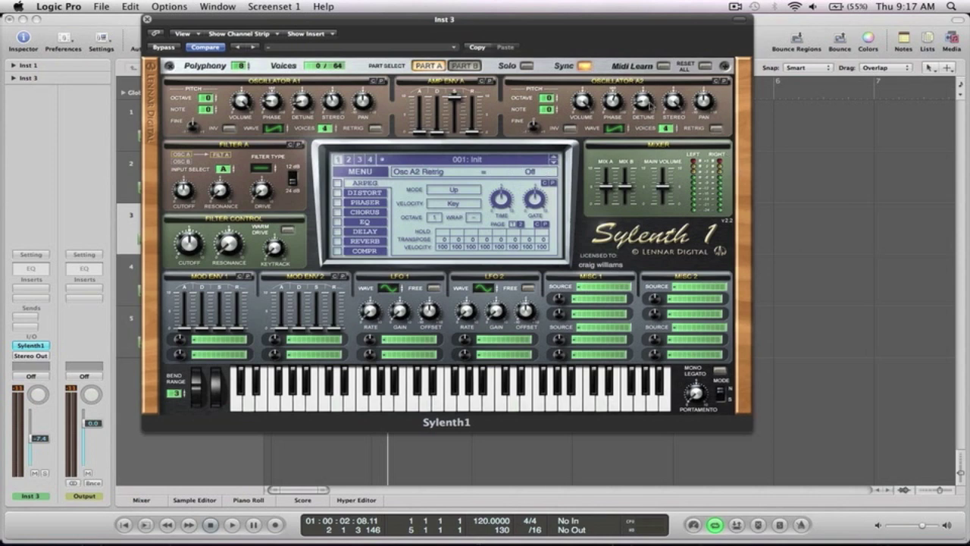
key(space)
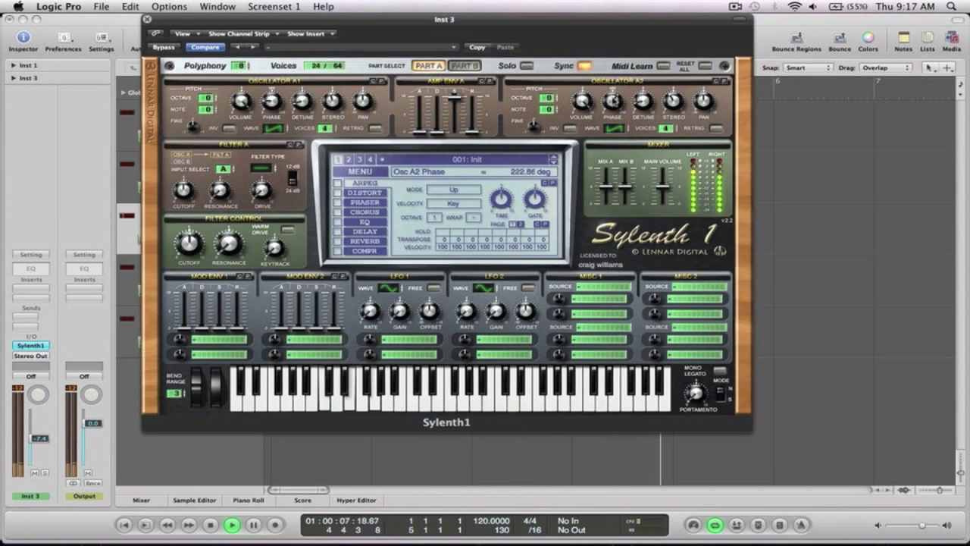
key(space)
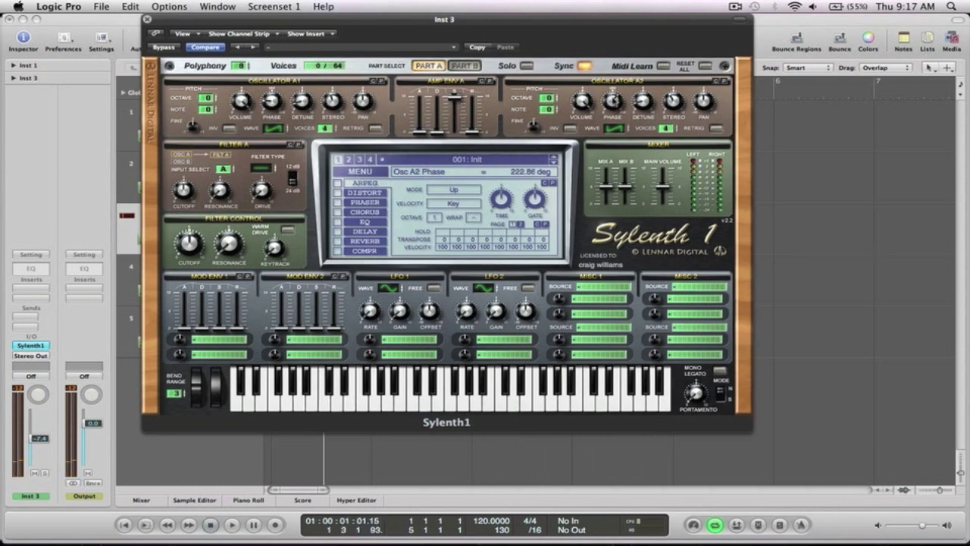
Set Amp Env A's attack to 5.62 and release to 4.70, and audition the result.
drag(419, 134, 416, 77)
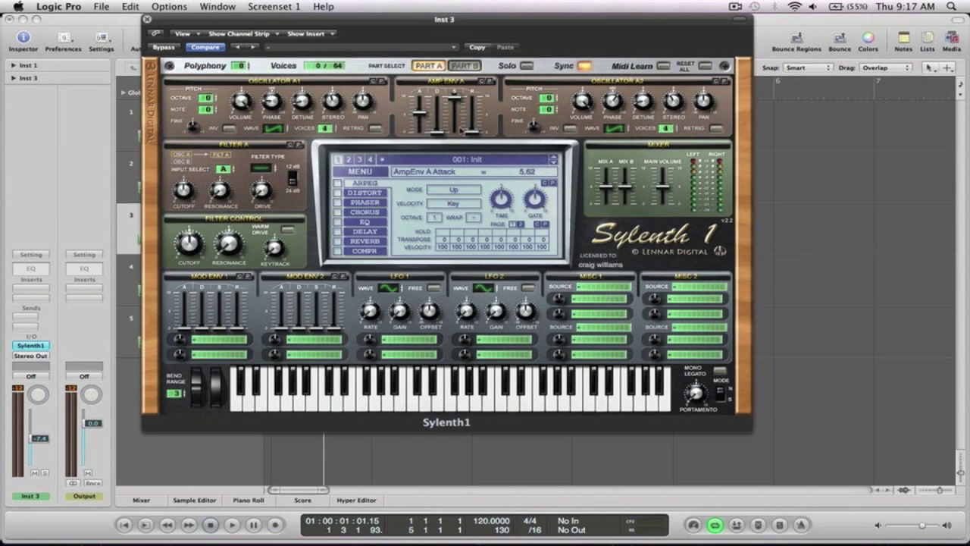
drag(472, 133, 470, 87)
key(space)
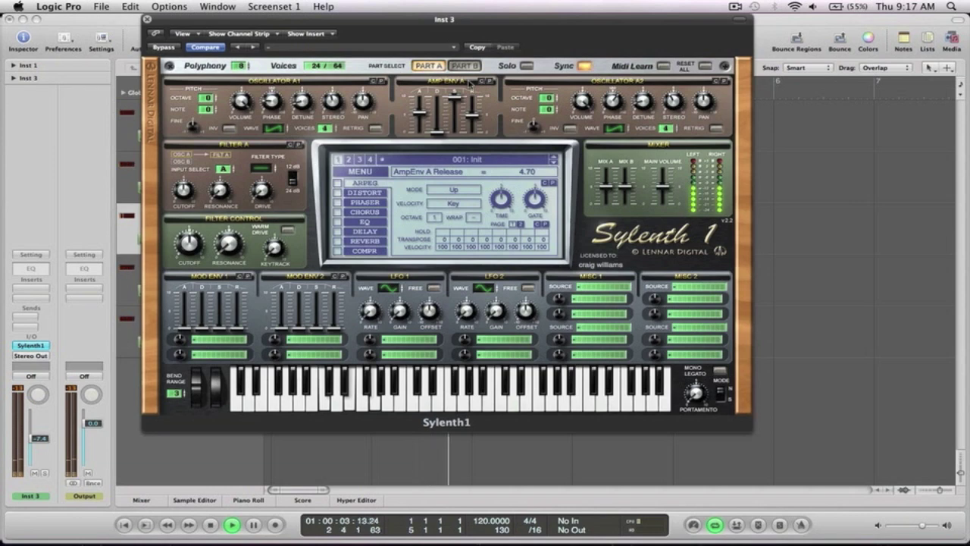
key(space)
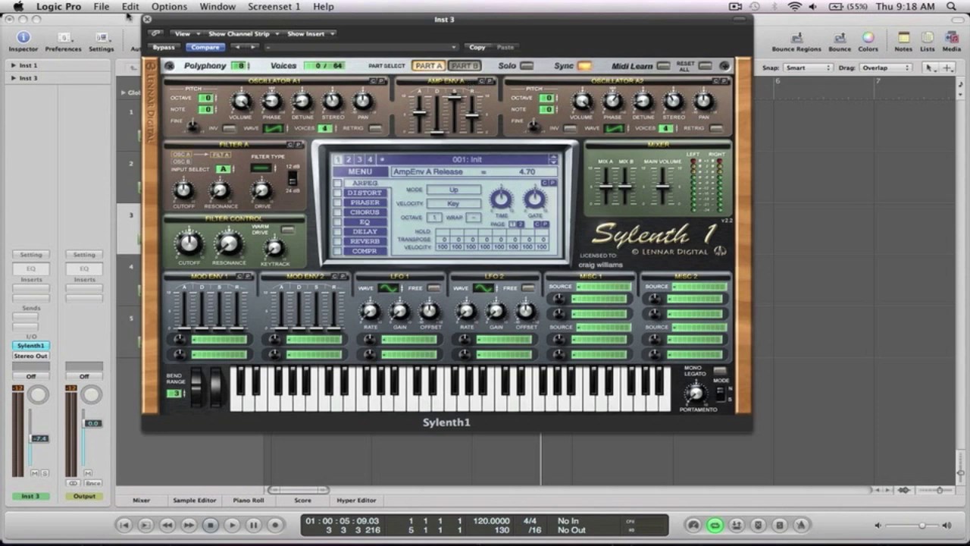
Set Filter A to Lowpass, adjust its resonance and drive, and set the filter control's cutoff to 38.69 Hz with Warm Drive on.
click(265, 169)
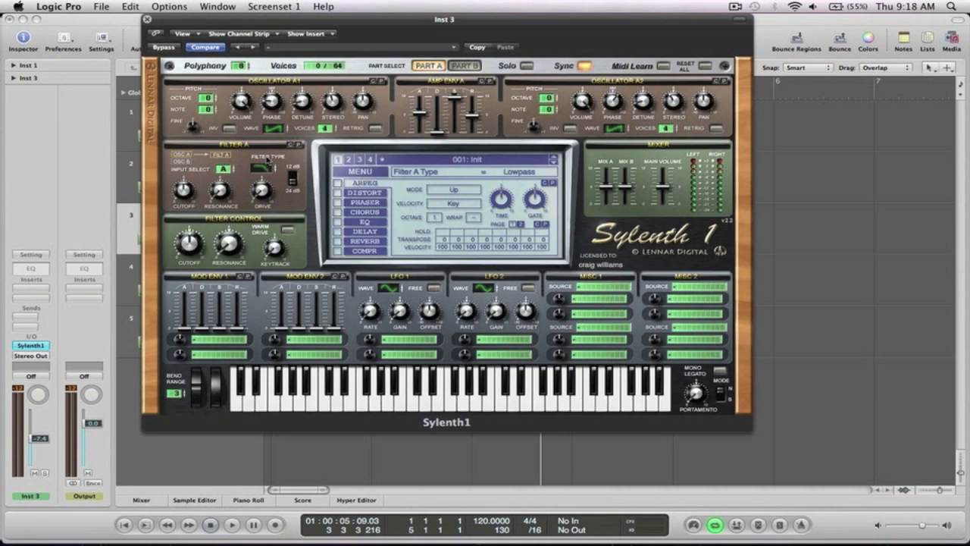
click(220, 189)
drag(223, 121, 224, 120)
drag(261, 189, 261, 180)
drag(188, 238, 191, 250)
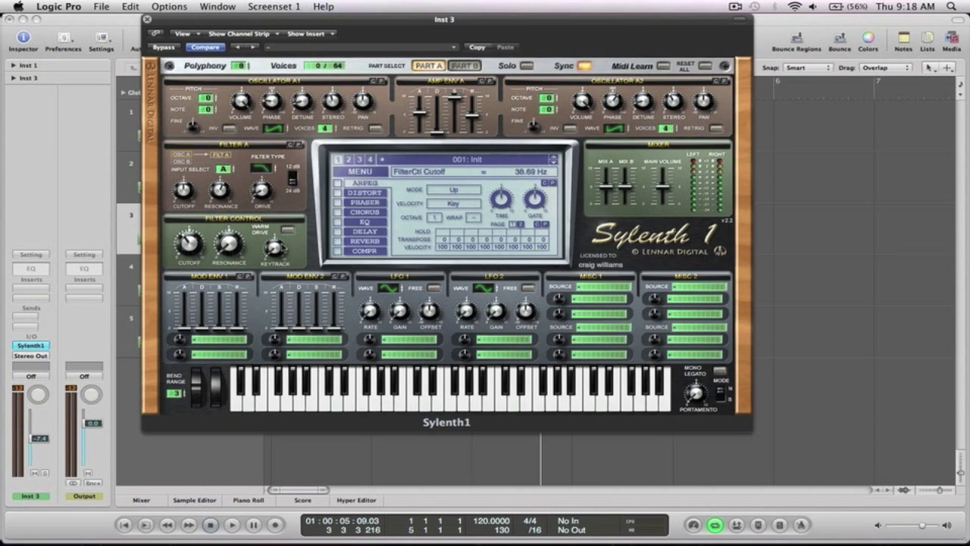
click(288, 230)
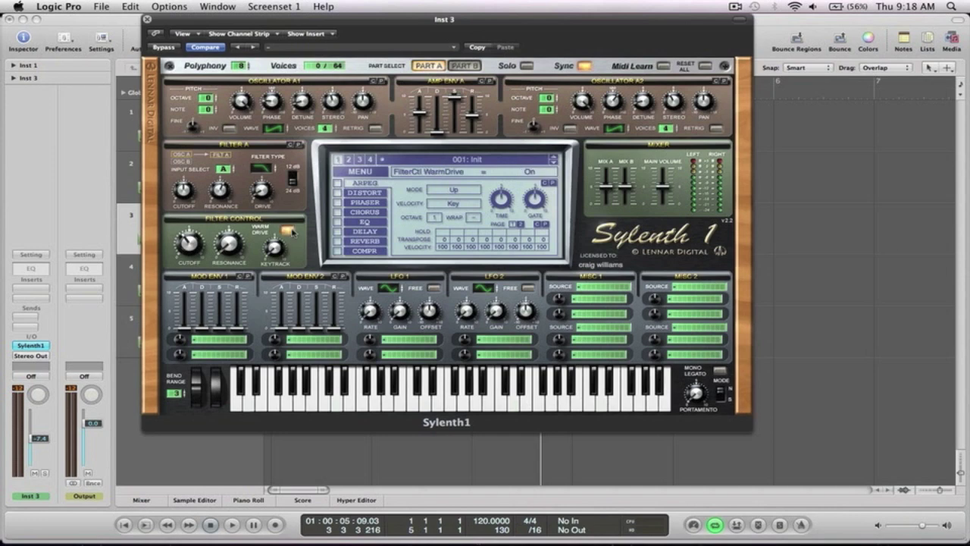
Route Mod Env 1 to Cutoff A with attack 6.72, sustain 10.00 and release 3.79, and audition it.
click(215, 342)
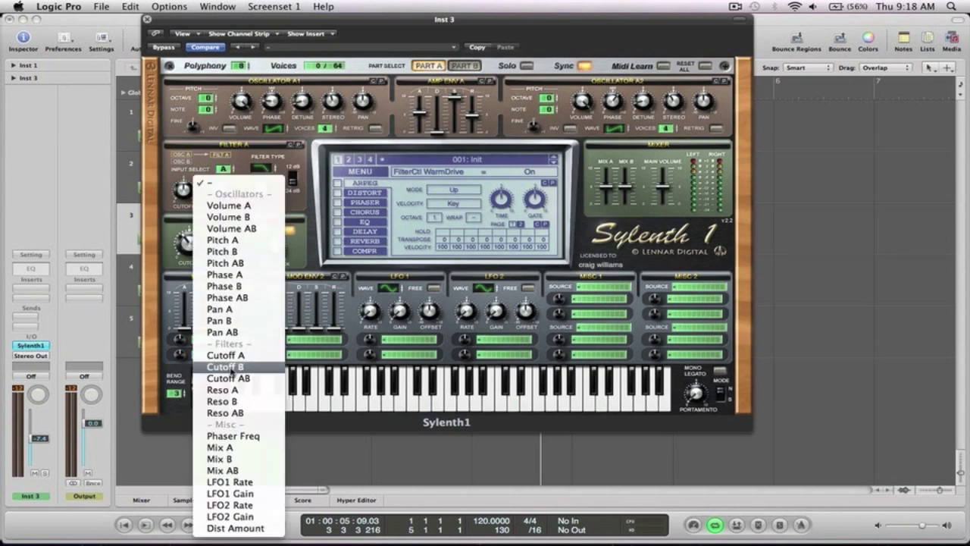
click(227, 356)
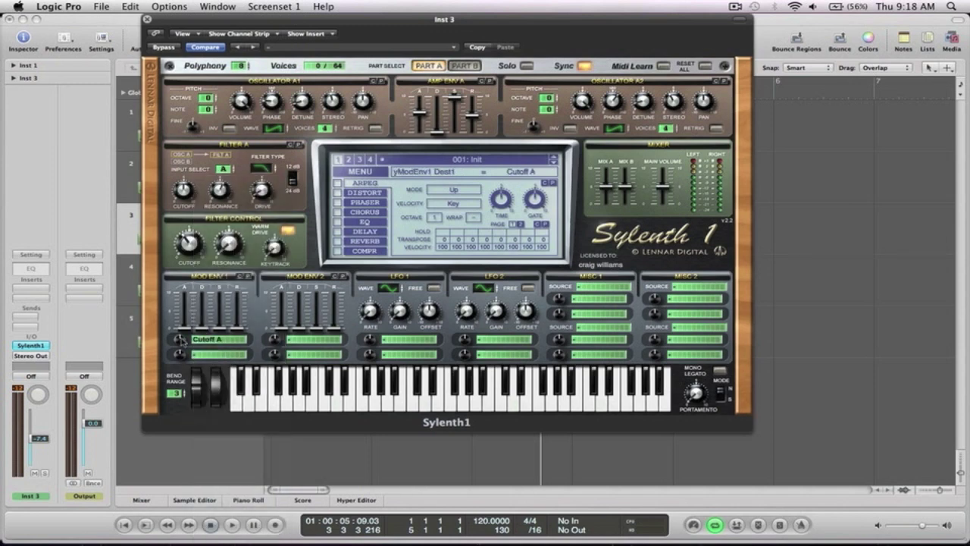
drag(180, 341, 178, 336)
drag(184, 327, 184, 255)
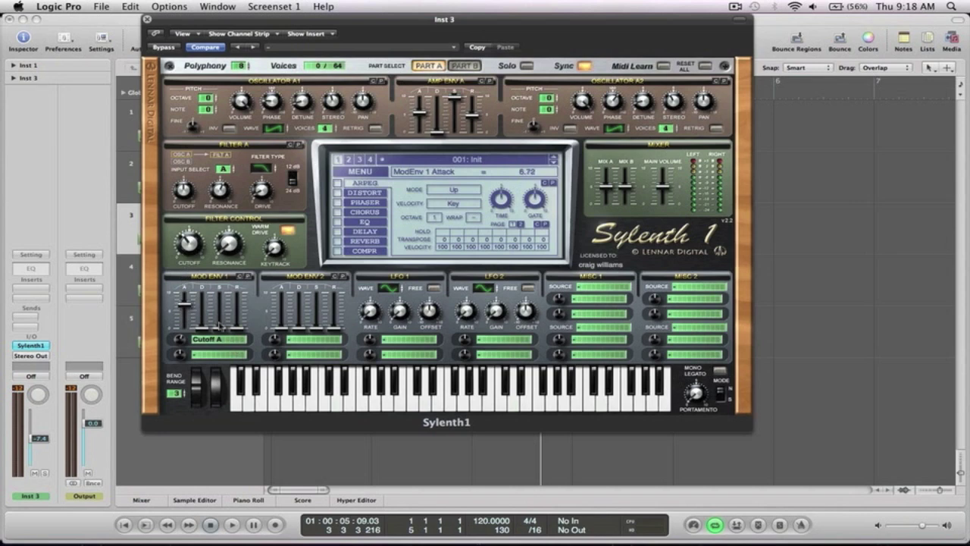
drag(219, 328, 220, 294)
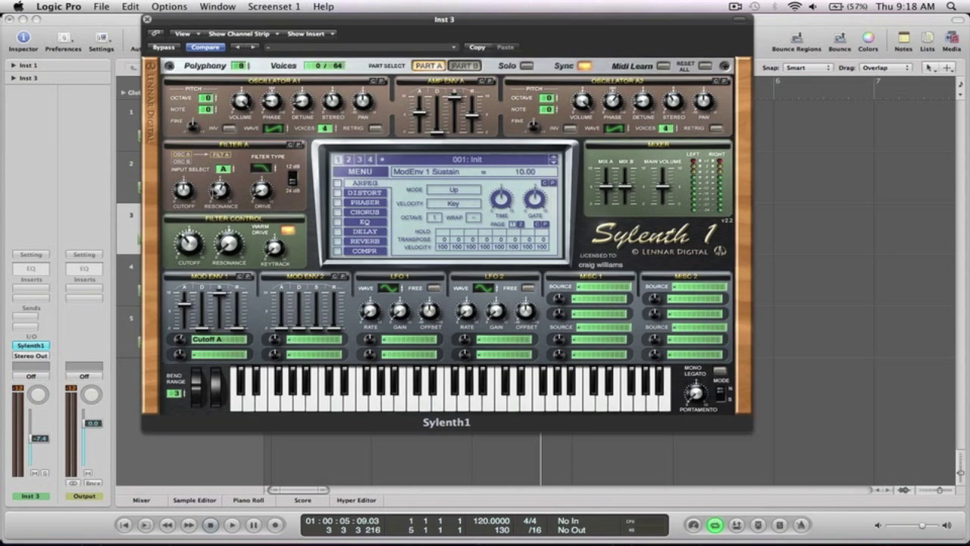
drag(237, 329, 243, 287)
key(space)
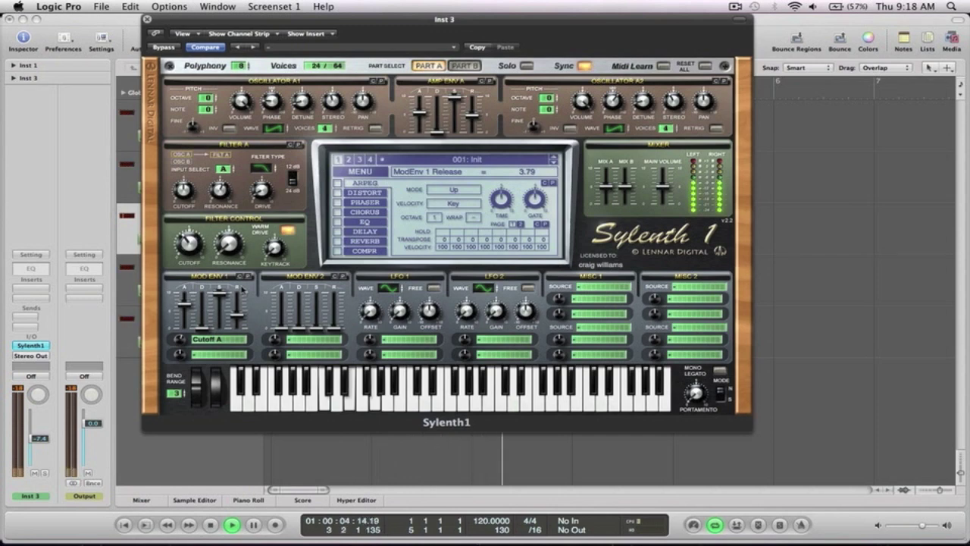
key(space)
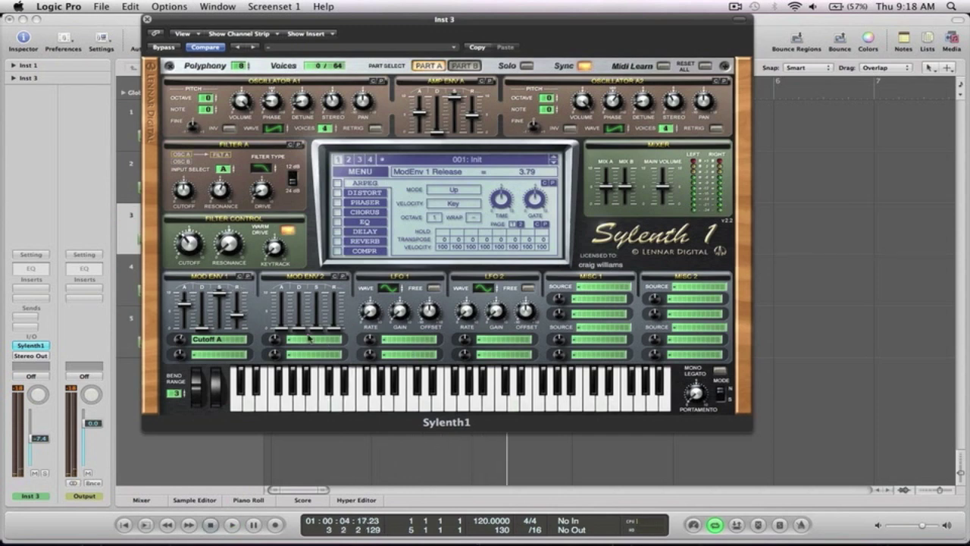
Route Mod Env 2 to Cutoff A at 2.67, set decay 6.72, raise its release, and set the filter control's cutoff to 59.31 Hz during playback.
click(307, 340)
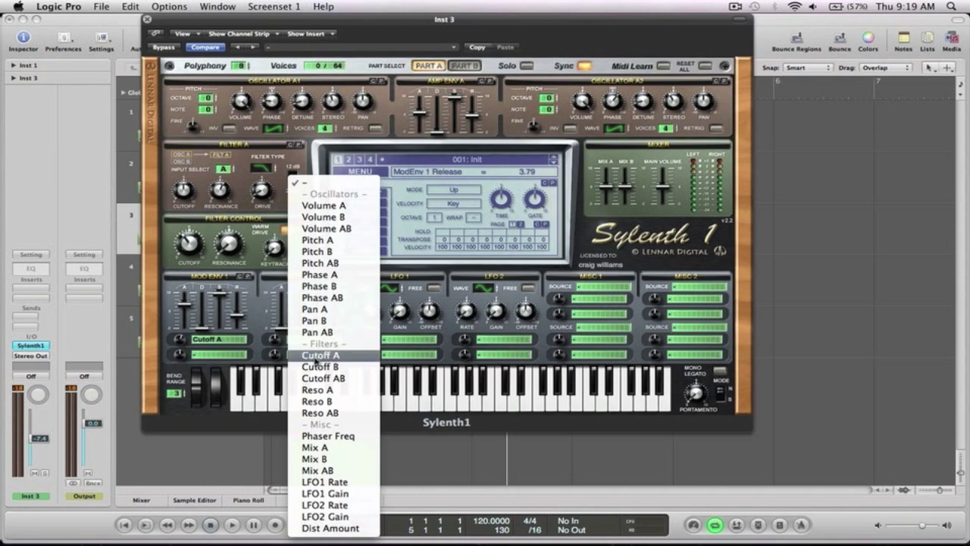
click(315, 358)
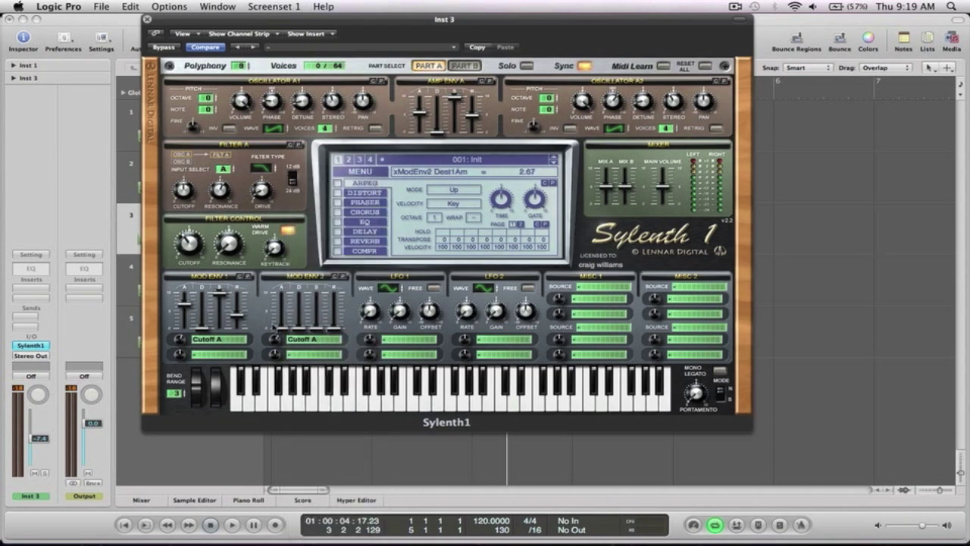
click(302, 330)
drag(302, 331, 293, 262)
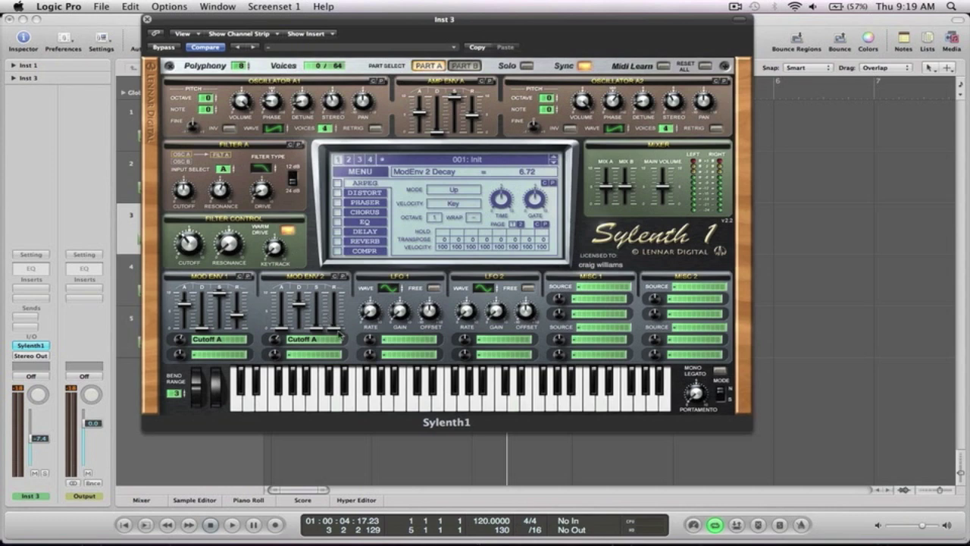
drag(339, 333, 333, 298)
key(space)
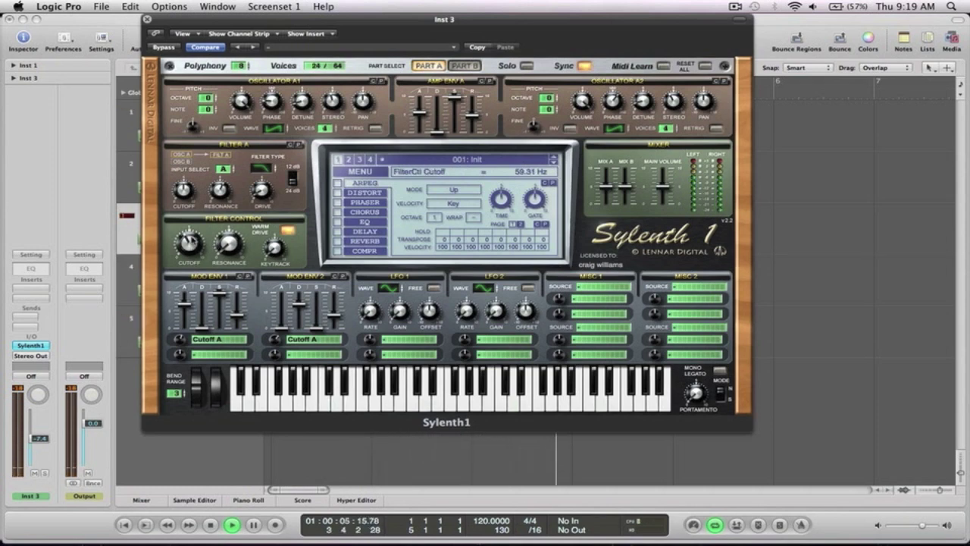
key(space)
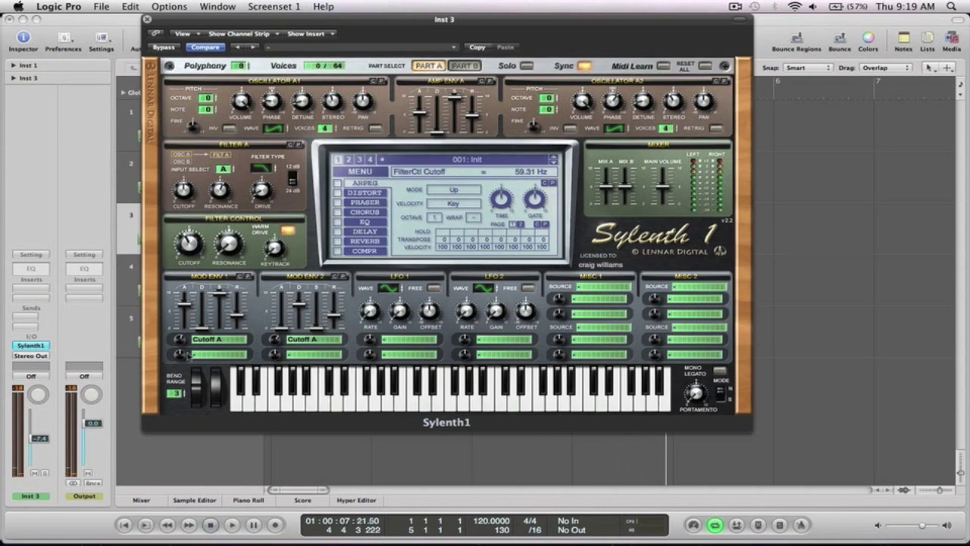
Audition the sound with Mod Env 1's destination set to None, and restore Cutoff A as its destination.
click(211, 341)
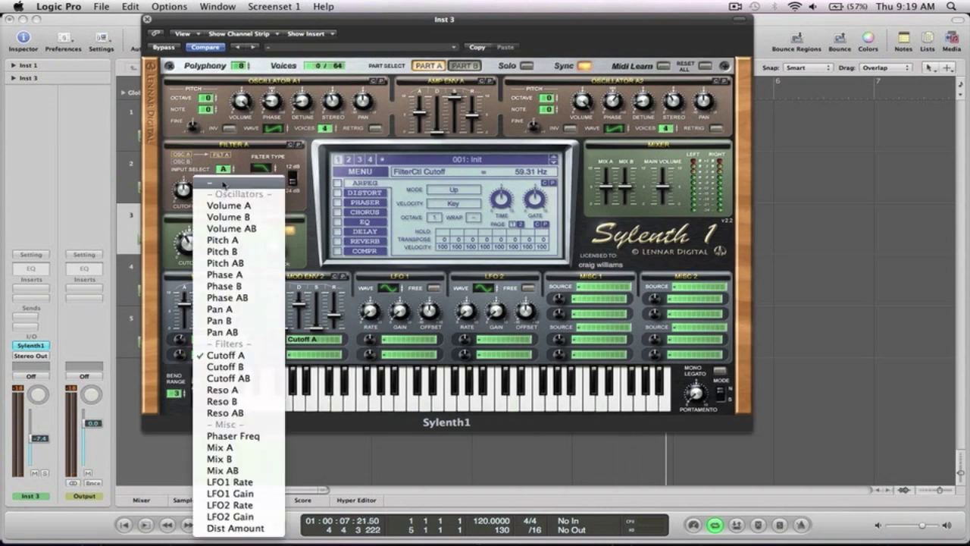
click(222, 184)
key(space)
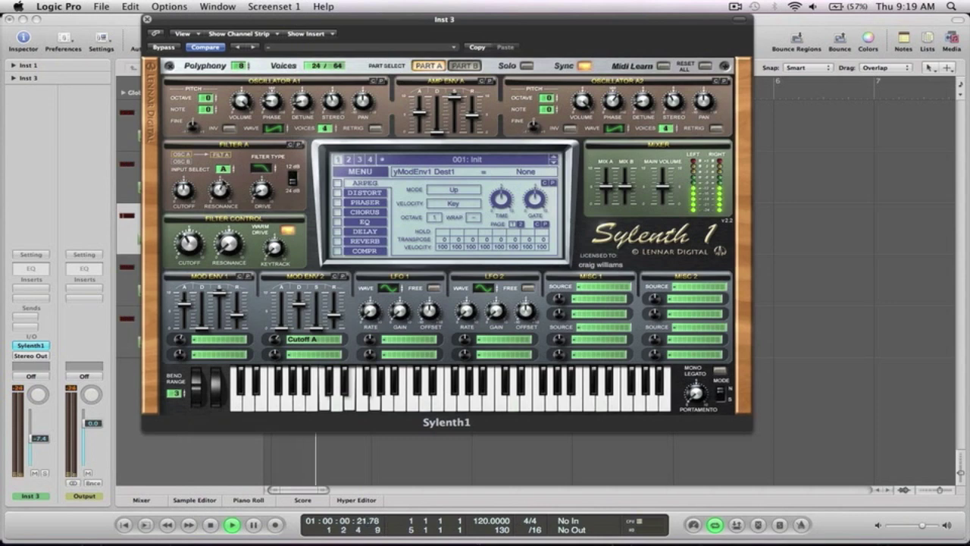
key(space)
click(217, 342)
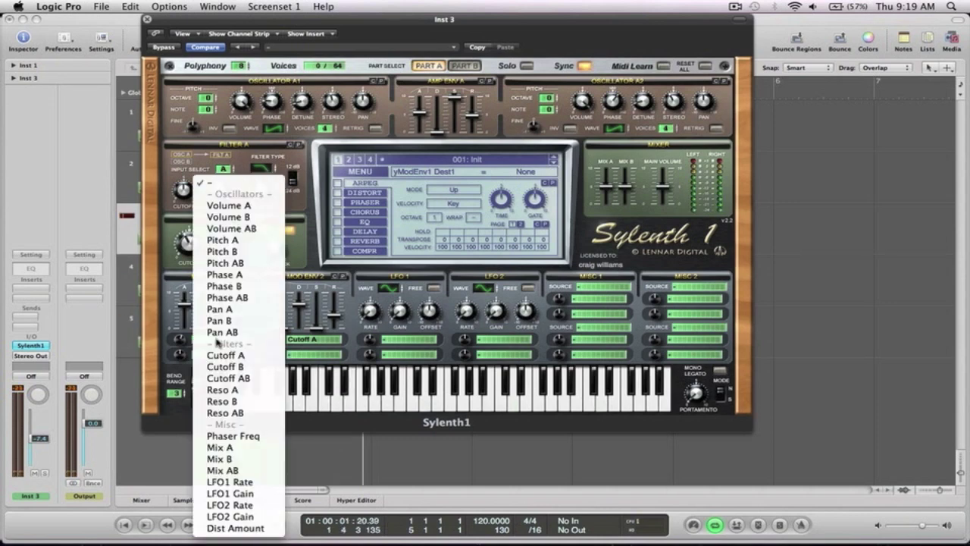
click(225, 355)
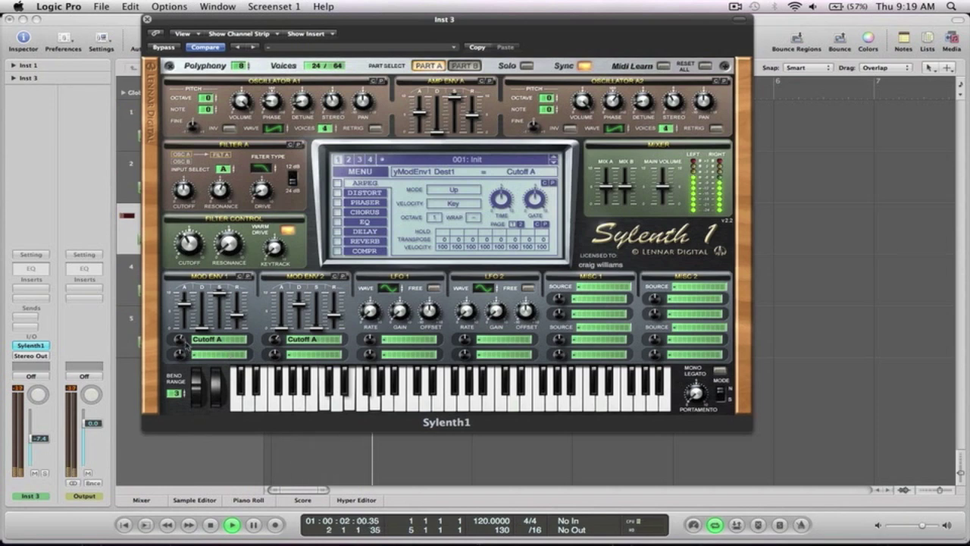
Set Mod Env 1's Cutoff A amount to 2.29, raise its release slightly, and set Mod Env 2's release to 4.94, auditioning the track.
drag(180, 341, 180, 338)
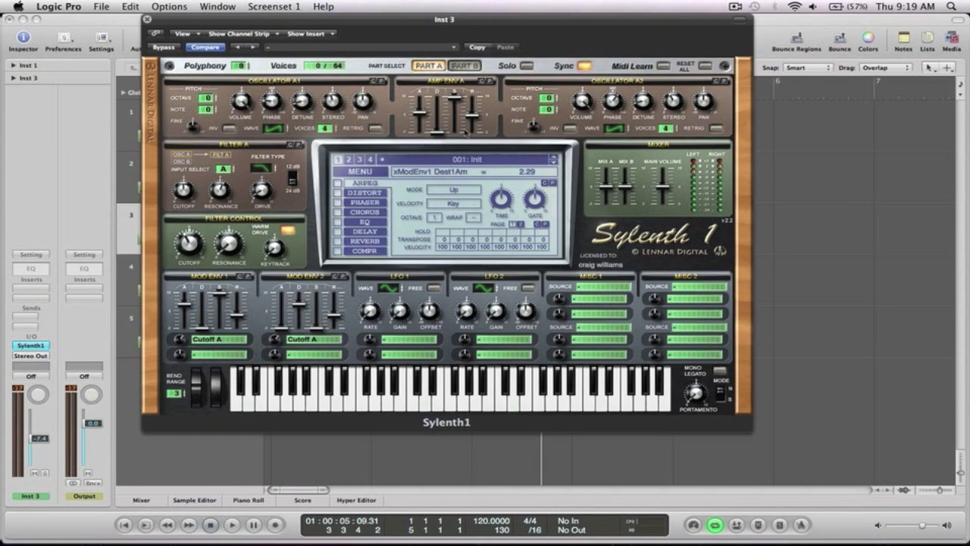
drag(239, 318, 239, 310)
drag(333, 317, 334, 309)
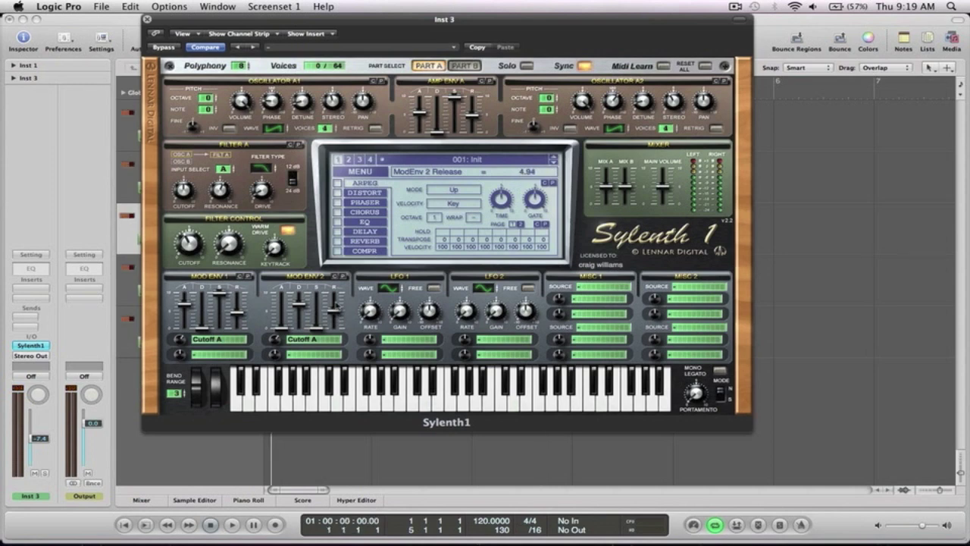
key(space)
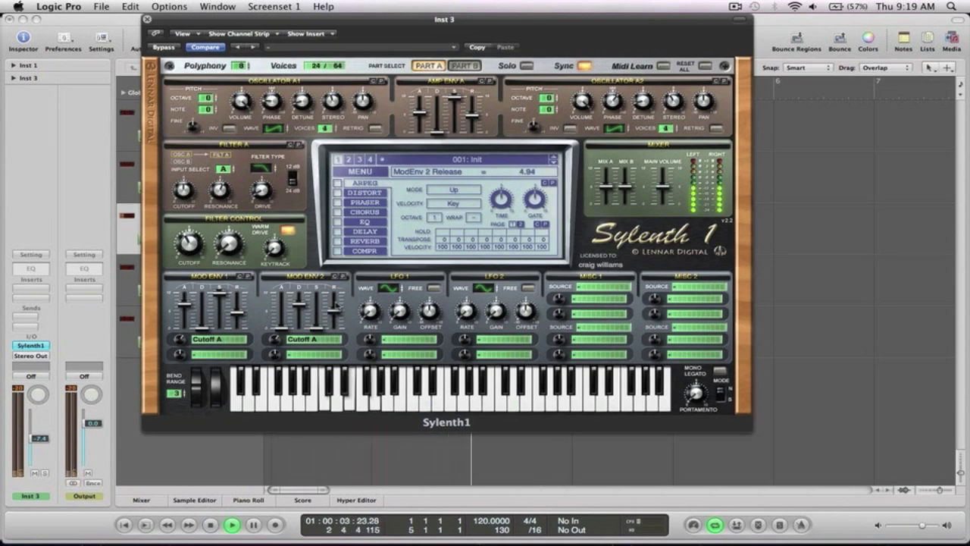
key(space)
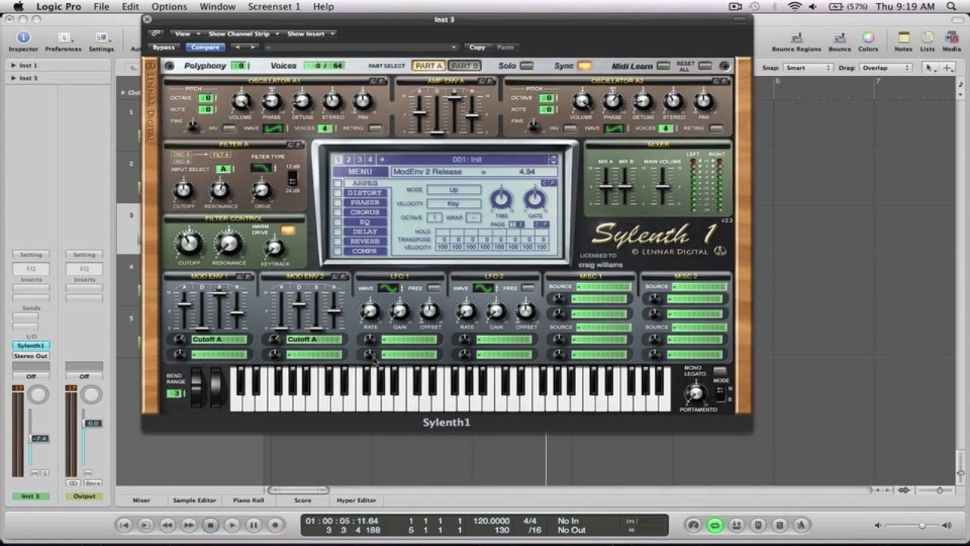
Route LFO 1 to Cutoff A, adjust its modulation amount, and turn on its Free mode.
click(401, 341)
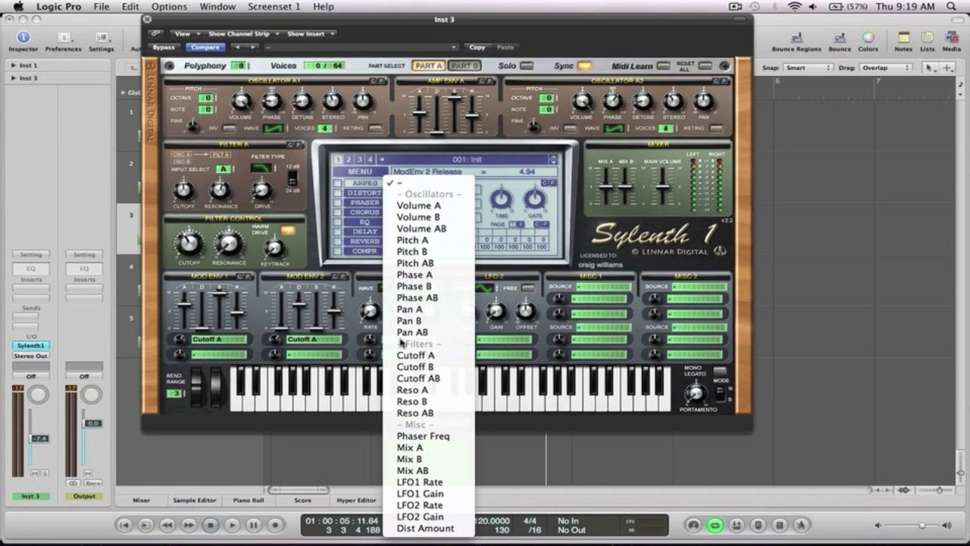
click(385, 355)
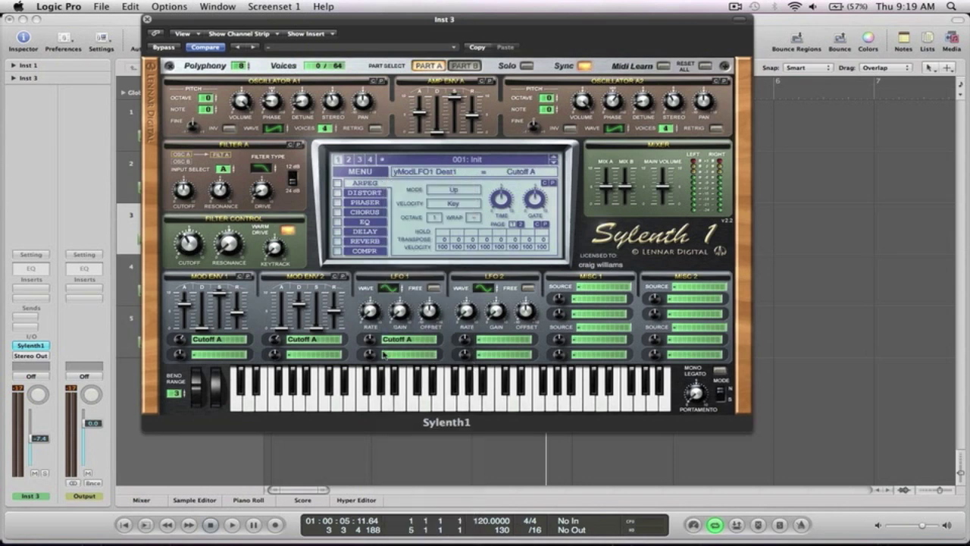
drag(367, 344, 368, 327)
click(434, 288)
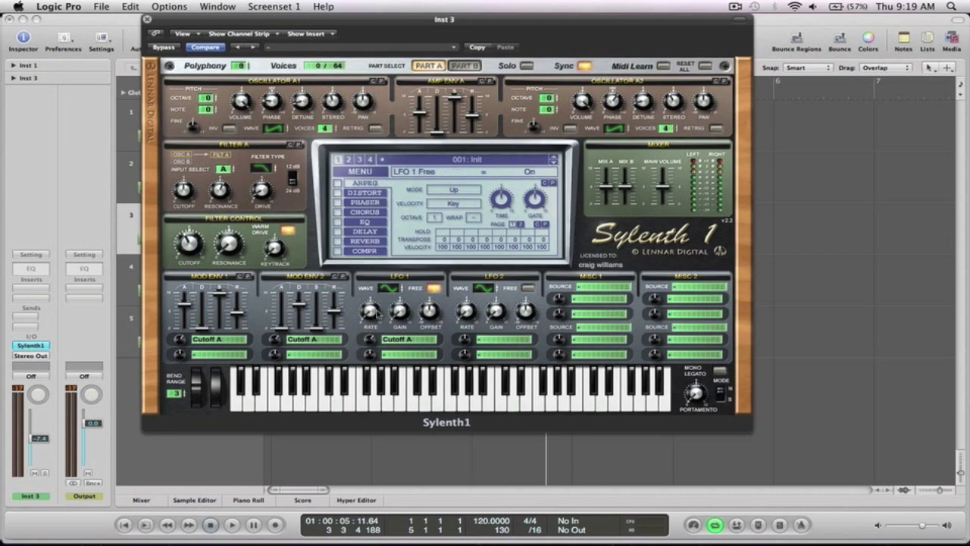
Set LFO 1's gain to 3.67 and rate to 0.15 Hz while auditioning the track in playback.
drag(368, 313, 370, 303)
drag(400, 308, 395, 313)
key(space)
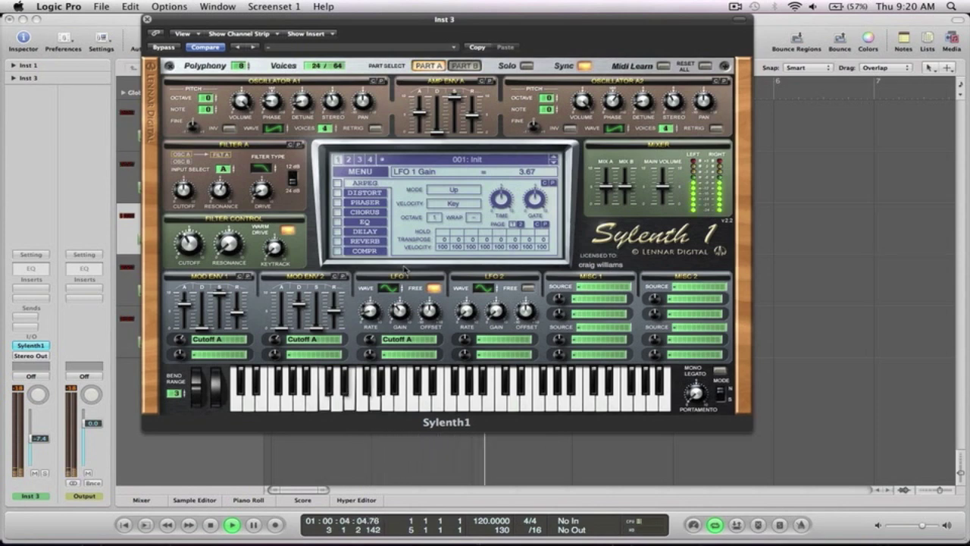
mouse_move(370, 311)
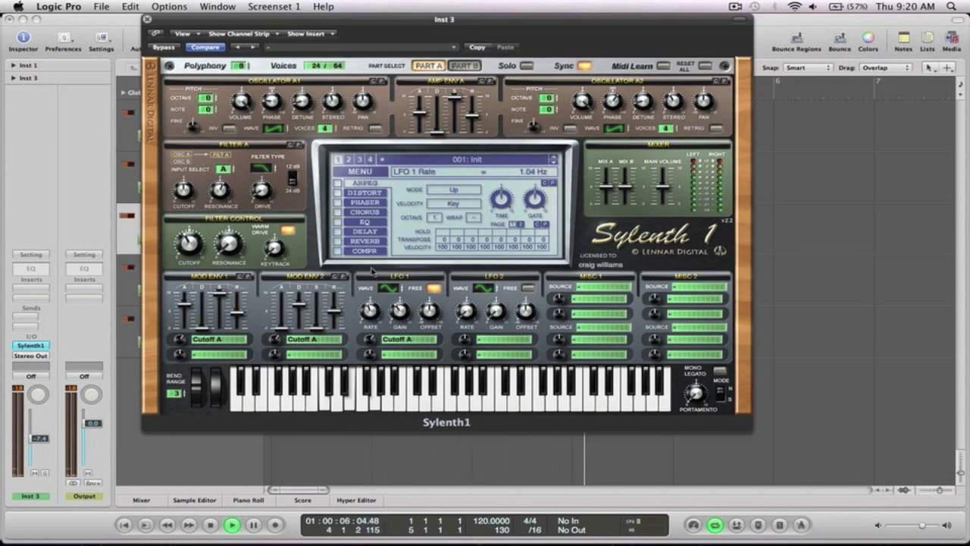
drag(373, 264, 377, 312)
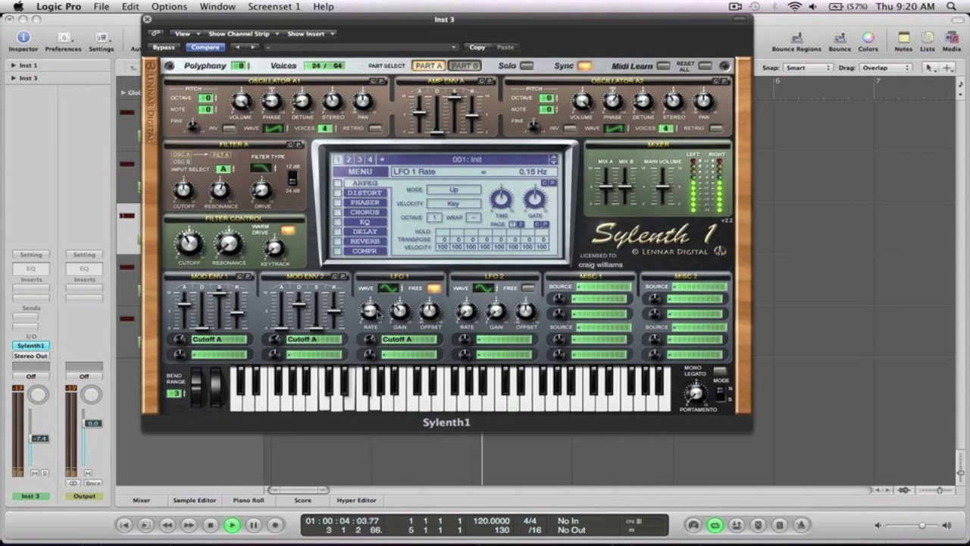
Stop playback, close the Inst 3 synth window, mute track Inst 3, and unmute track Inst 4.
key(space)
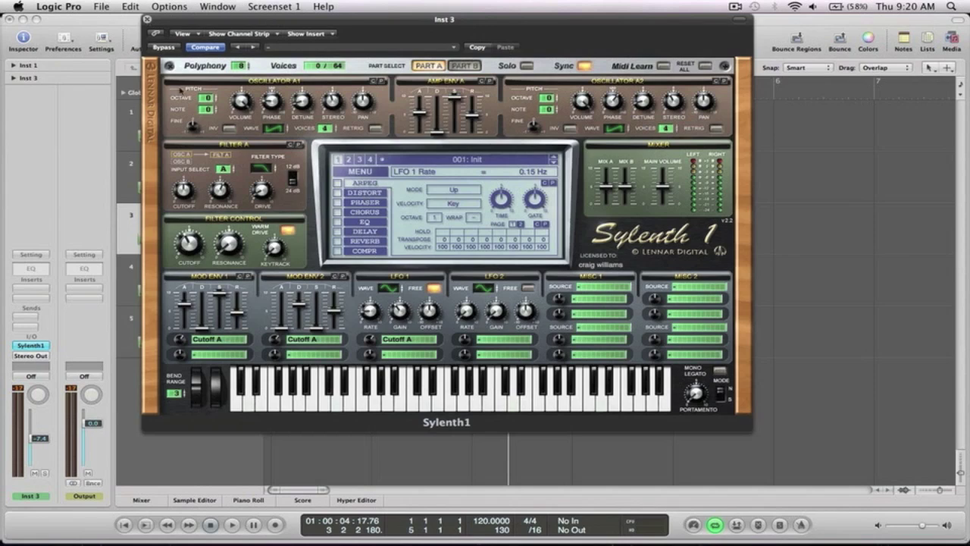
click(147, 19)
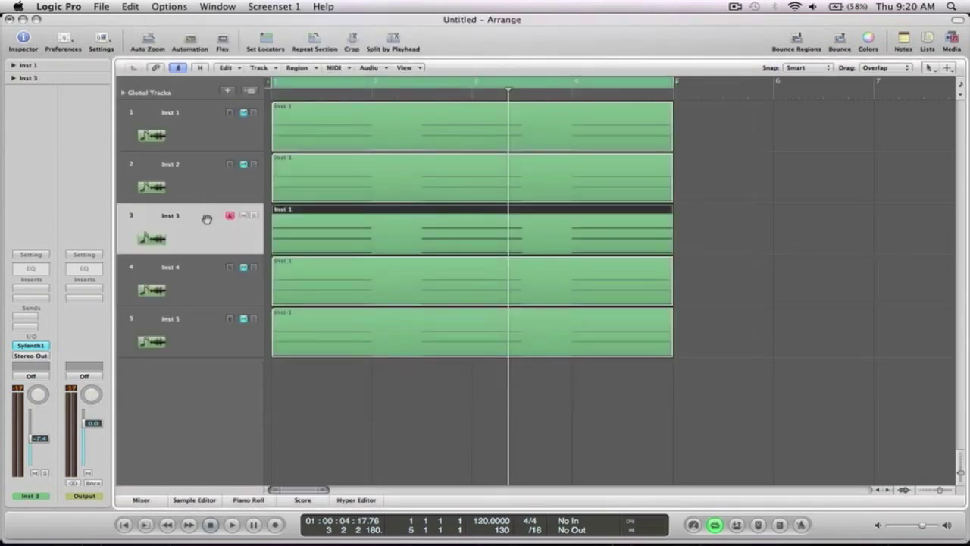
click(243, 216)
click(190, 304)
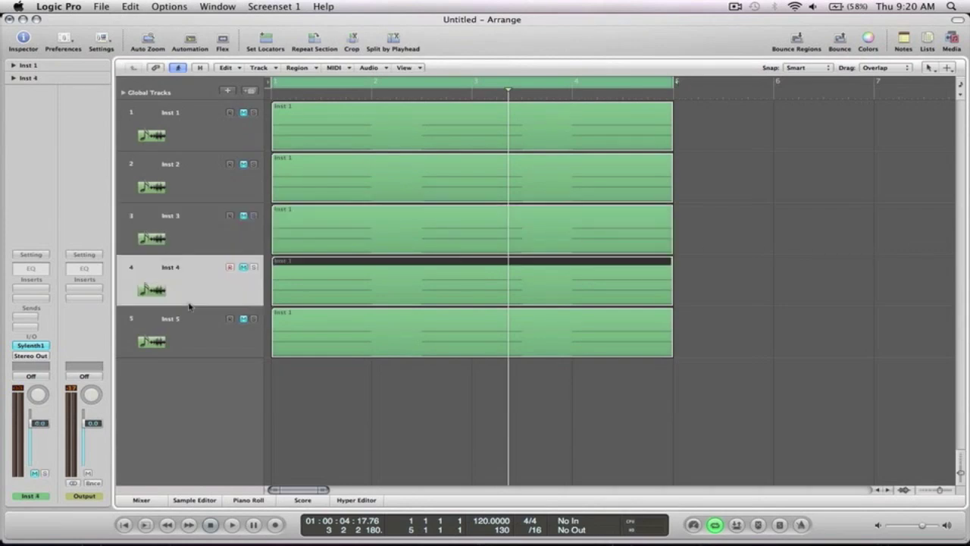
click(243, 266)
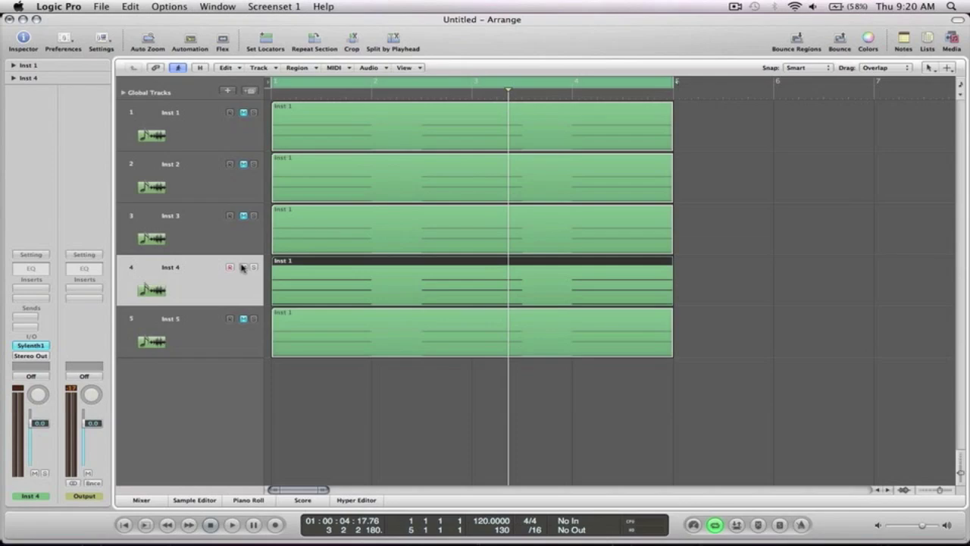
Open Sylenth1 on Inst 4 and initialize its preset.
click(33, 345)
drag(425, 52, 579, 26)
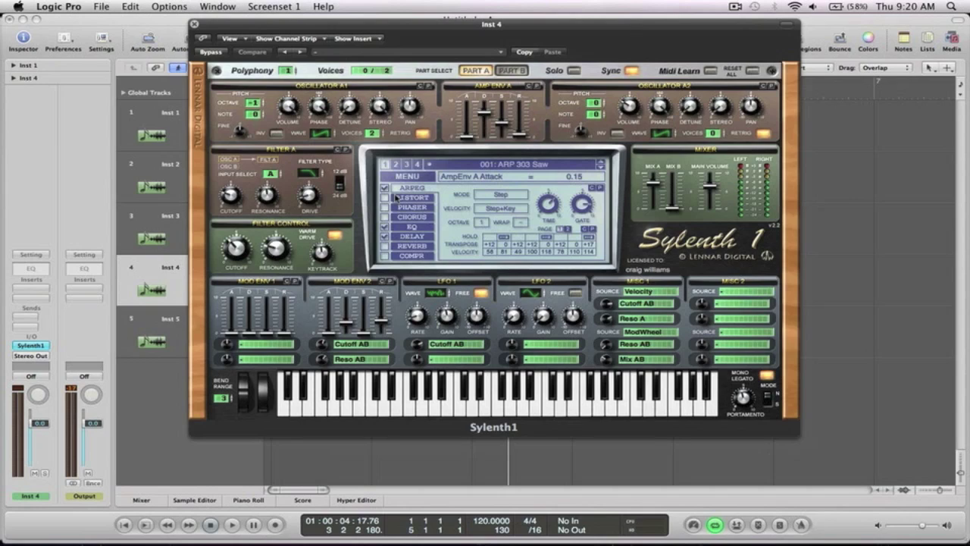
click(409, 177)
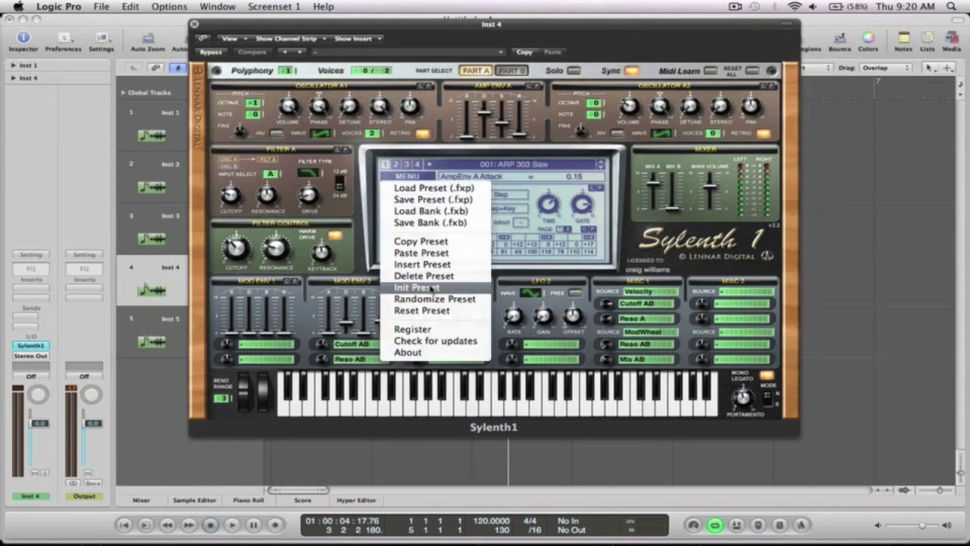
click(429, 287)
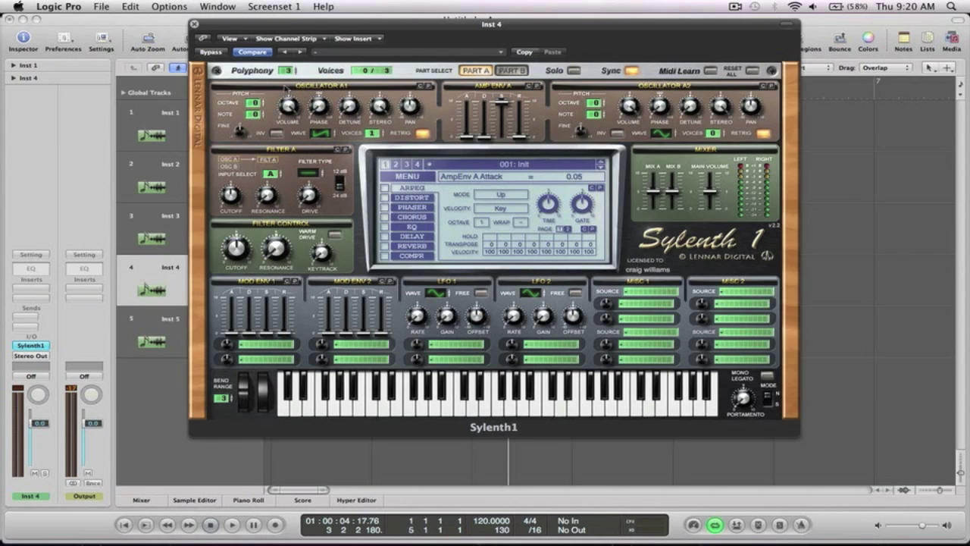
Set polyphony to 10 and Oscillator A1 to 8 voices, octave +1, detune 2.90 and Retrig off, adjusting its stereo width.
drag(290, 74, 287, 63)
drag(372, 133, 353, 3)
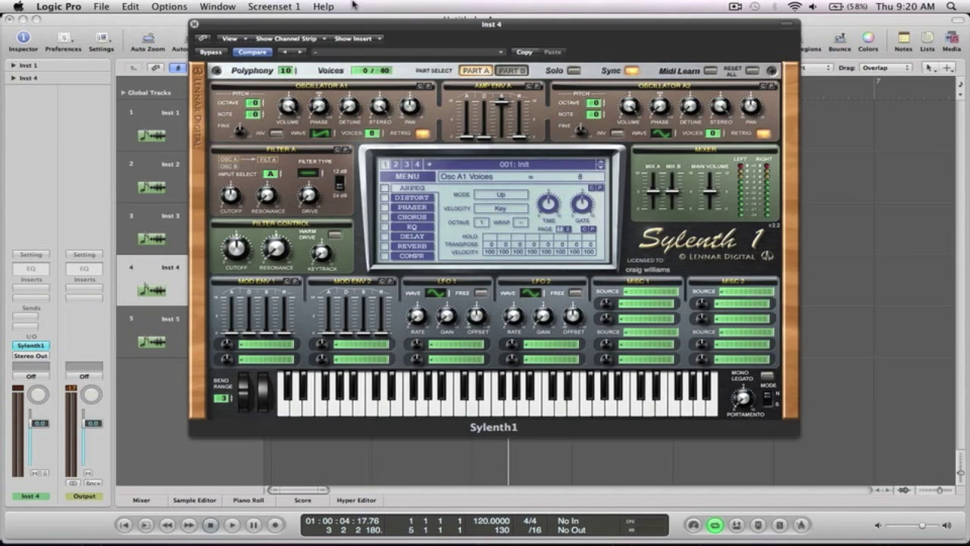
click(422, 134)
drag(256, 103, 257, 97)
click(350, 109)
drag(352, 66, 353, 69)
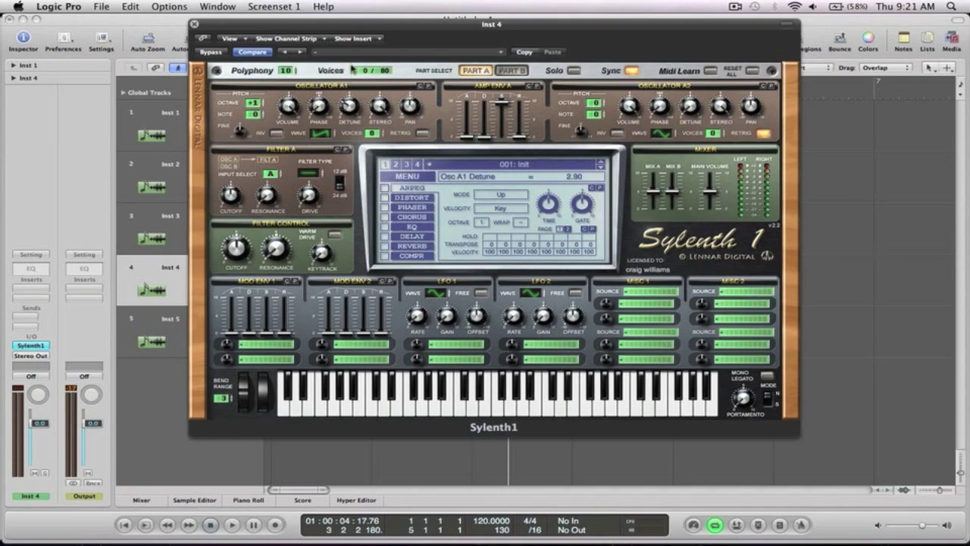
click(385, 109)
drag(385, 179, 390, 197)
Set Oscillator A2 to a saw wave with 8 voices, octave +1, detune 2.95 and Retrig off, adjusting its stereo width.
click(661, 134)
drag(716, 135, 710, 86)
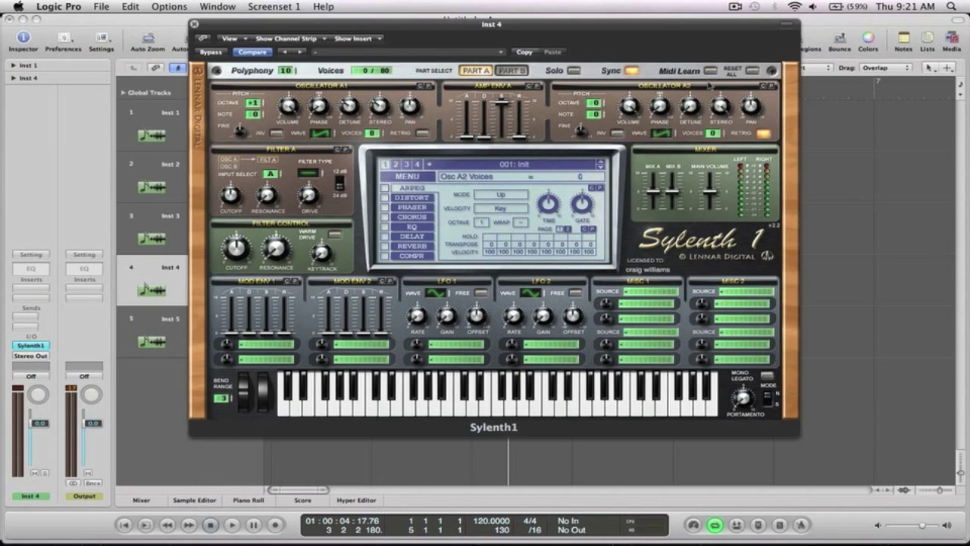
click(764, 135)
click(690, 106)
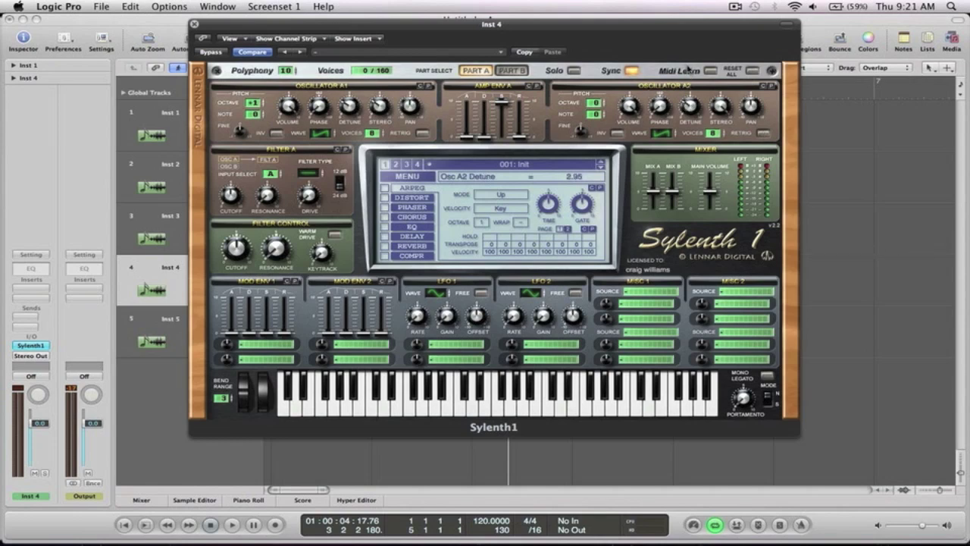
click(720, 106)
drag(597, 103, 597, 99)
Set Amp Env A's attack to 4.42 and release to 7.40, auditioning the track.
drag(466, 139, 464, 94)
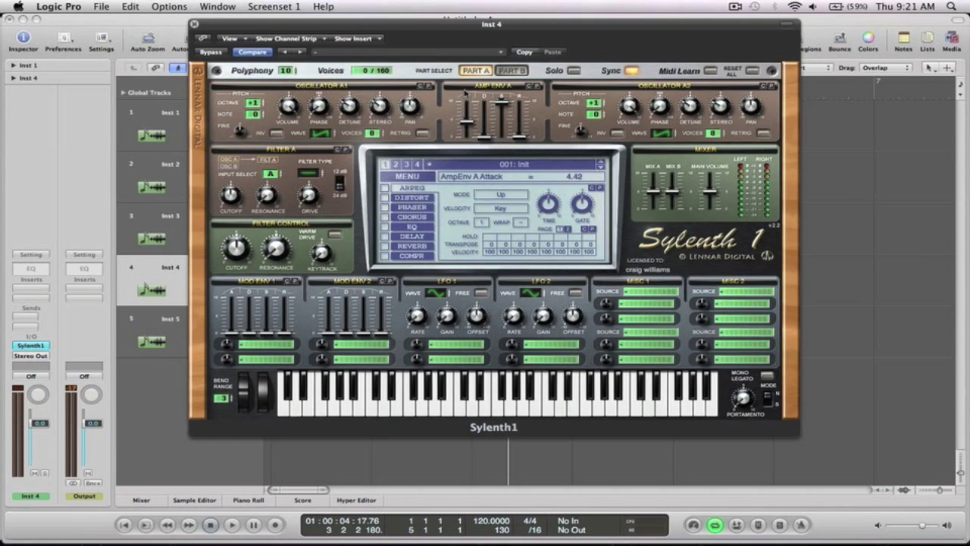
drag(526, 136, 521, 107)
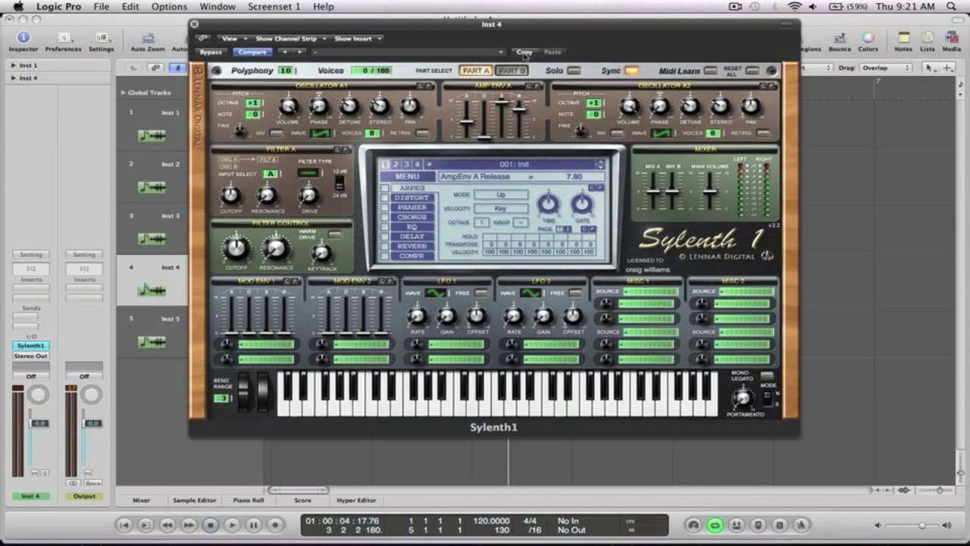
key(space)
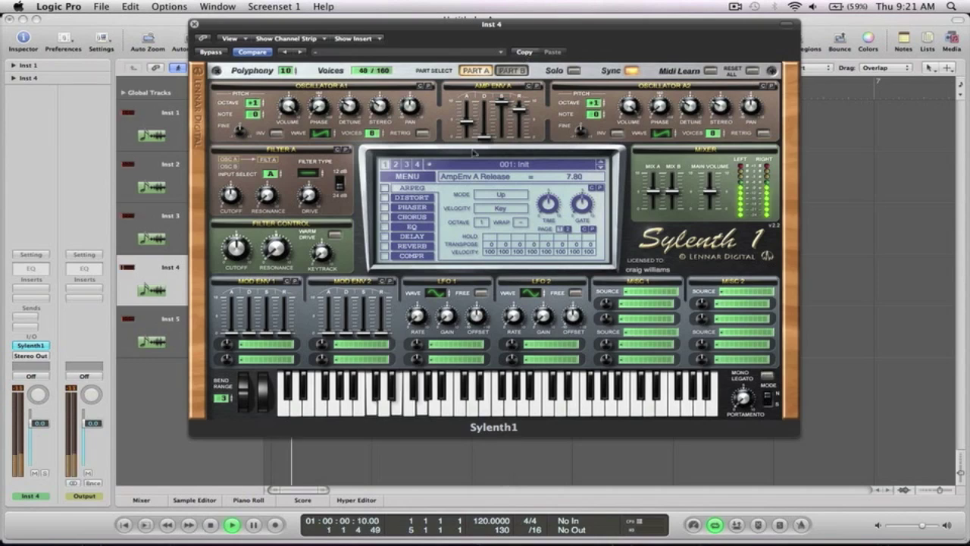
key(space)
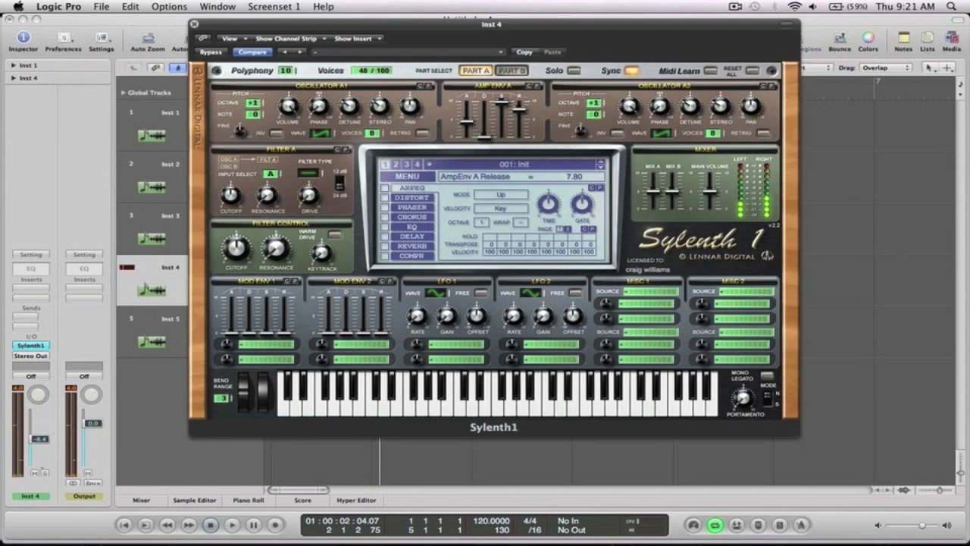
key(space)
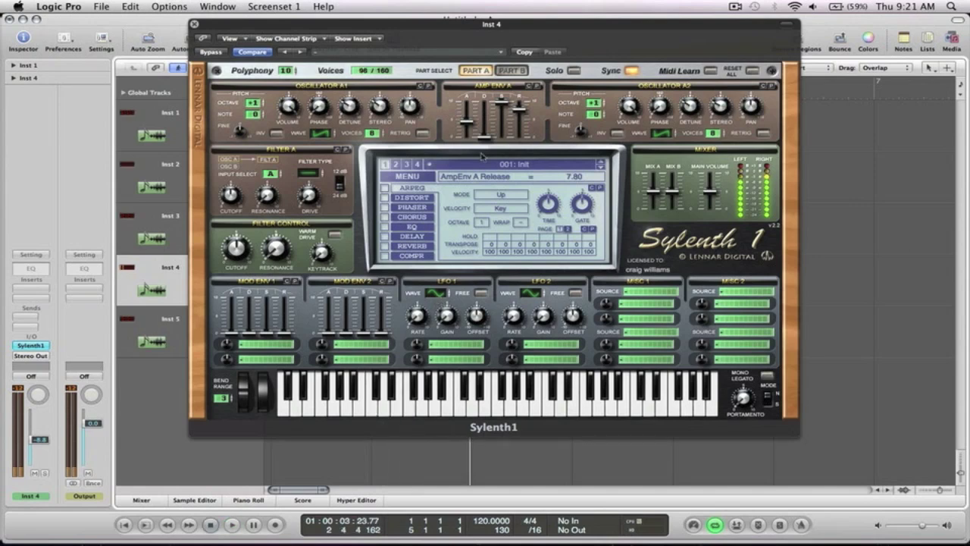
drag(519, 110, 521, 117)
key(space)
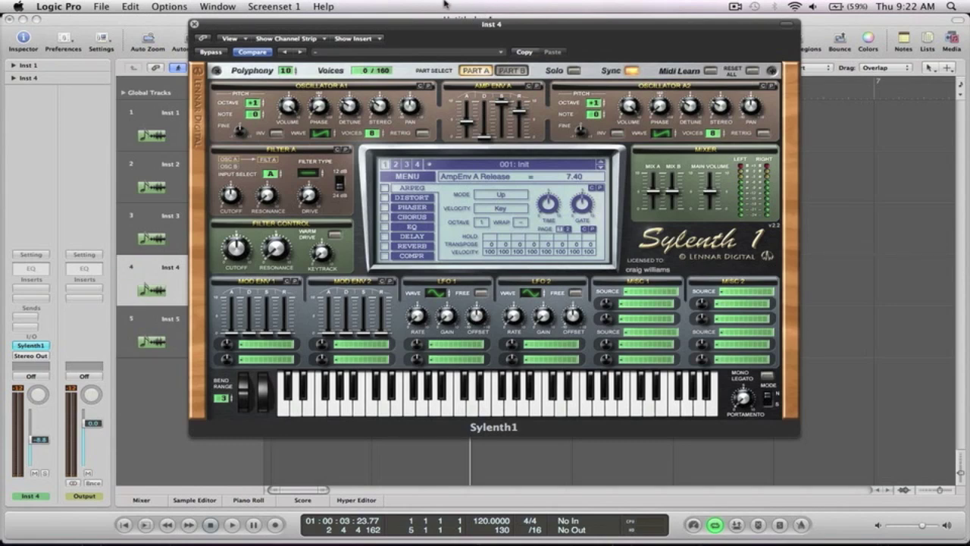
In Part B, set Oscillator B1 to 8 voices, octave -1 and Retrig off, and adjust its detune and stereo width.
click(512, 71)
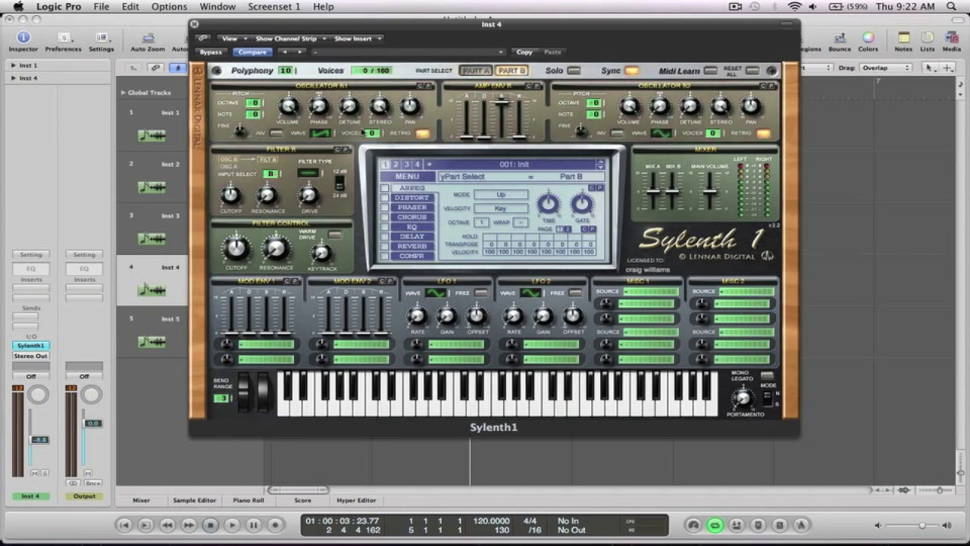
drag(372, 132, 366, 50)
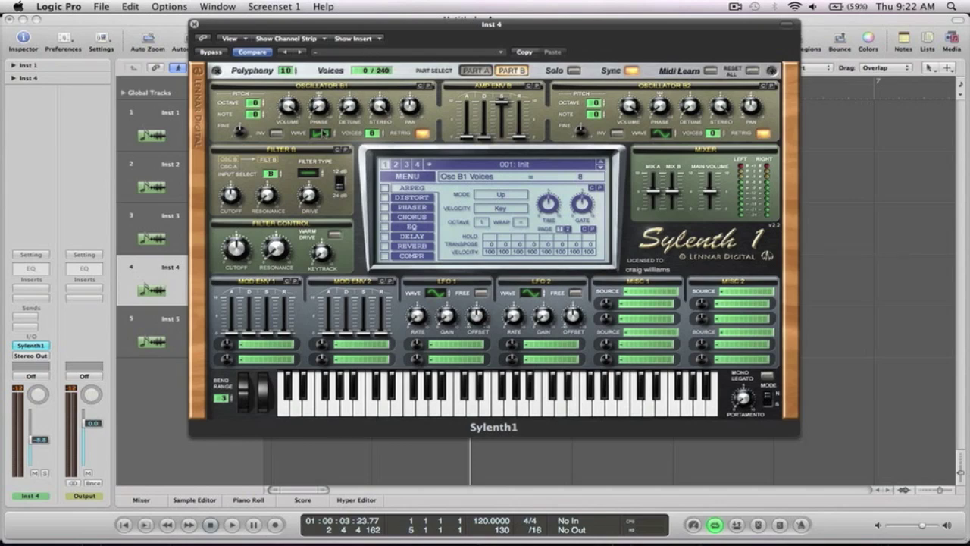
drag(255, 103, 258, 112)
click(348, 108)
click(381, 106)
click(422, 134)
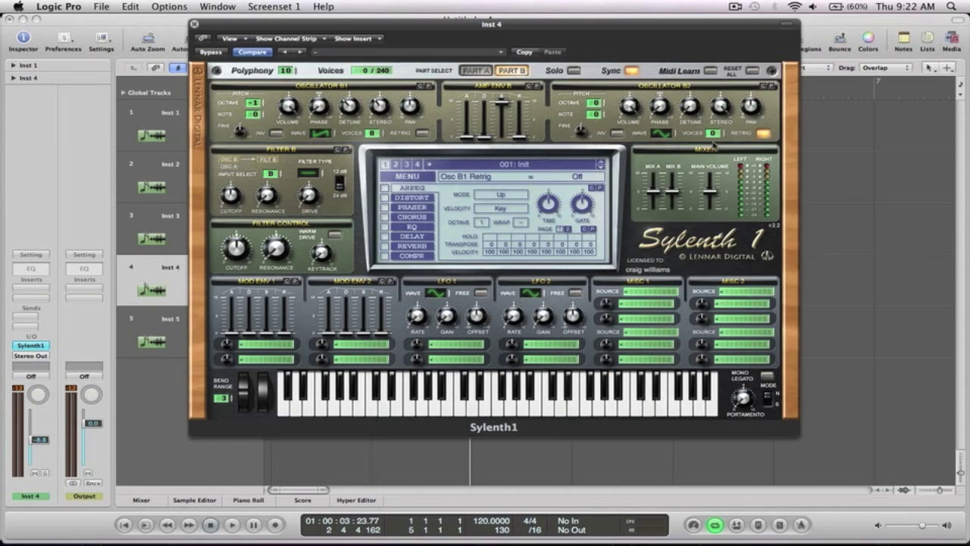
Set Oscillator B2 to a saw wave with 8 voices, detune 3.05 and Retrig off, adjusting its stereo width.
drag(715, 134, 706, 56)
click(660, 133)
click(689, 109)
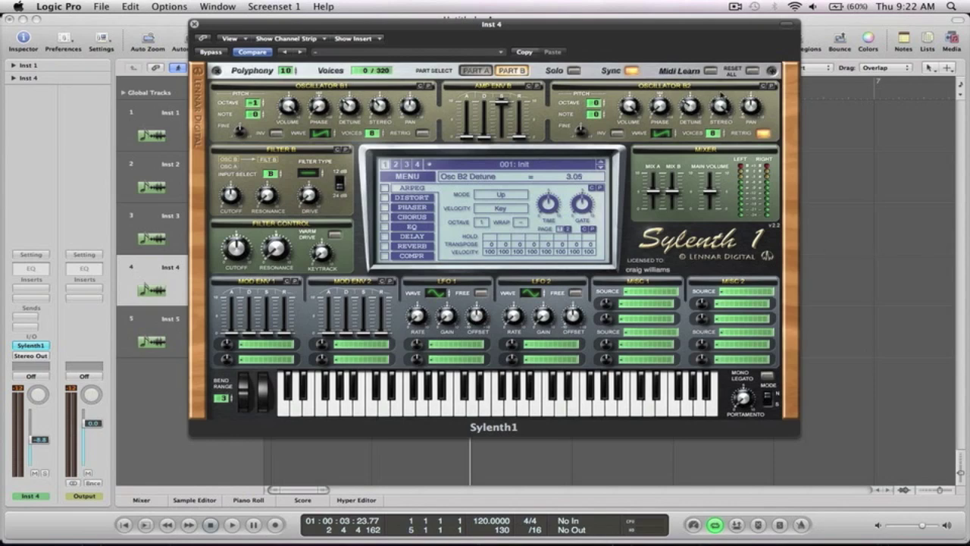
click(722, 106)
drag(727, 190, 729, 195)
click(763, 134)
Set Amp Env B's release to 9.01 and attack to 5.11 while auditioning the track.
drag(520, 140, 520, 47)
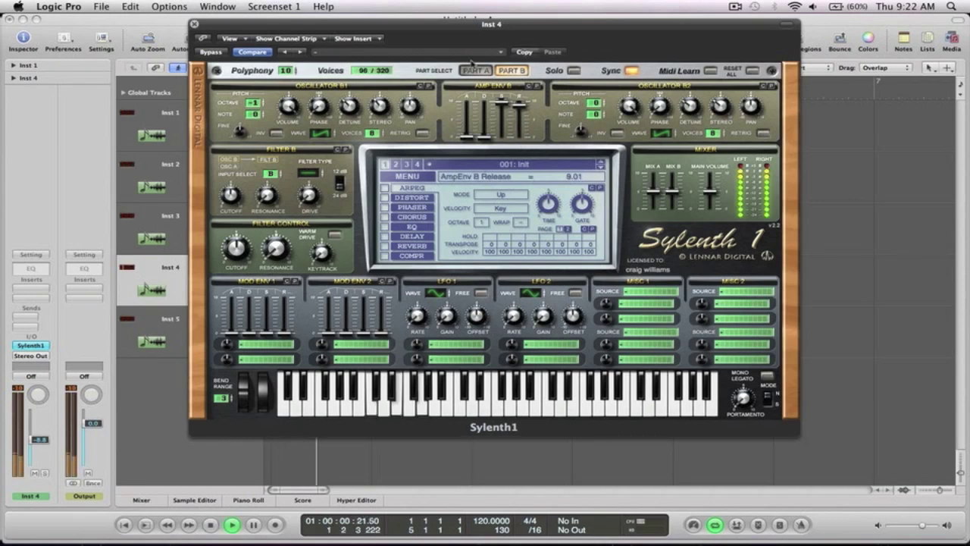
click(467, 133)
drag(466, 132, 468, 88)
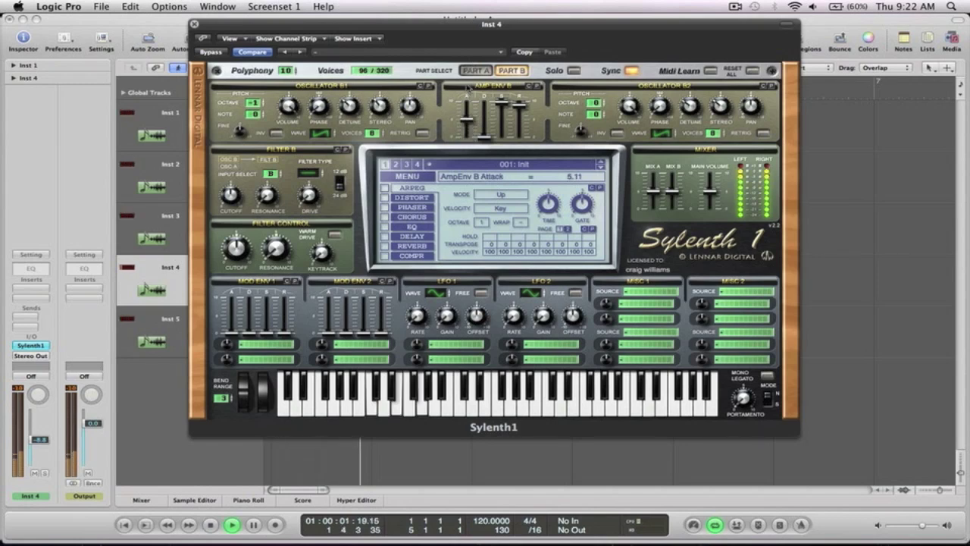
key(space)
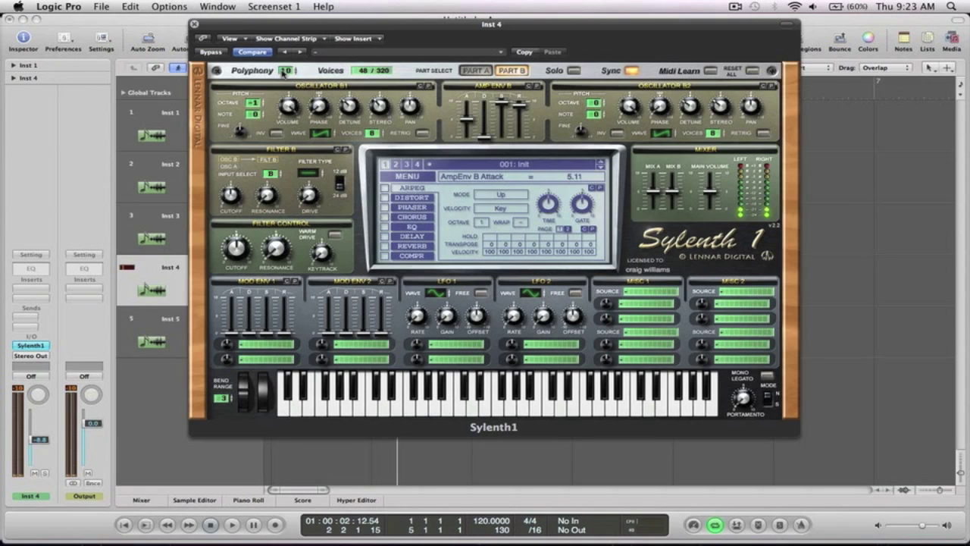
In Part A, set Filter A to Lowpass with input A+B and resonance 0.90.
click(477, 70)
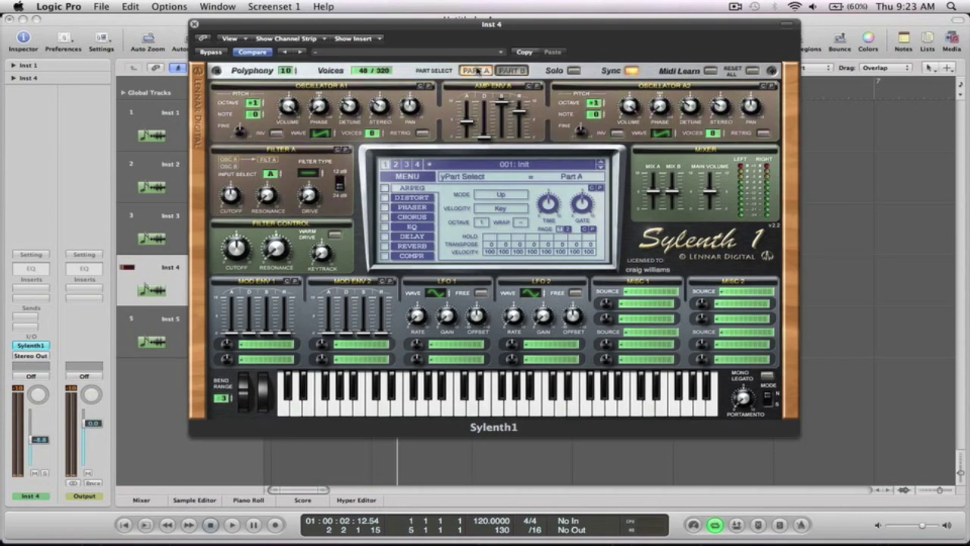
click(307, 171)
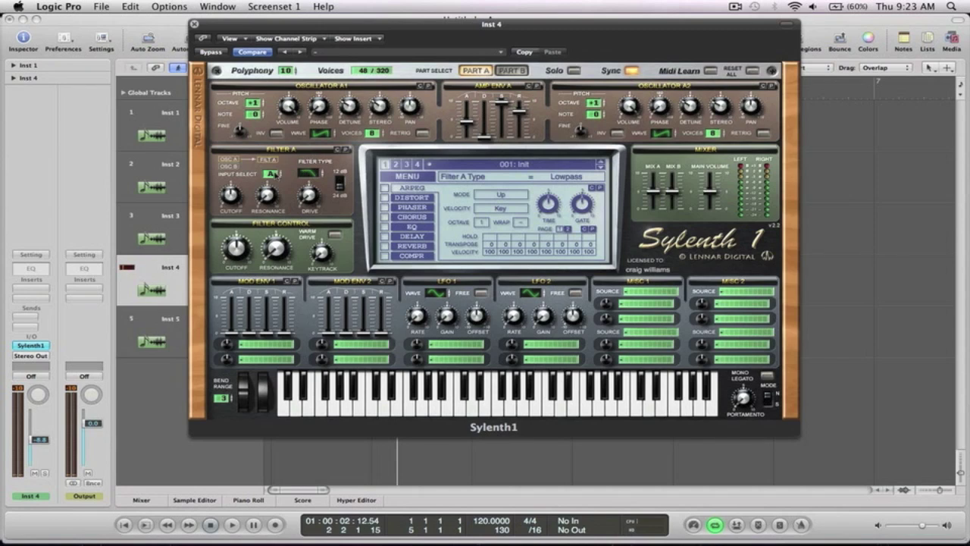
click(272, 173)
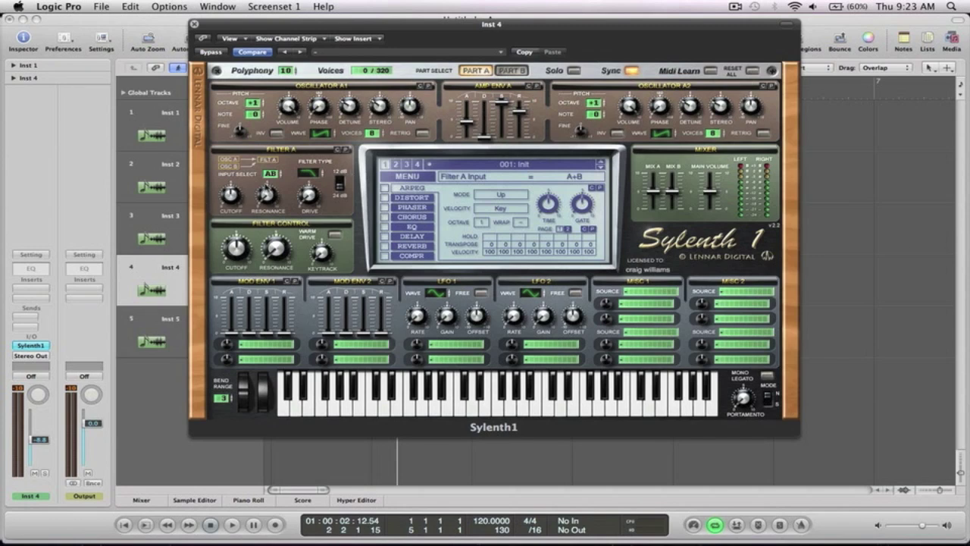
drag(285, 200, 285, 188)
Route Mod Env 1 to Cutoff AB, shape its envelope with release 6.49, and set the Filter Control cutoff to 21.89 Hz during playback.
click(265, 346)
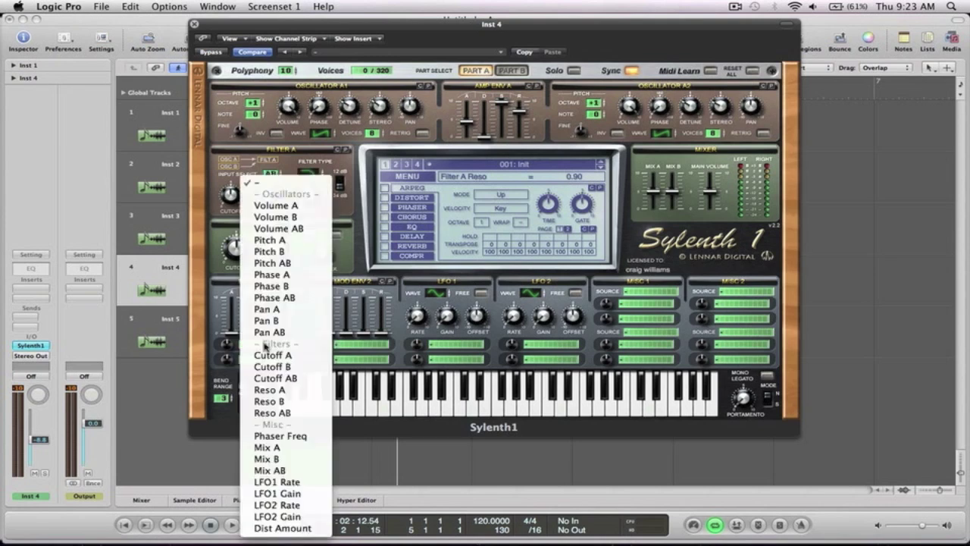
click(272, 378)
drag(226, 347, 252, 270)
drag(236, 337, 271, 275)
drag(285, 336, 285, 309)
key(space)
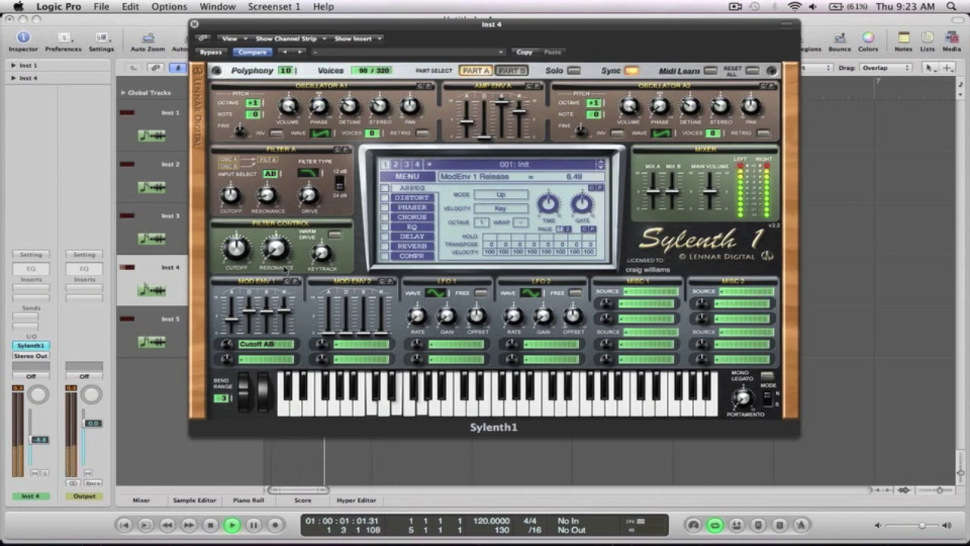
drag(236, 250, 232, 273)
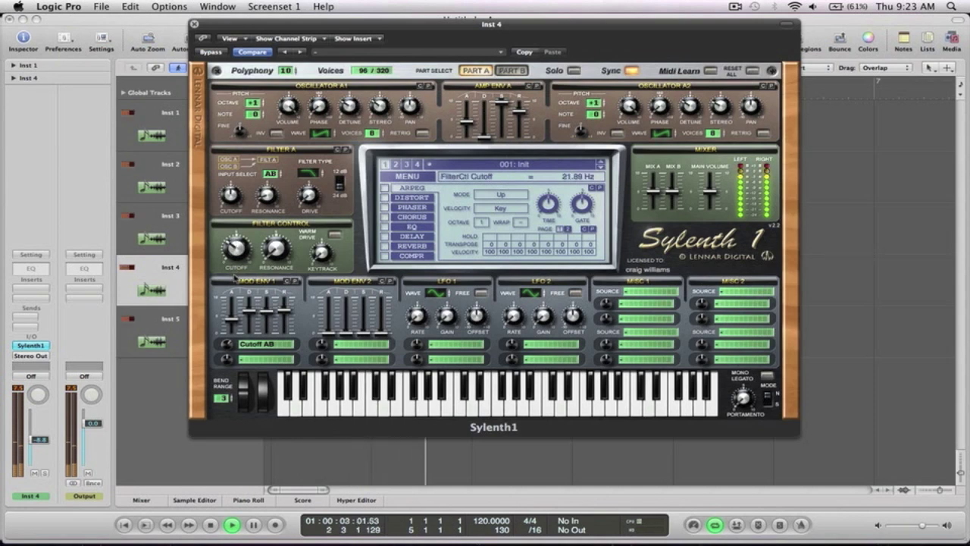
Shorten the amp envelope releases to 6.65 for Part B and 6.82 for Part A while auditioning the track.
drag(522, 112, 523, 141)
click(512, 70)
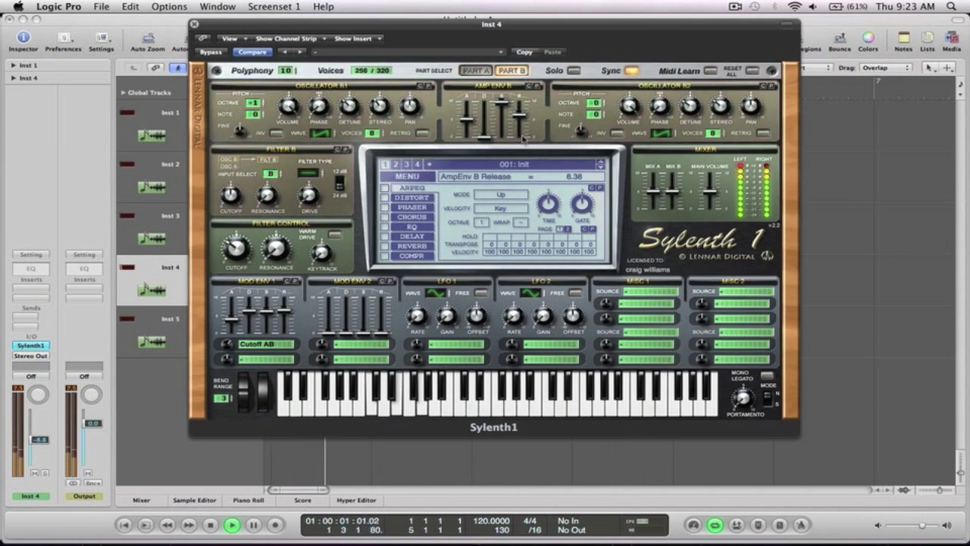
key(space)
key(space)
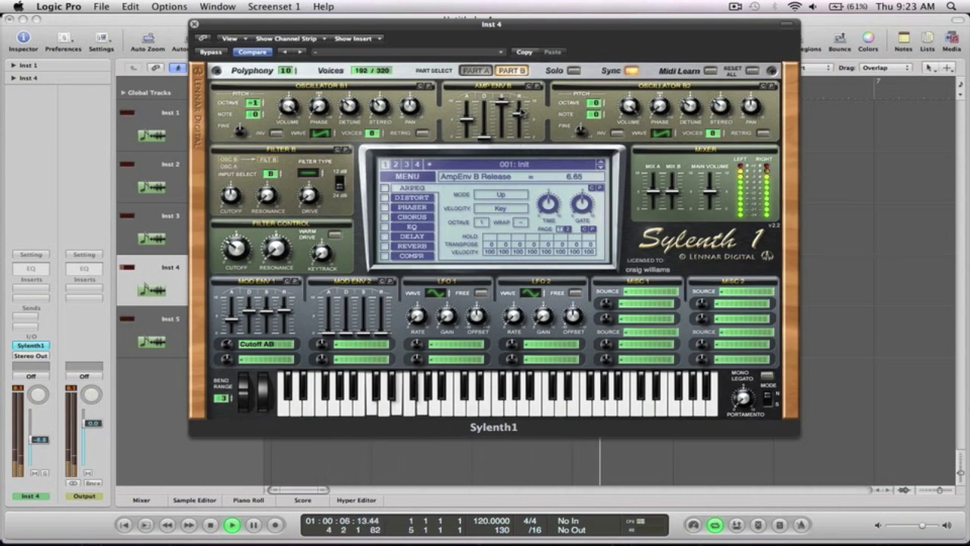
drag(516, 110, 521, 112)
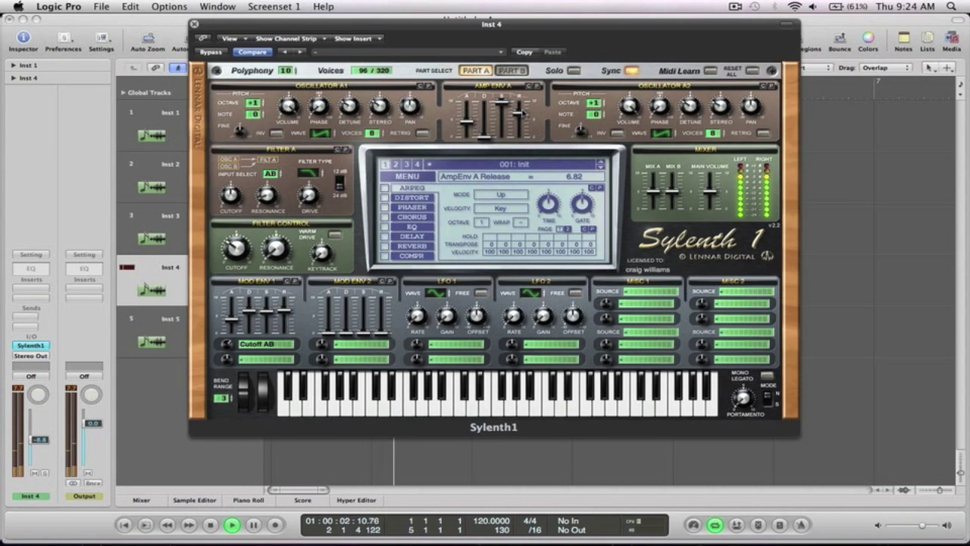
click(512, 70)
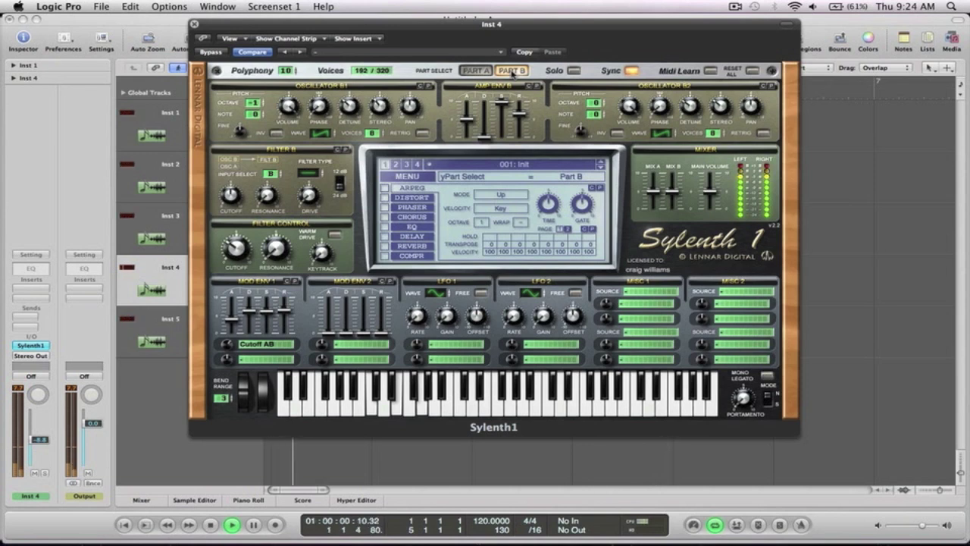
key(space)
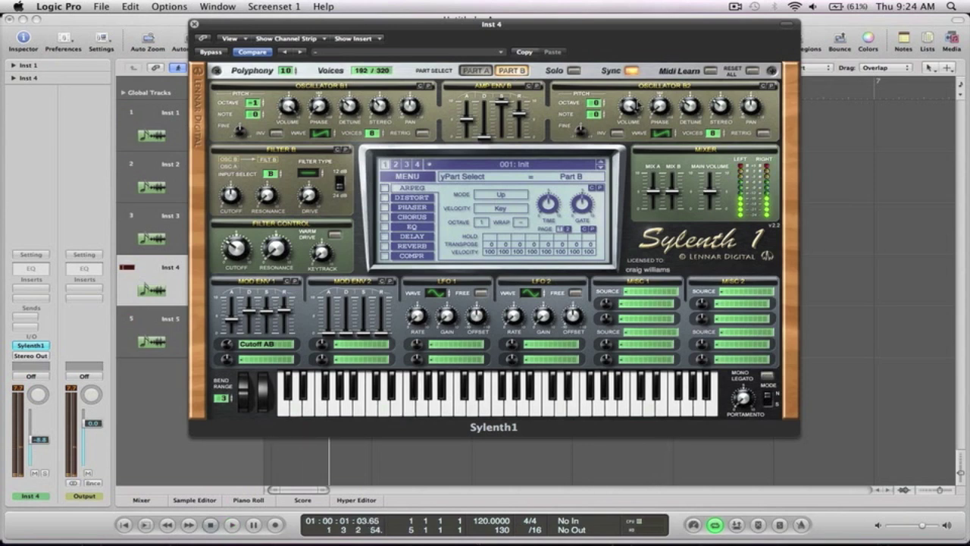
In Part B, adjust Oscillator B2's volume and set Oscillator B1's volume to 6.90.
click(629, 108)
drag(631, 134, 632, 148)
drag(289, 107, 289, 149)
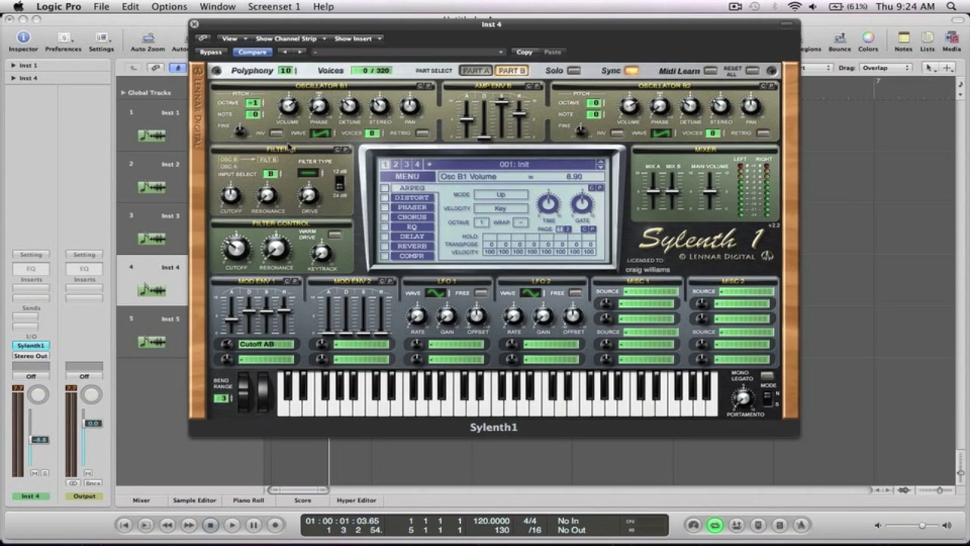
Set the Filter Control cutoff to 3685.75 Hz during playback and switch Filter B's input to None while comparing both parts.
key(space)
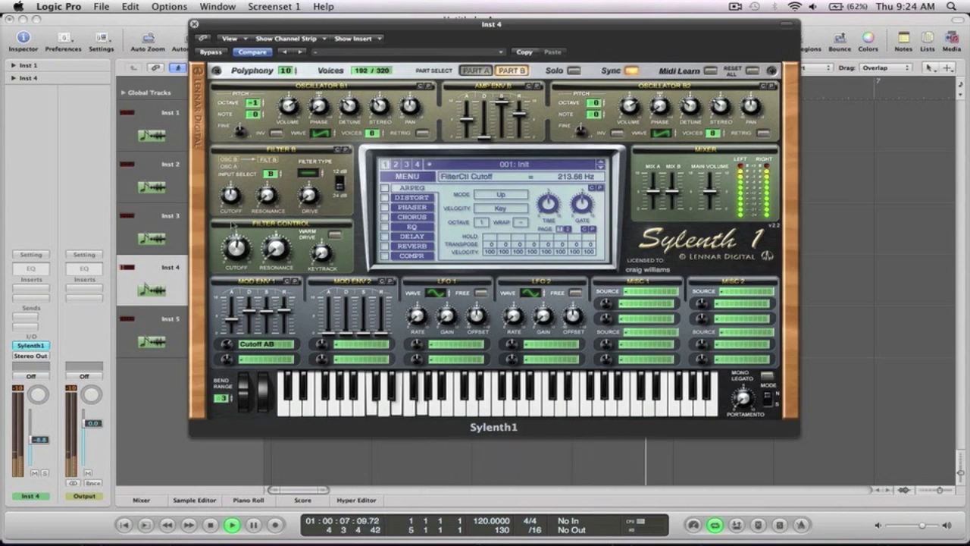
drag(238, 244, 238, 219)
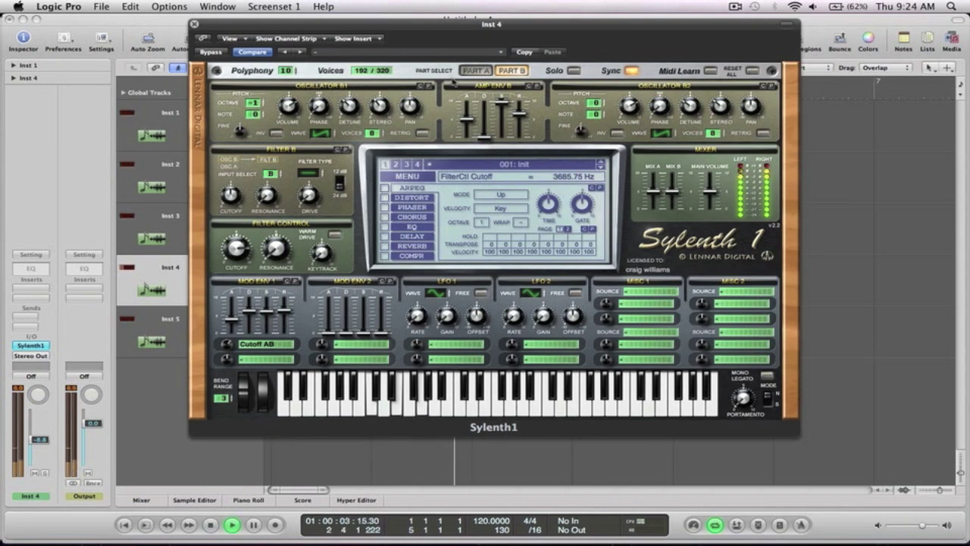
click(474, 71)
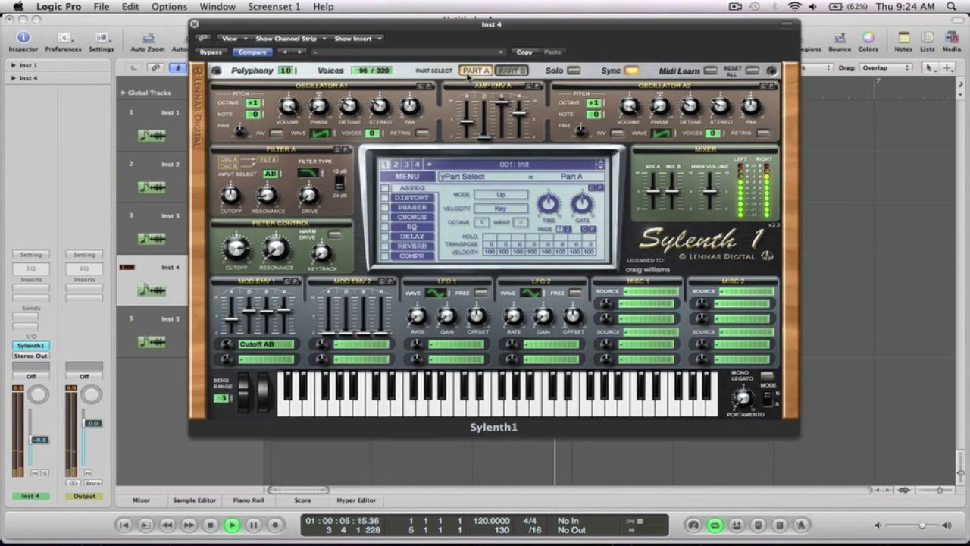
click(509, 70)
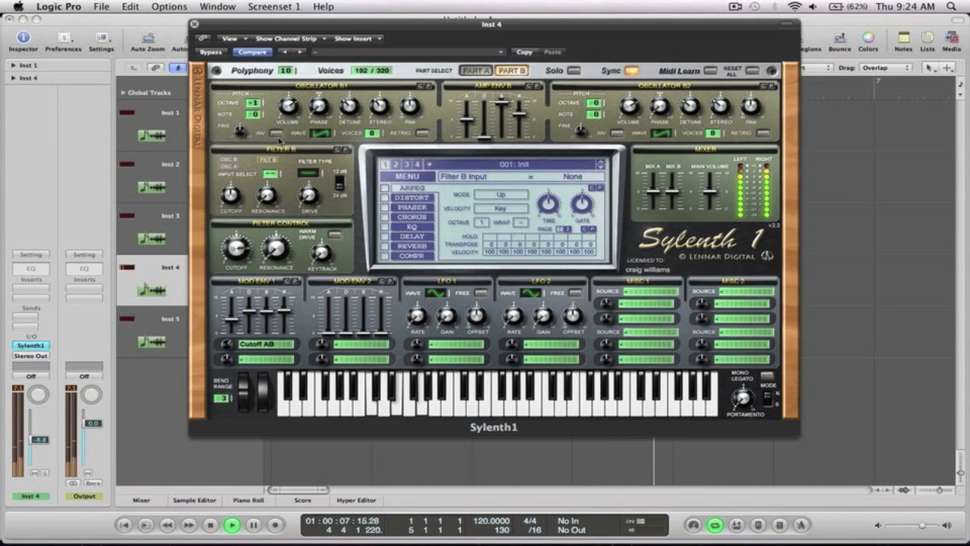
click(480, 70)
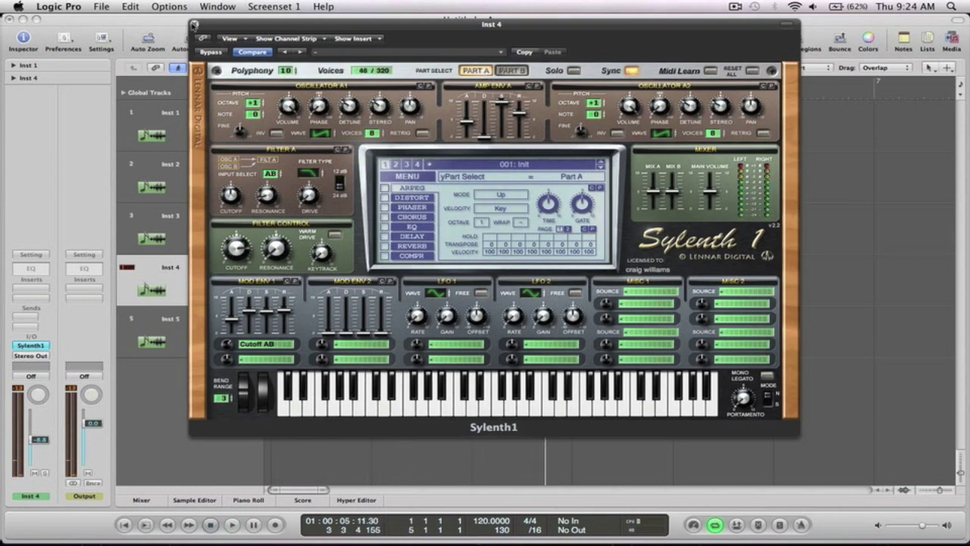
click(236, 248)
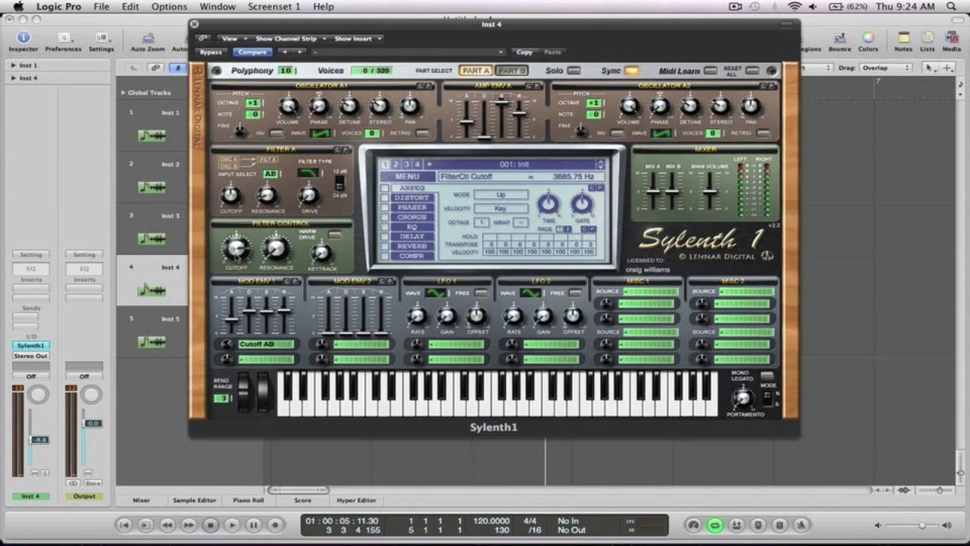
mouse_move(236, 249)
mouse_down()
mouse_move(247, 275)
mouse_move(244, 259)
mouse_up()
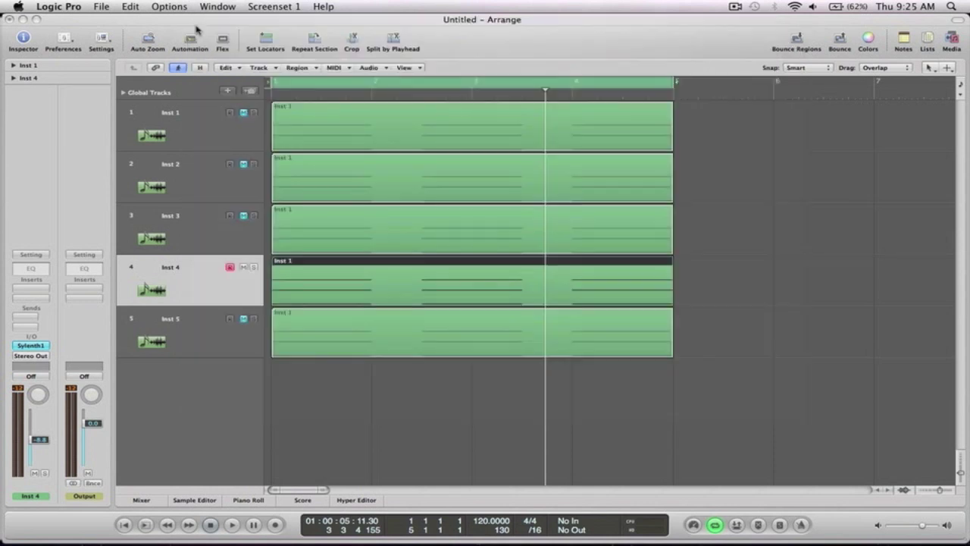
Close the Inst 4 synth, mute that track, and select and unmute the Inst 5 track.
click(193, 23)
click(243, 268)
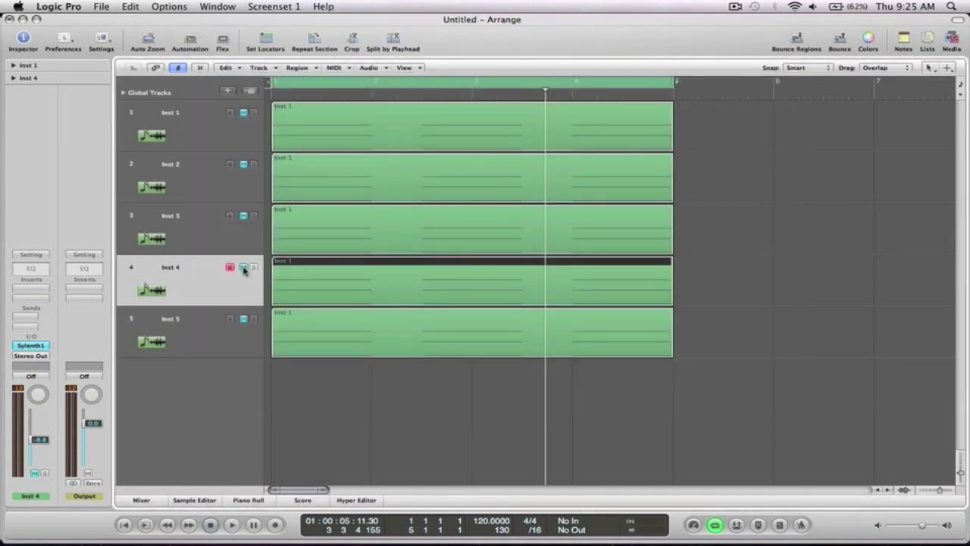
click(731, 367)
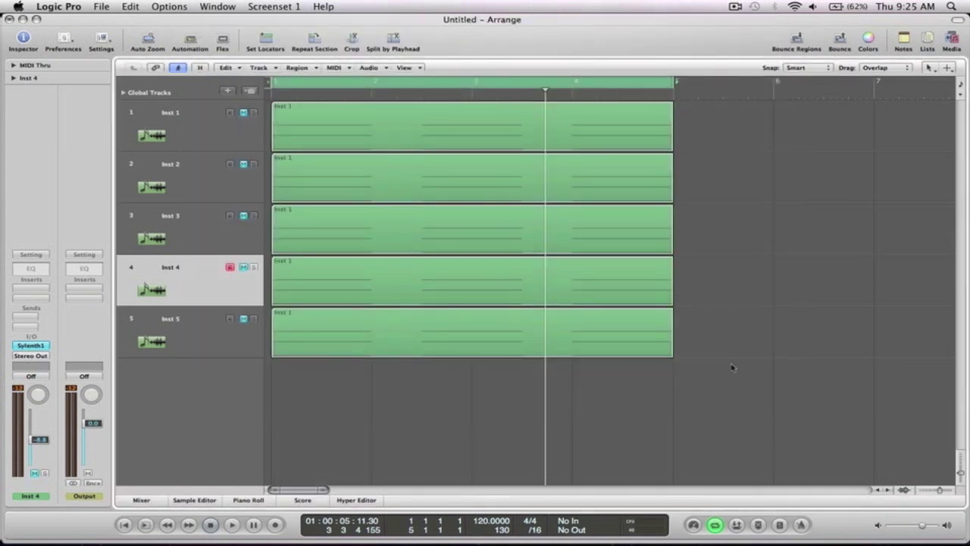
click(216, 329)
click(243, 319)
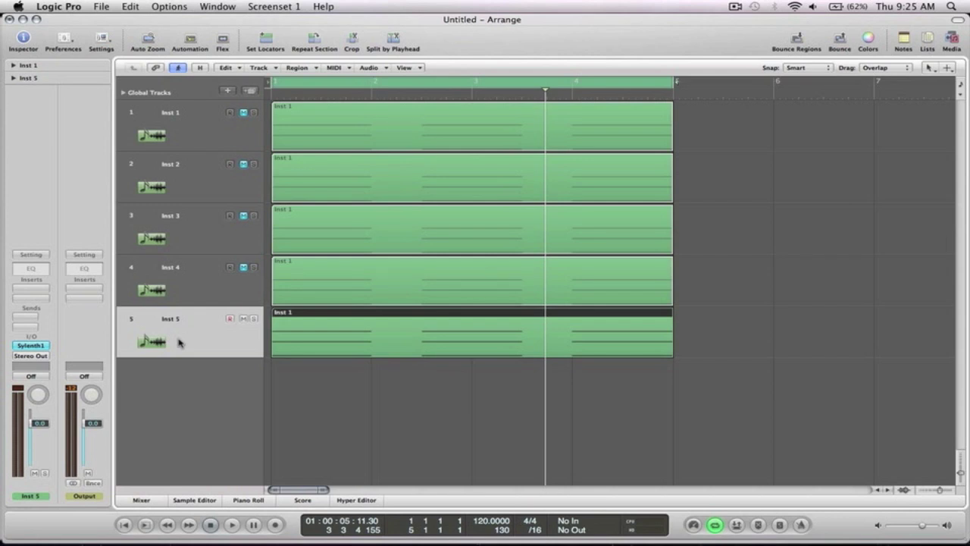
Open Sylenth1 on Inst 5, initialize its preset, and set the polyphony to 16.
click(34, 347)
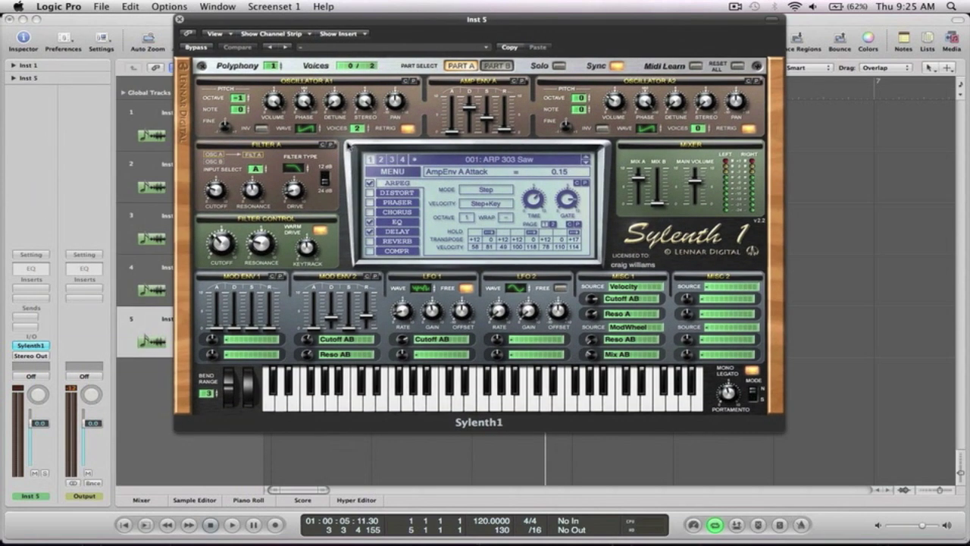
click(399, 173)
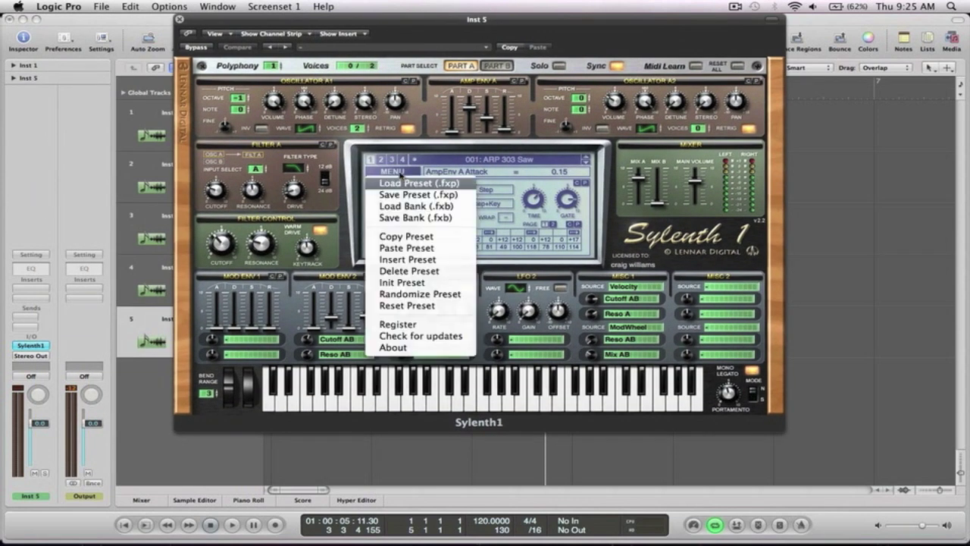
click(403, 285)
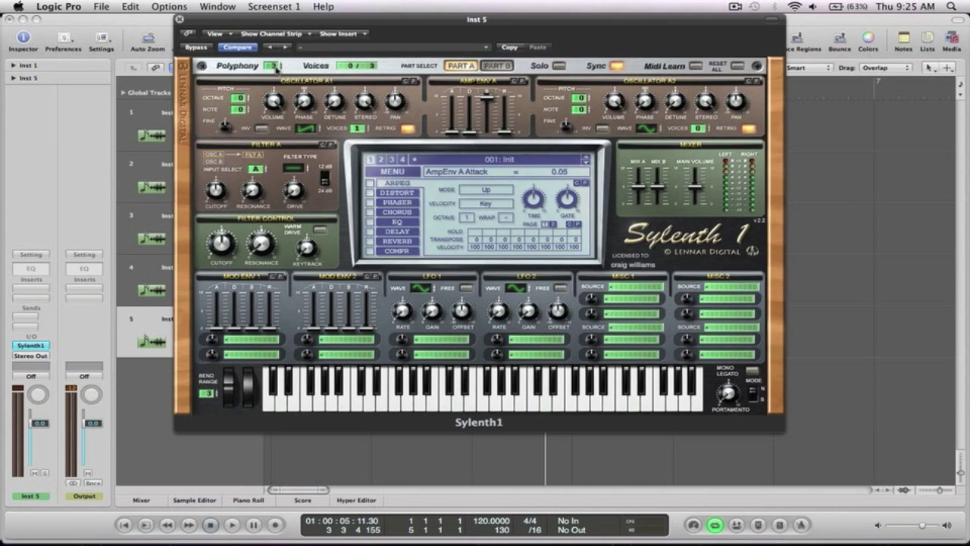
drag(275, 67, 272, 4)
drag(272, 68, 272, 25)
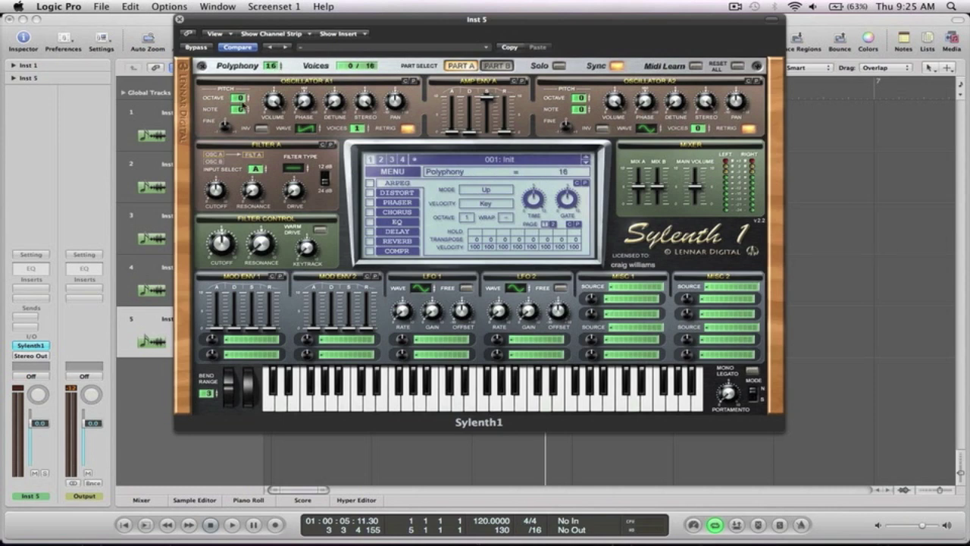
Shift Oscillator A1 by one octave, give it 8 voices with Retrig off, and adjust its detune and stereo, with stereo at 6.33.
click(241, 99)
drag(357, 127, 356, 29)
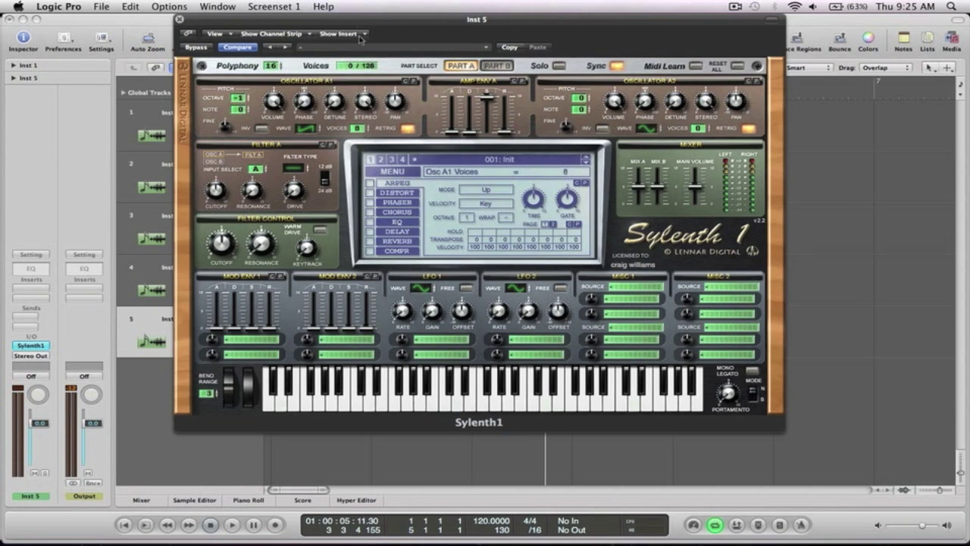
click(407, 129)
click(274, 101)
drag(335, 105, 334, 62)
drag(365, 101, 368, 149)
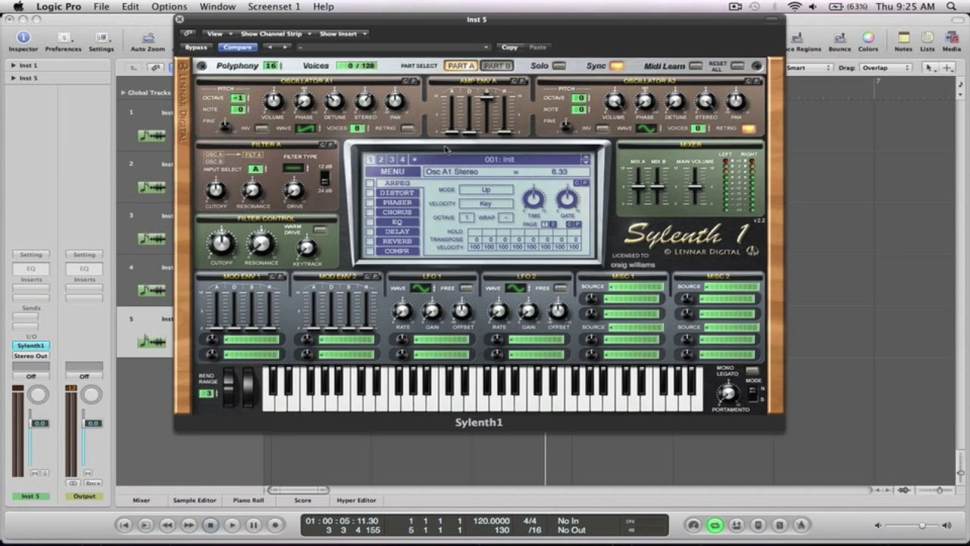
Shape Amp Env A with a raised attack, decay 10.00 and release 6.59.
drag(452, 134, 452, 89)
drag(469, 135, 458, 5)
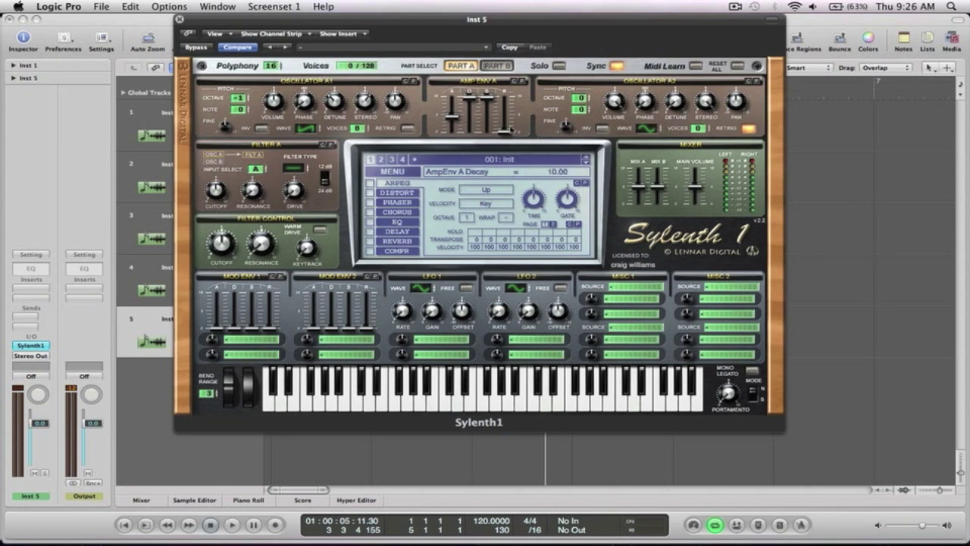
drag(506, 132, 503, 66)
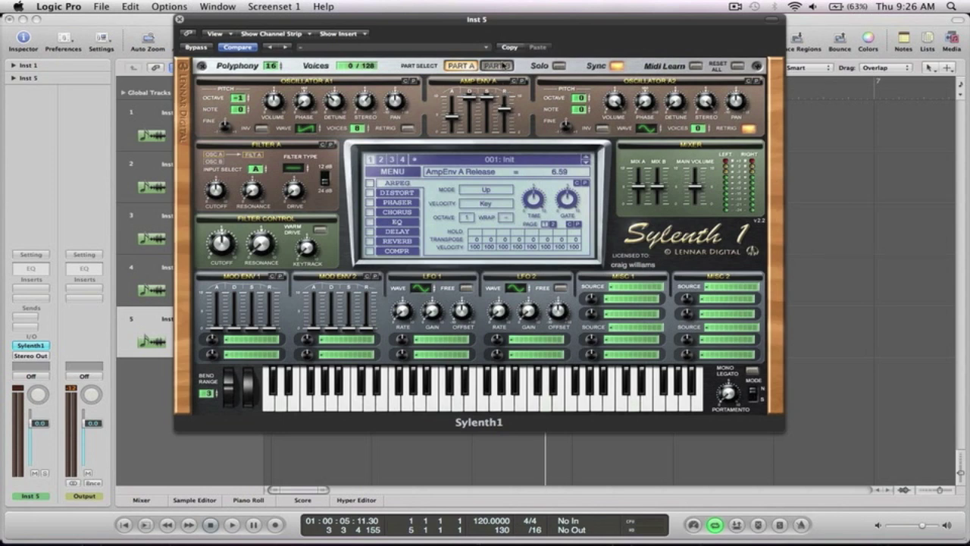
Set Oscillator A2 to octave 1 with 8 voices and Retrig off, and adjust its volume, waveform, detune and stereo.
drag(582, 98, 585, 89)
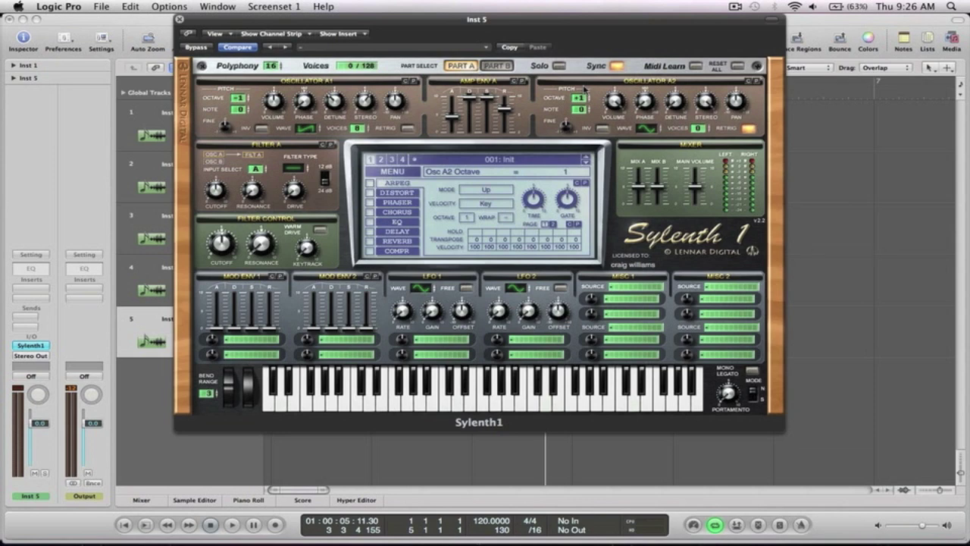
click(615, 101)
click(650, 129)
click(698, 129)
click(748, 129)
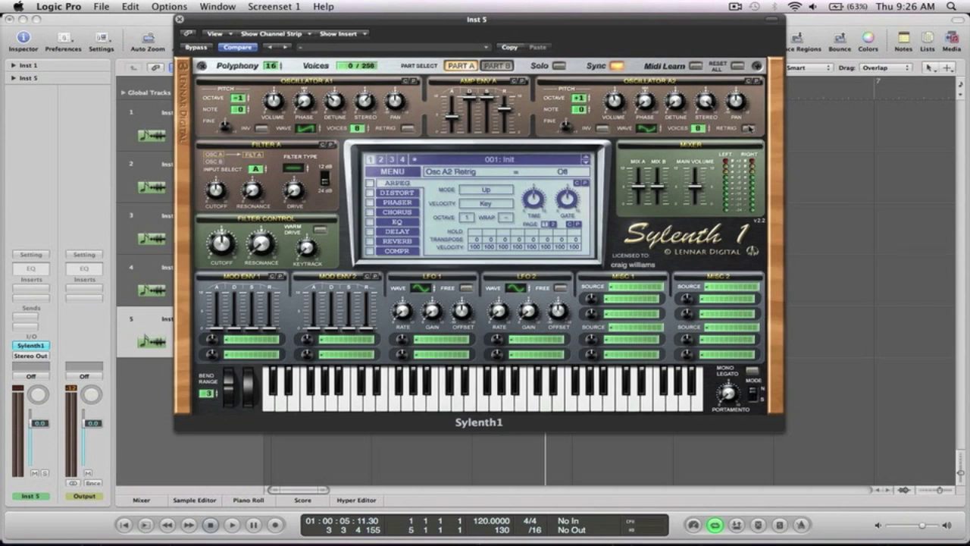
drag(675, 102, 681, 70)
click(706, 101)
drag(705, 100, 704, 104)
Audition the track, set both Part B oscillators to 8 voices with Retrig off, and set Oscillator B2's volume to 2.43.
click(498, 66)
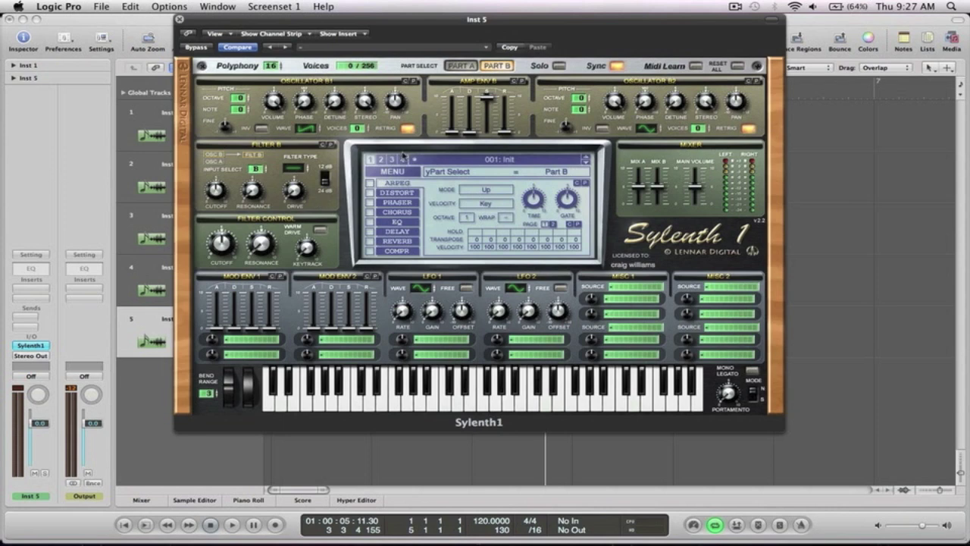
key(space)
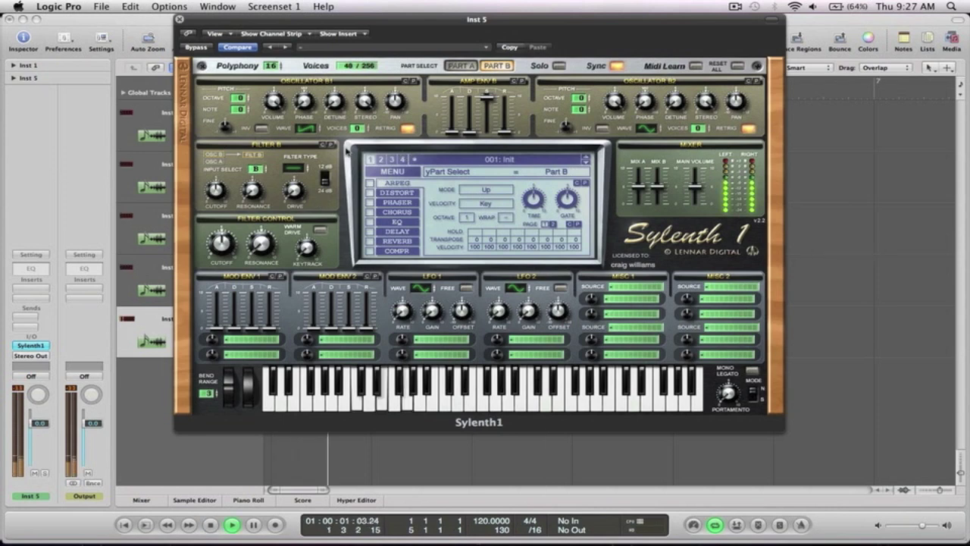
key(space)
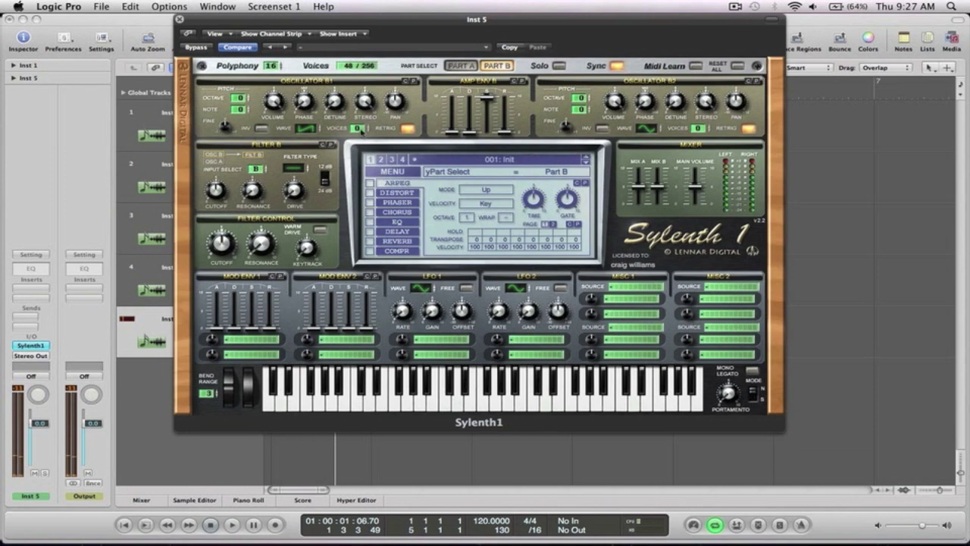
click(359, 129)
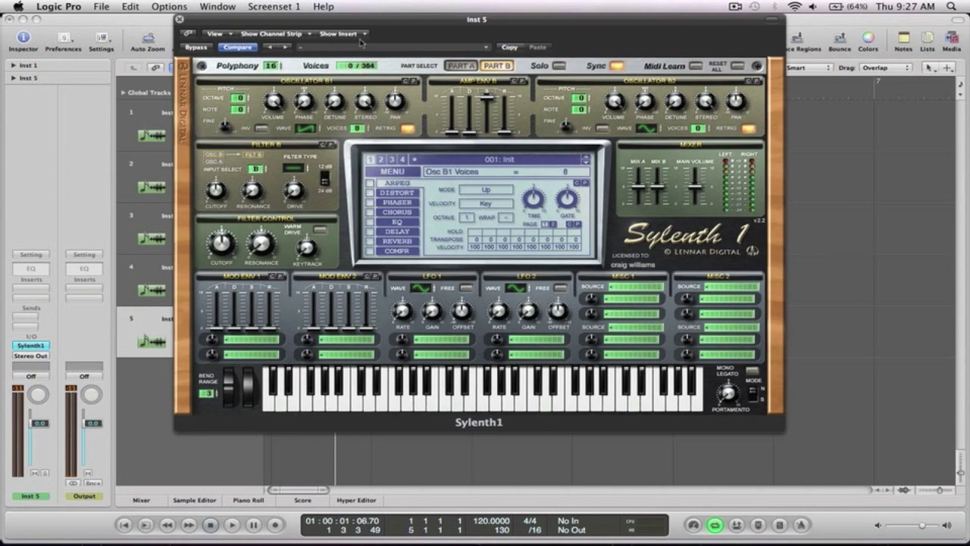
click(703, 129)
click(464, 66)
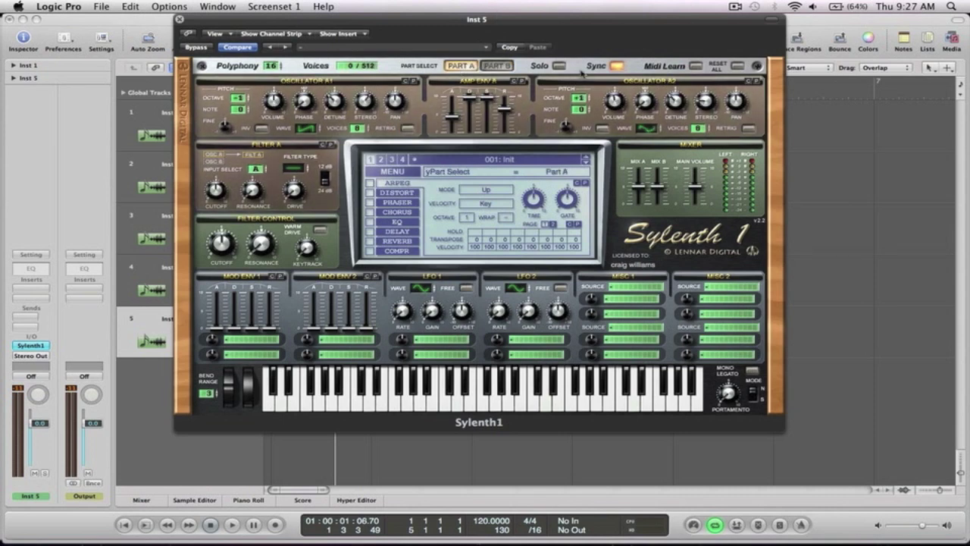
click(502, 67)
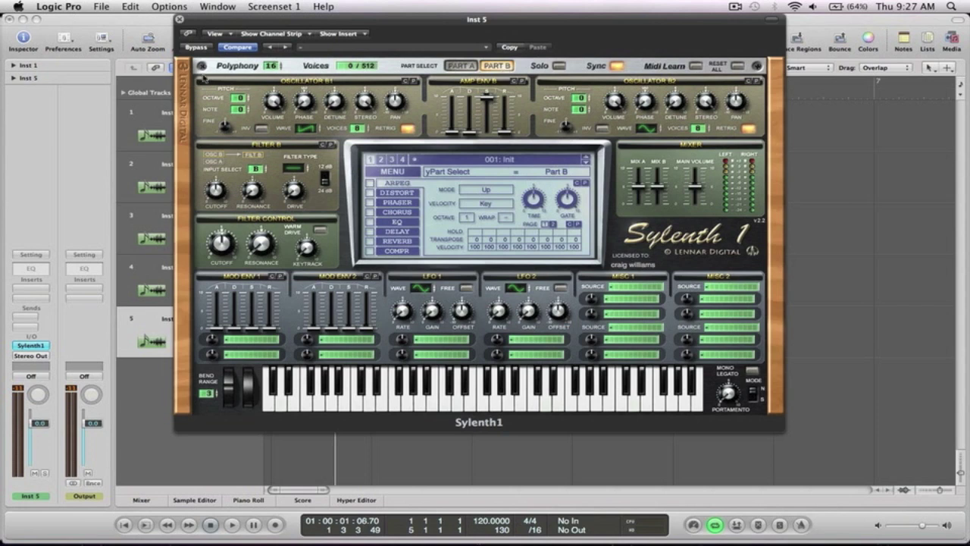
click(408, 128)
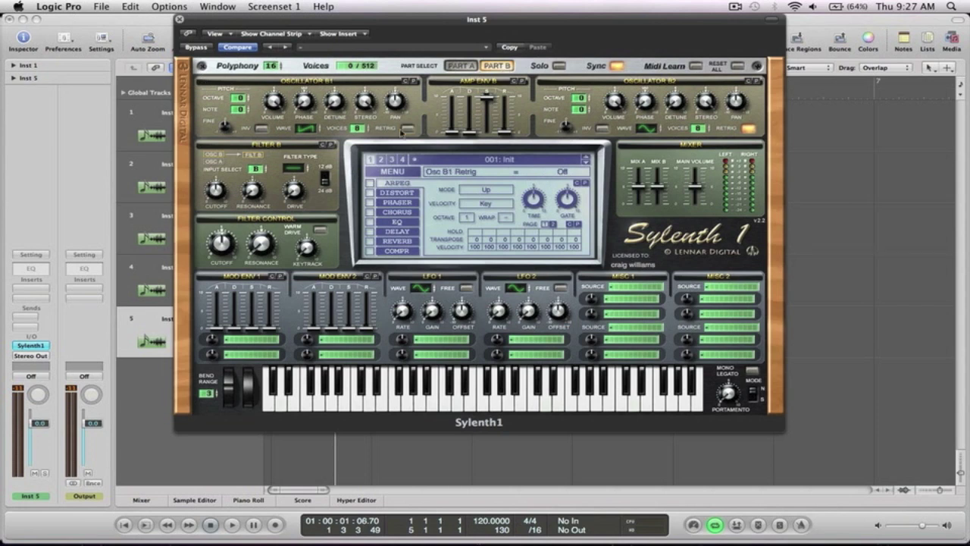
click(748, 128)
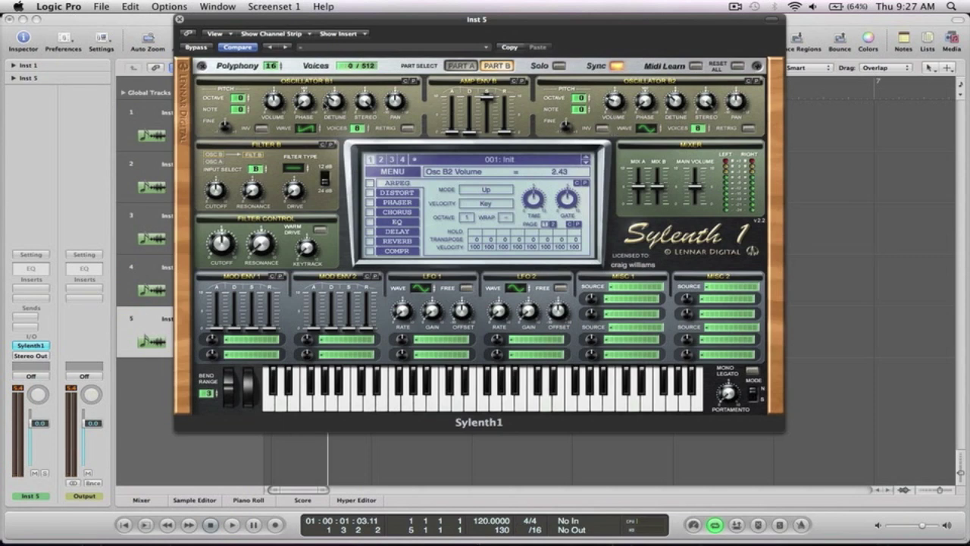
Copy Amp Env A's settings to Amp Env B and set Oscillator B2's stereo to 4.38 while auditioning the track.
key(space)
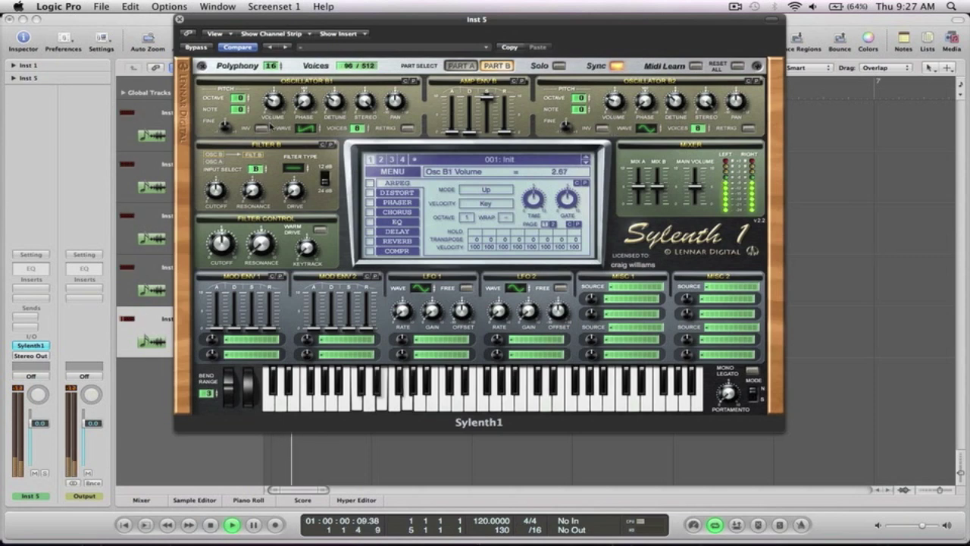
drag(457, 137, 457, 83)
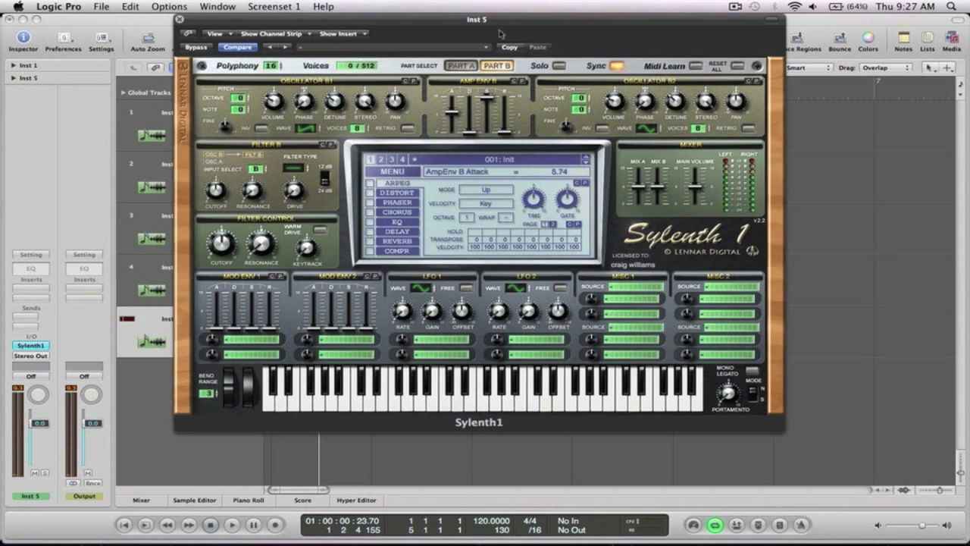
click(470, 66)
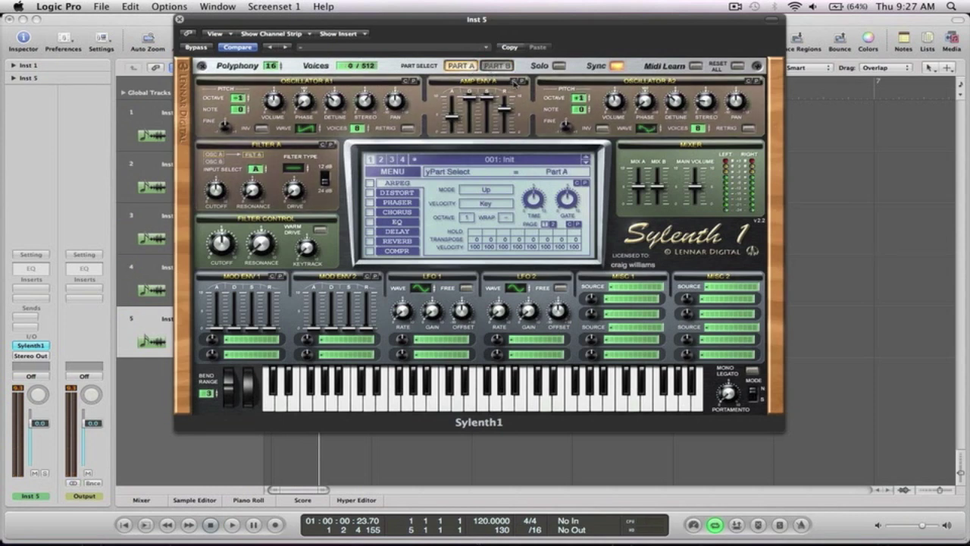
click(499, 66)
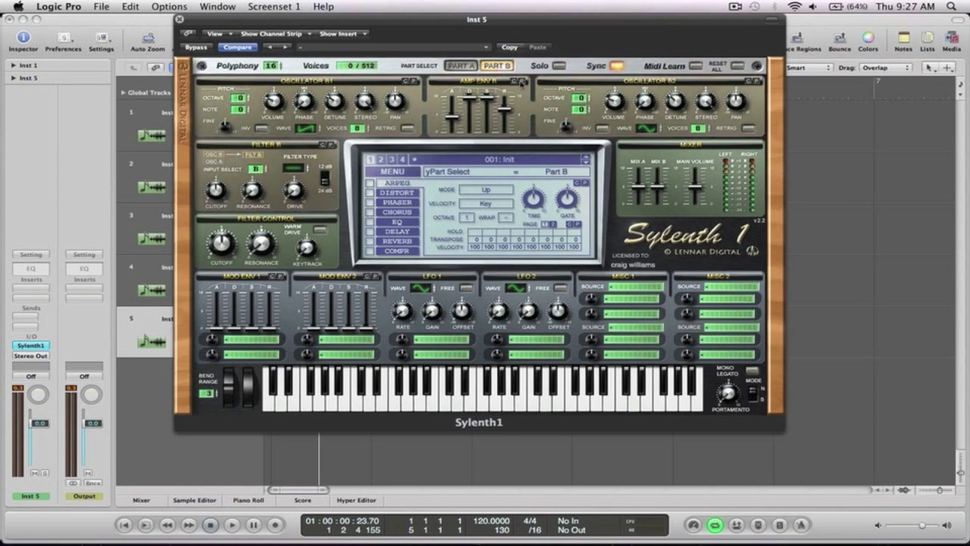
key(space)
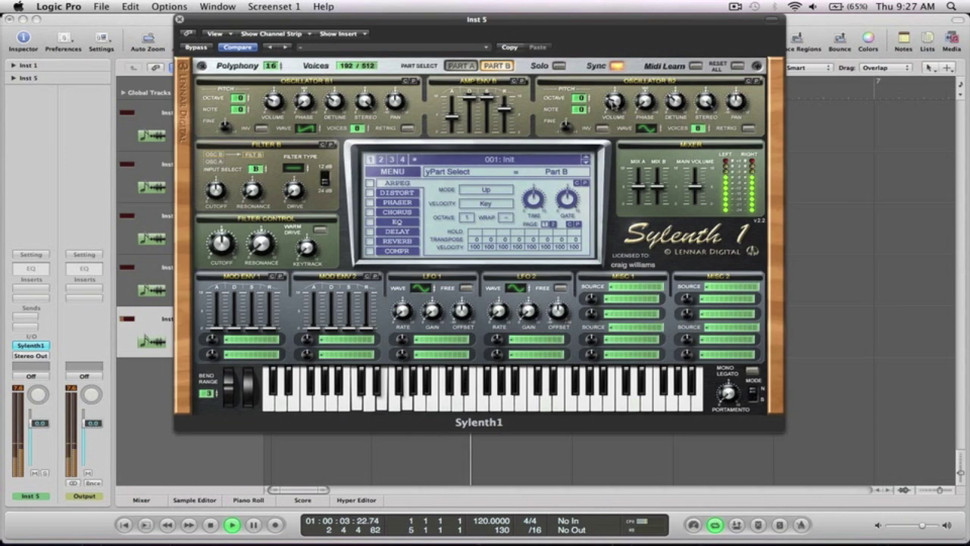
key(space)
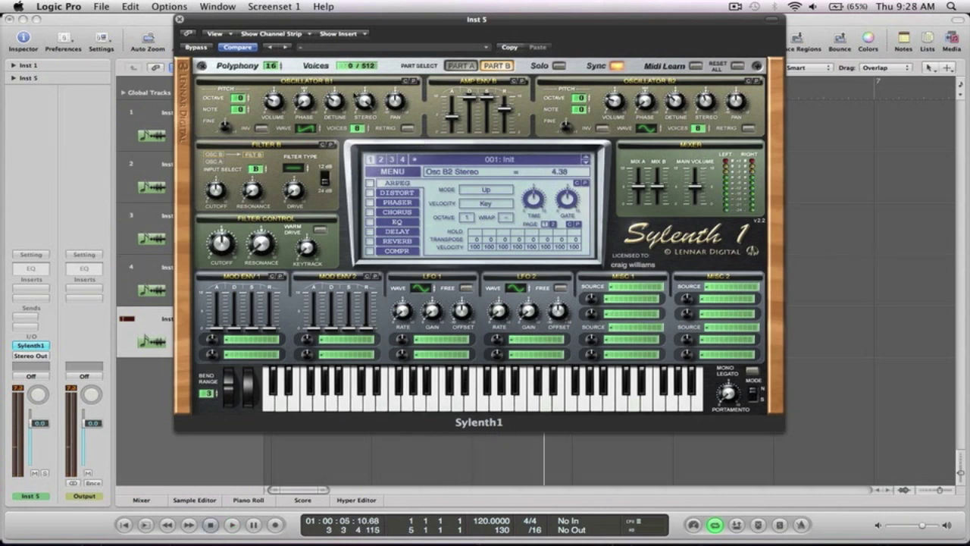
Lower Oscillator B1's volume to 2.00 while auditioning the track.
key(space)
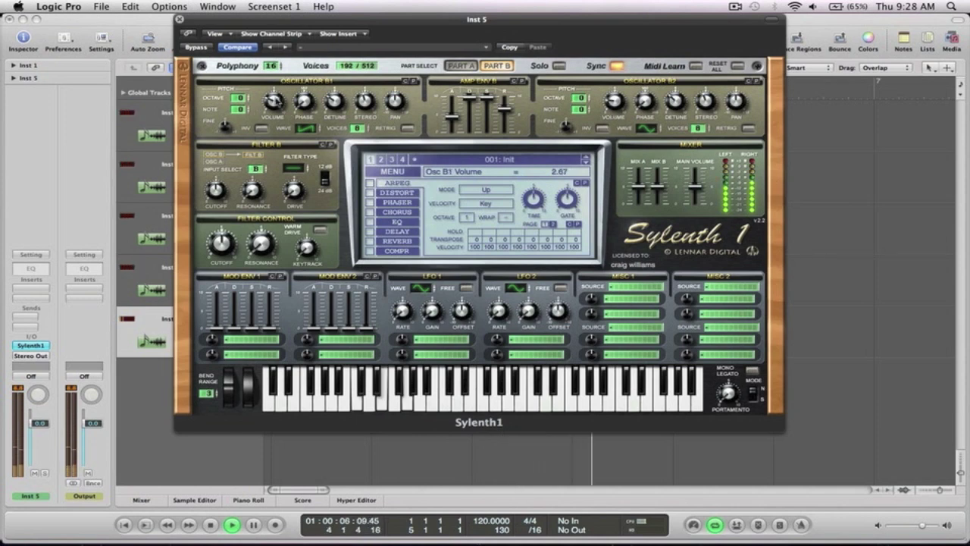
drag(277, 108, 277, 110)
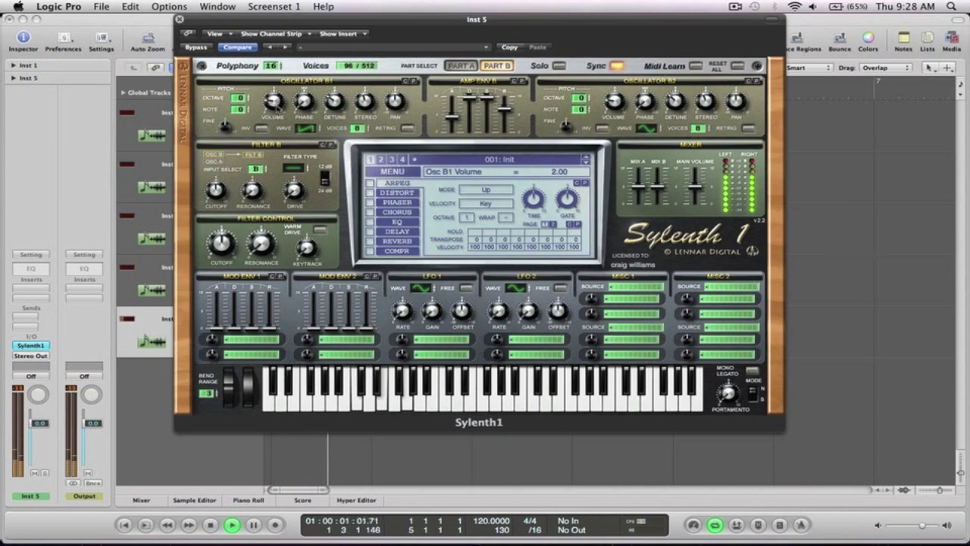
key(space)
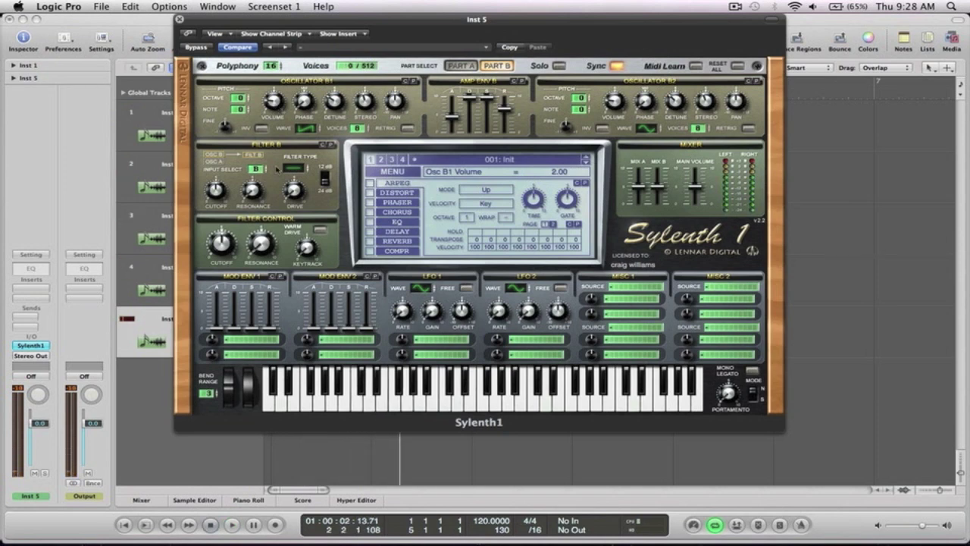
Set Filter B's input to None and Filter A's input to A+B.
click(256, 168)
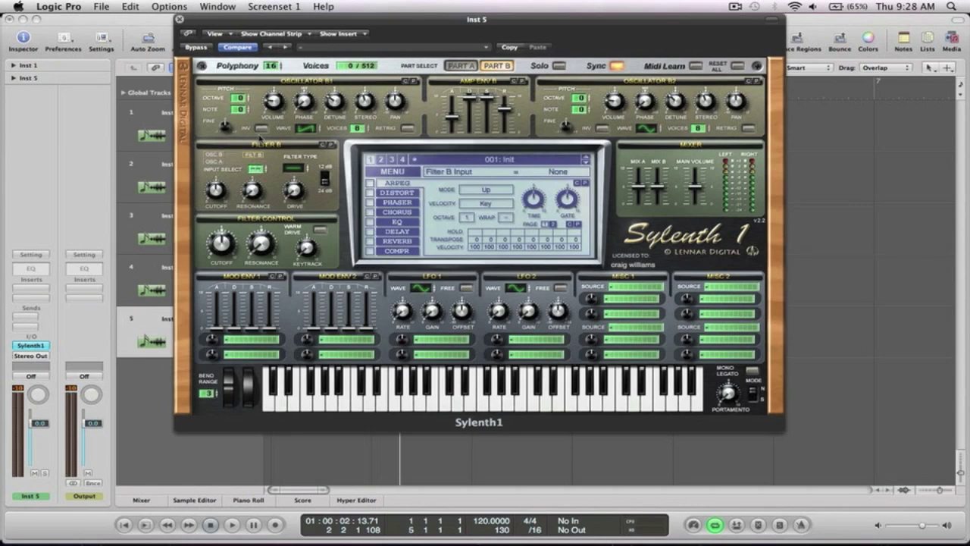
click(455, 65)
click(256, 168)
drag(258, 160, 261, 144)
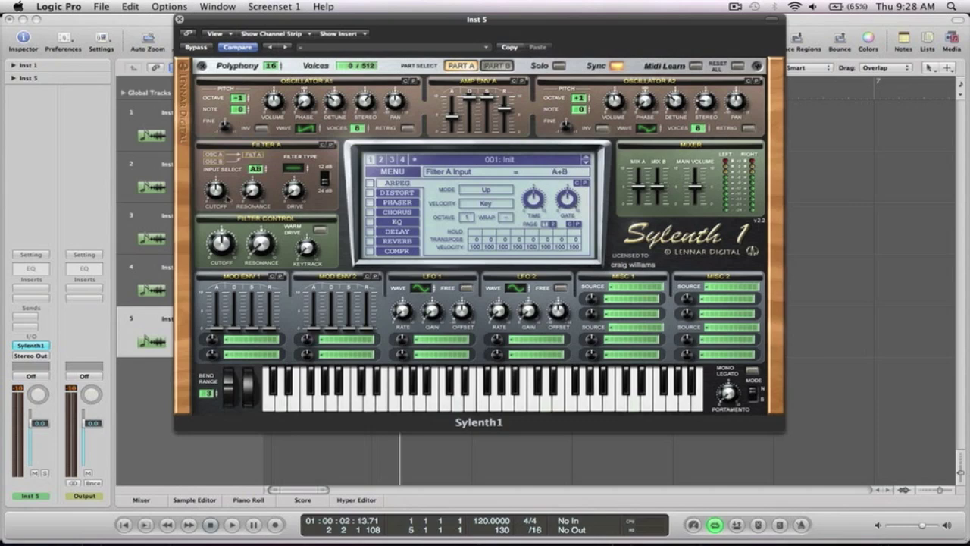
Set Filter A to the low-pass type with a drive of 1.33 and audition the track.
click(295, 169)
click(295, 168)
click(255, 191)
click(294, 189)
drag(294, 190, 294, 173)
key(space)
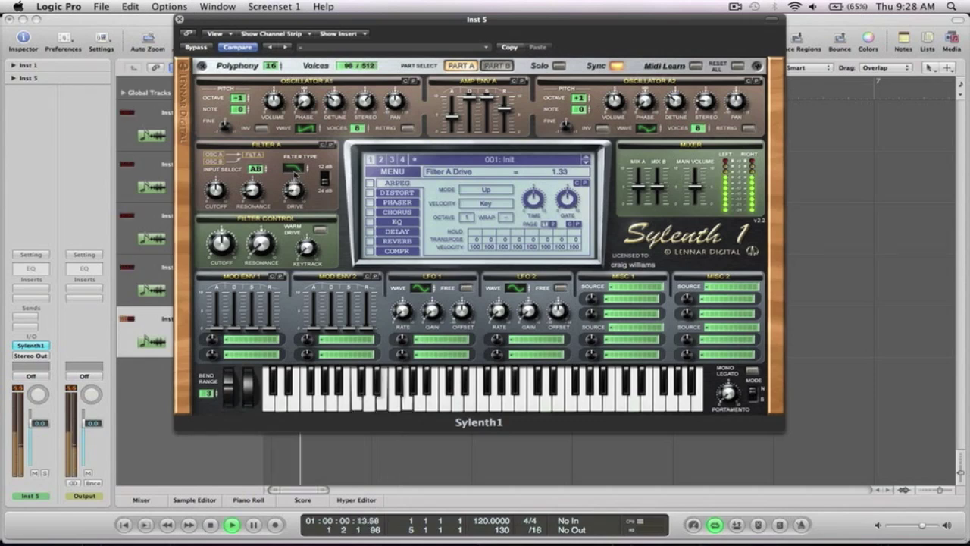
key(space)
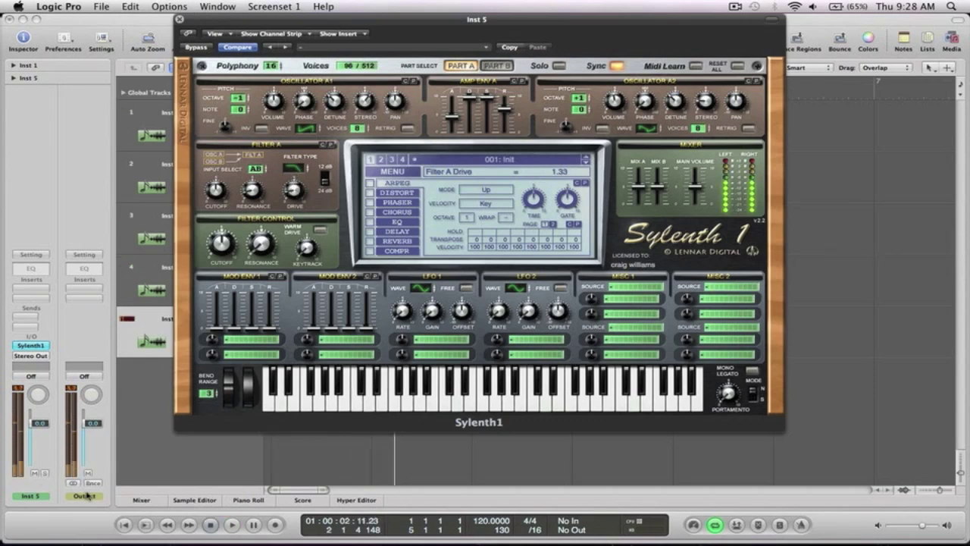
Lower the Inst 5 channel volume to -6.2 and audition the track at that level.
drag(43, 422, 42, 438)
key(space)
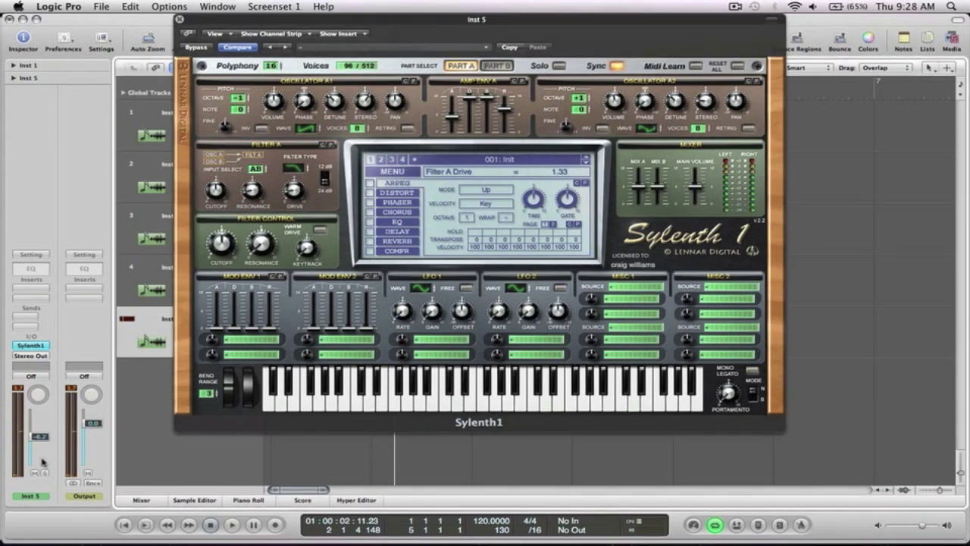
key(space)
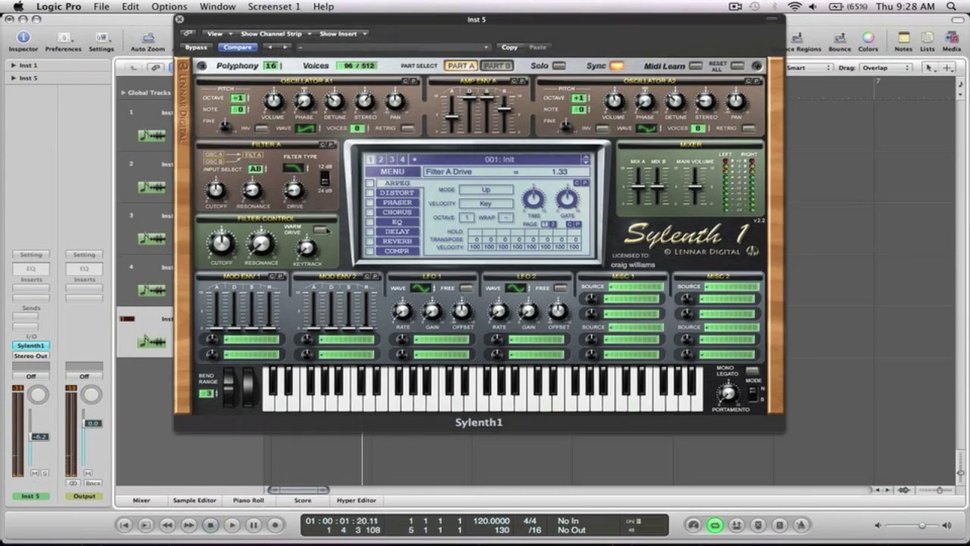
Turn on Warm Drive in the filter control section and set its resonance to 1.10.
click(324, 230)
drag(261, 244, 262, 233)
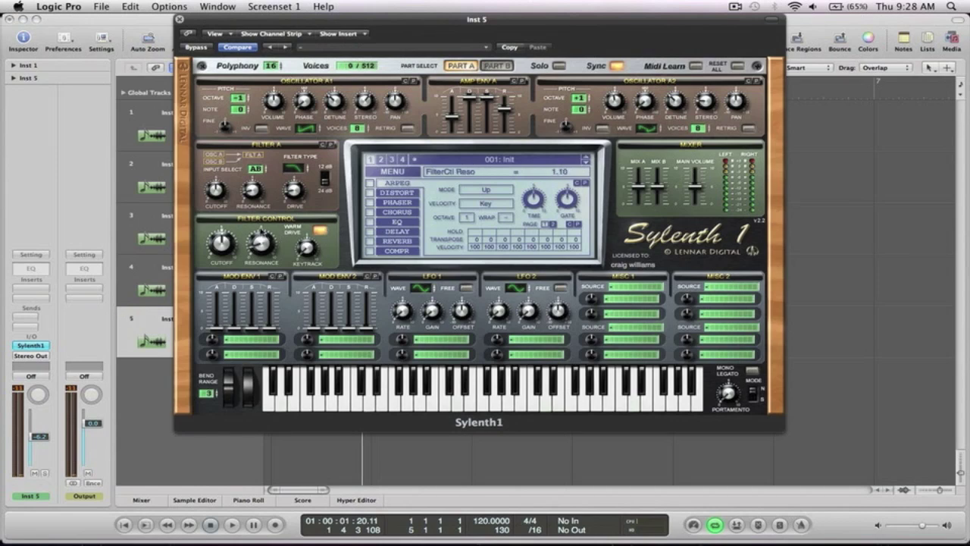
Assign Mod Env 1 to Cutoff AB with an amount of 3.62, raise its envelope sliders, and audition the track.
click(237, 344)
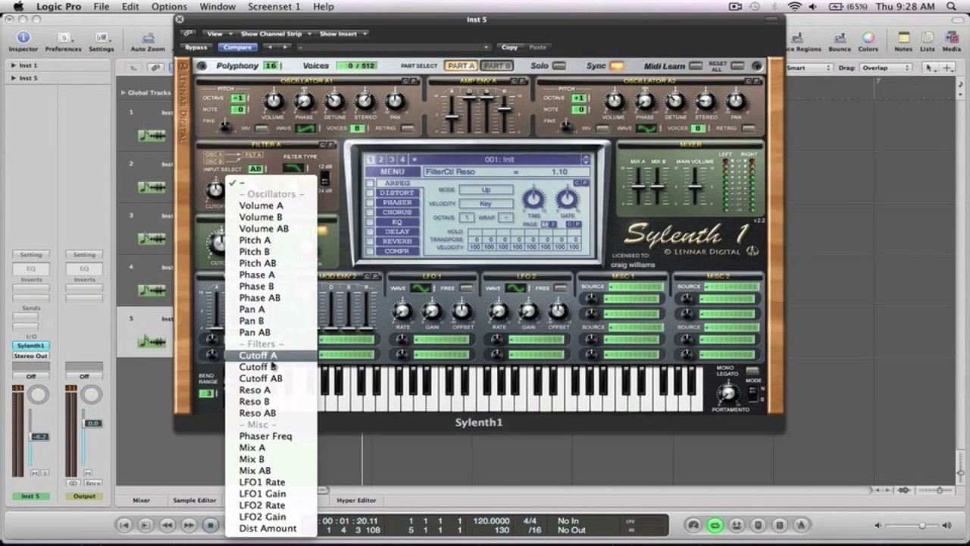
click(250, 377)
drag(234, 329, 251, 280)
drag(272, 331, 280, 244)
drag(213, 339, 213, 320)
key(space)
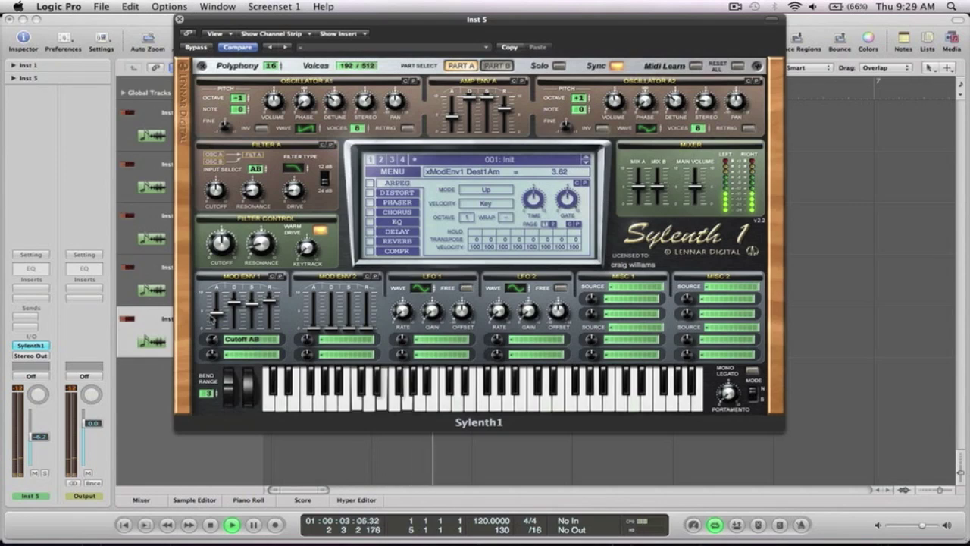
key(space)
Enable the phaser and set its dry/wet mix to 10.95 % while auditioning the track.
click(369, 202)
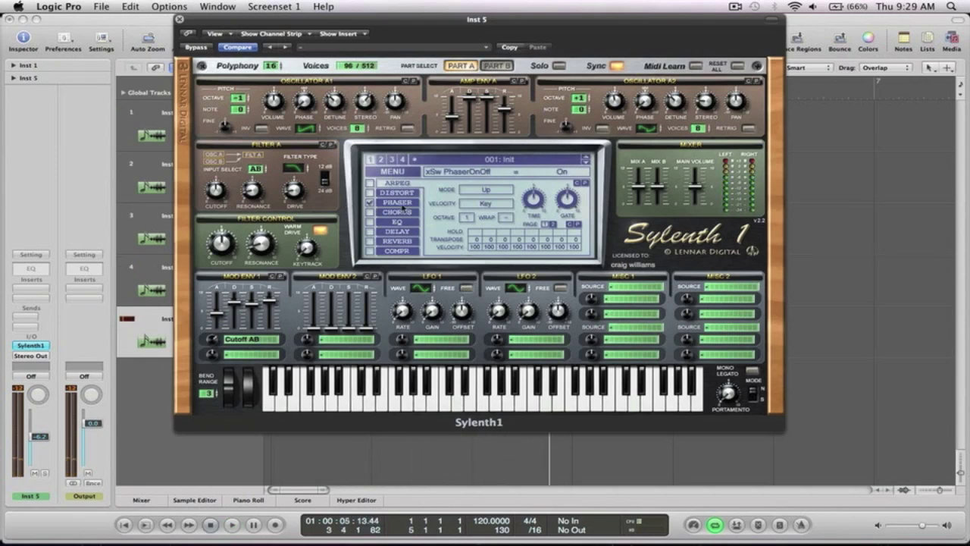
click(398, 203)
mouse_move(451, 239)
drag(563, 235, 565, 271)
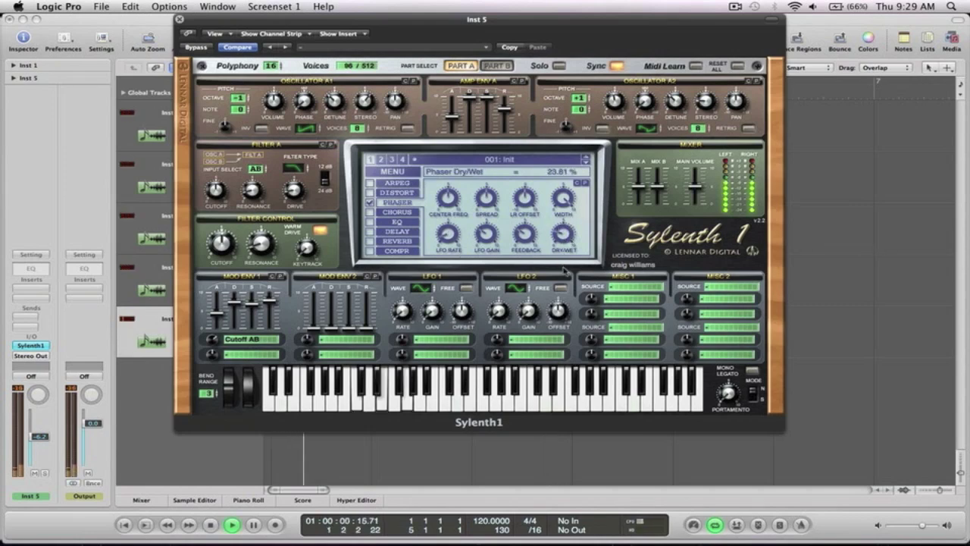
drag(563, 241, 565, 259)
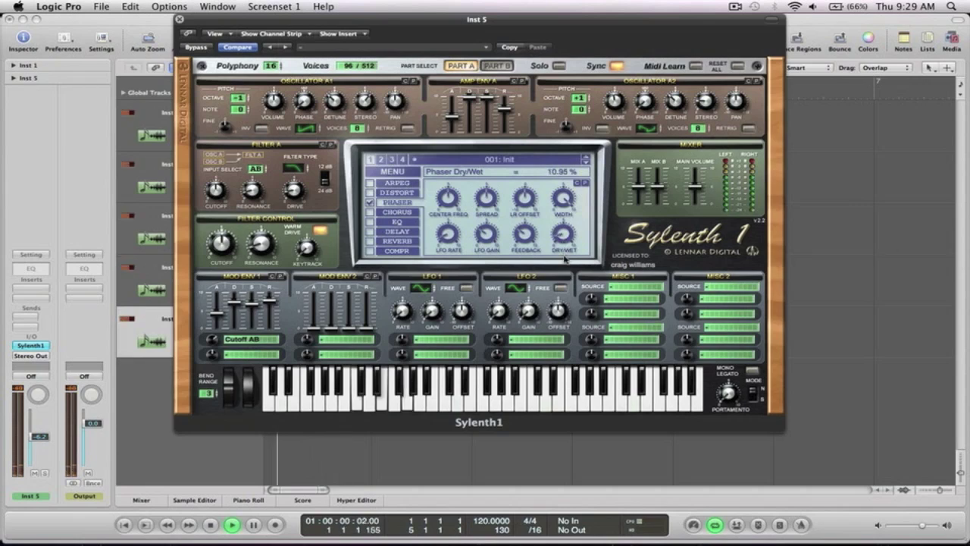
key(space)
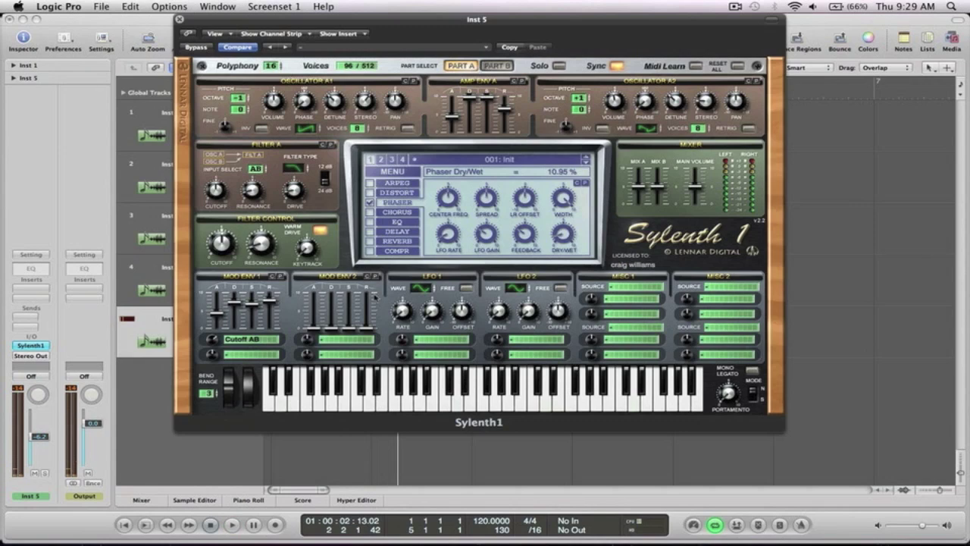
Enable the delay with a dry/wet mix of 16.67 %, shorten the left delay time, and set the right one to 1/16.
click(370, 231)
click(404, 231)
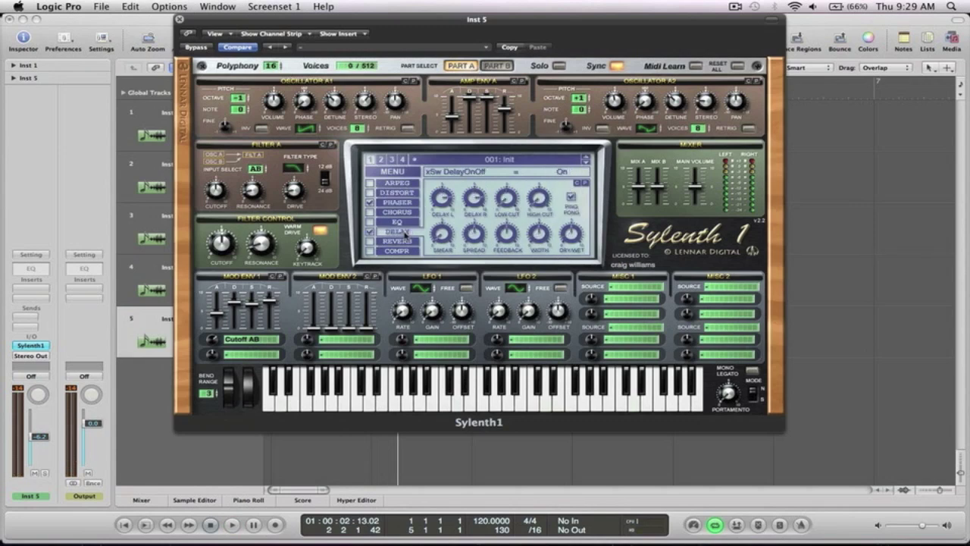
drag(573, 236, 573, 278)
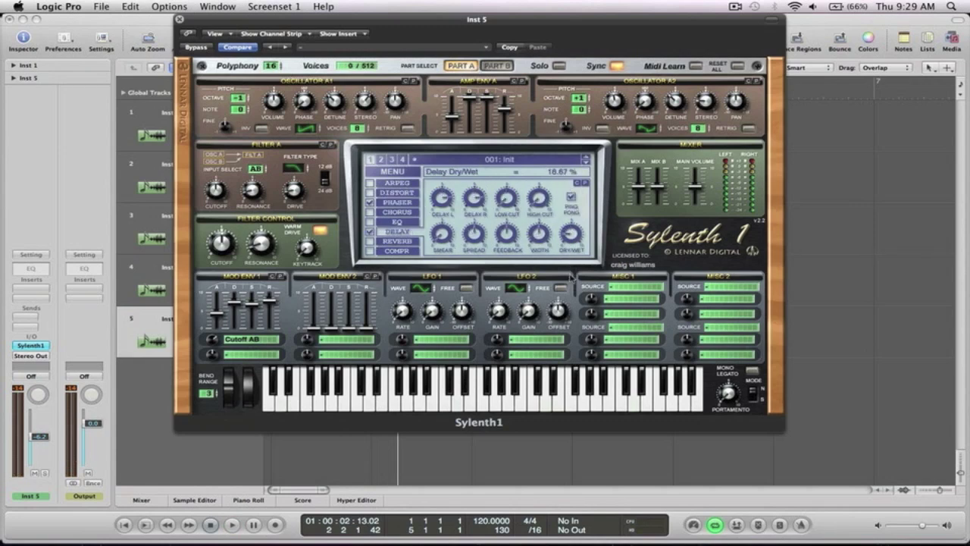
drag(443, 197, 447, 264)
drag(475, 205, 473, 262)
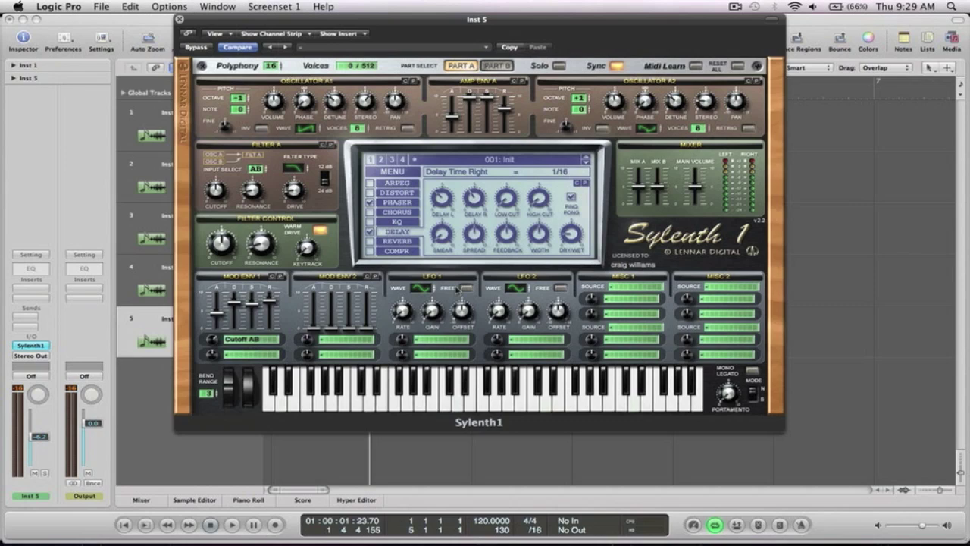
Close the Inst 5 plug-in window, deselect all regions, and zoom the arrangement out to show all five tracks.
click(179, 19)
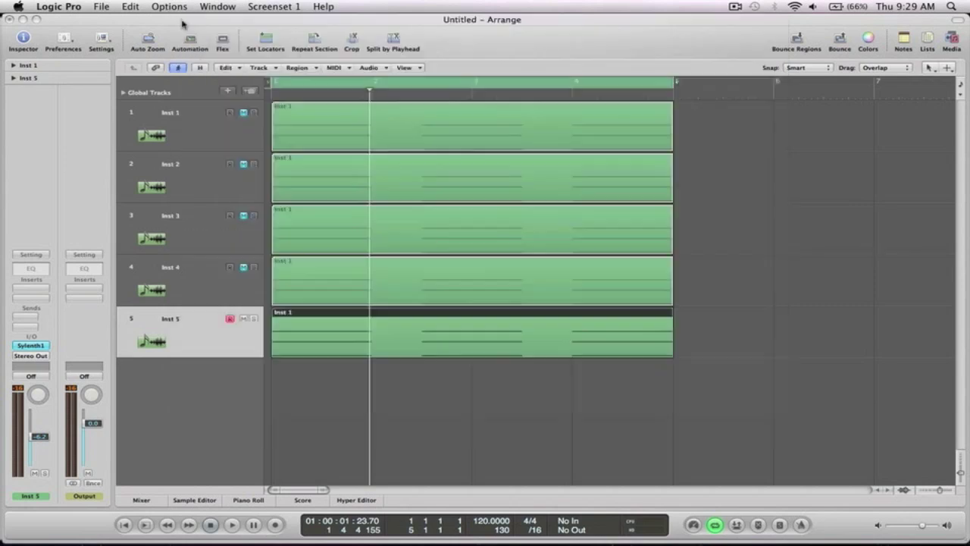
click(765, 307)
key(z)
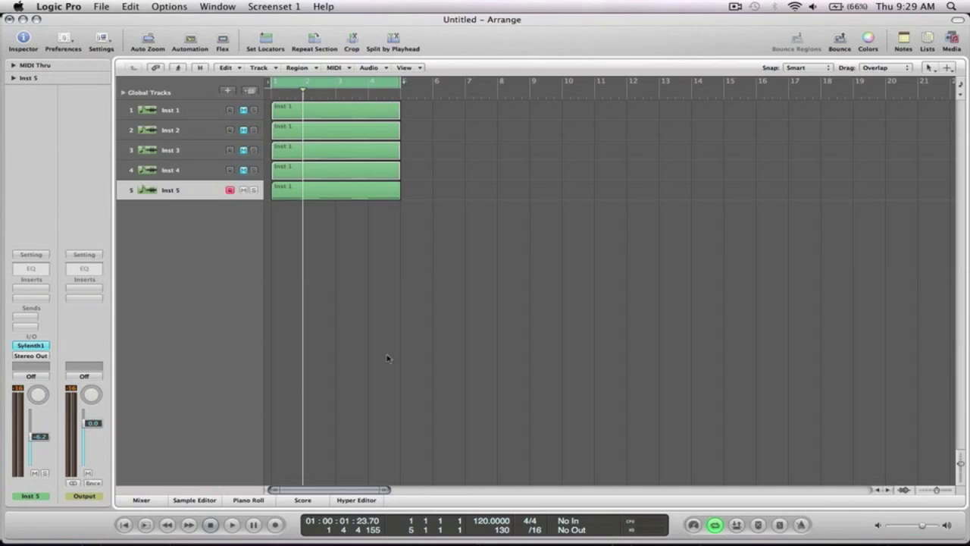
Reopen Inst 5's Sylenth1 window to review the finished sound's settings, and close it.
click(43, 347)
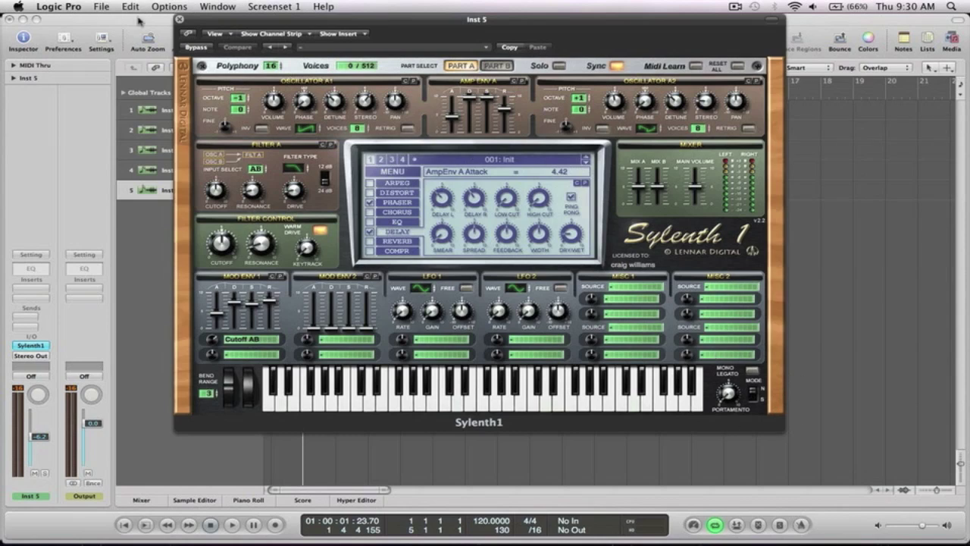
click(179, 19)
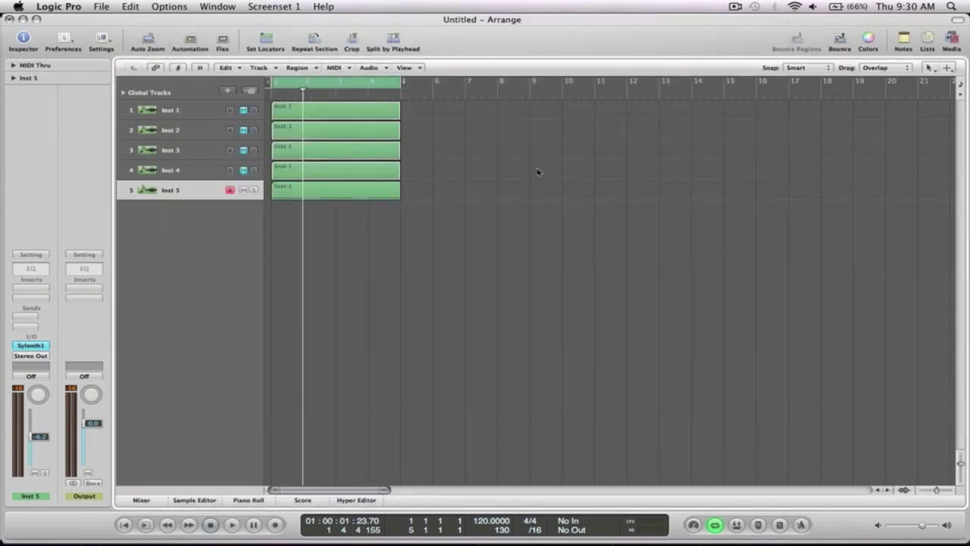